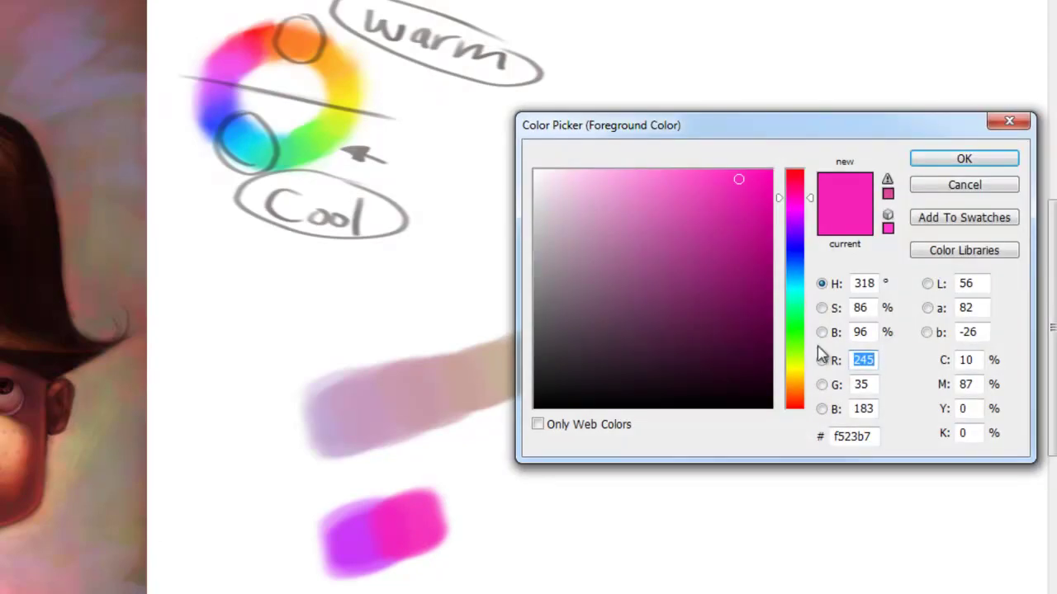
Step: Set the foreground colour to red #f5234f and paint a patch extending the bright strip beyond its pink end
left_click_drag(794, 198, 794, 179)
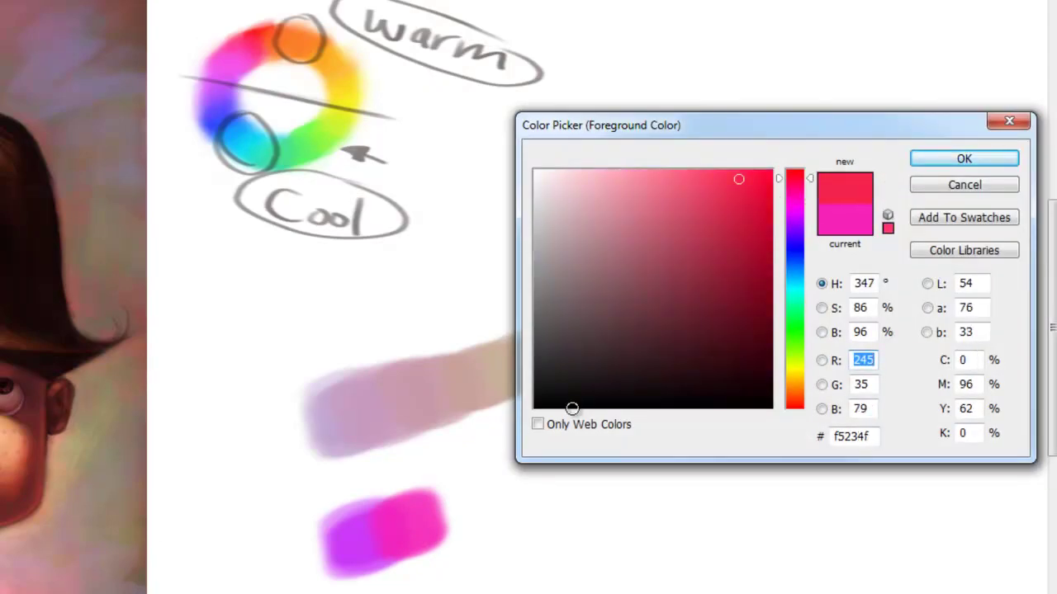
left_click(960, 159)
mouse_move(443, 490)
left_mouse_down()
mouse_move(444, 519)
mouse_move(456, 529)
mouse_move(443, 495)
mouse_move(427, 486)
left_mouse_up()
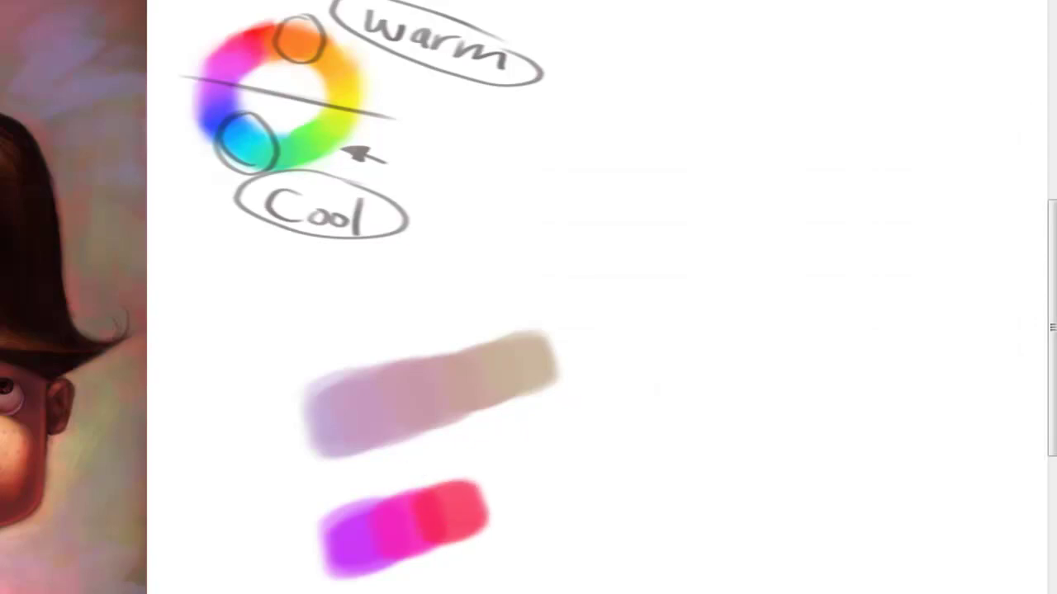
Step: Change the foreground colour to red-orange #f56323 and paint it onto the red end of the bright strip
left_click(167, 377)
left_click_drag(798, 394, 798, 403)
left_click(934, 162)
mouse_move(467, 488)
left_mouse_down()
mouse_move(488, 526)
mouse_move(471, 501)
mouse_move(485, 523)
mouse_move(482, 506)
mouse_move(497, 513)
mouse_move(487, 490)
mouse_move(512, 493)
left_mouse_up()
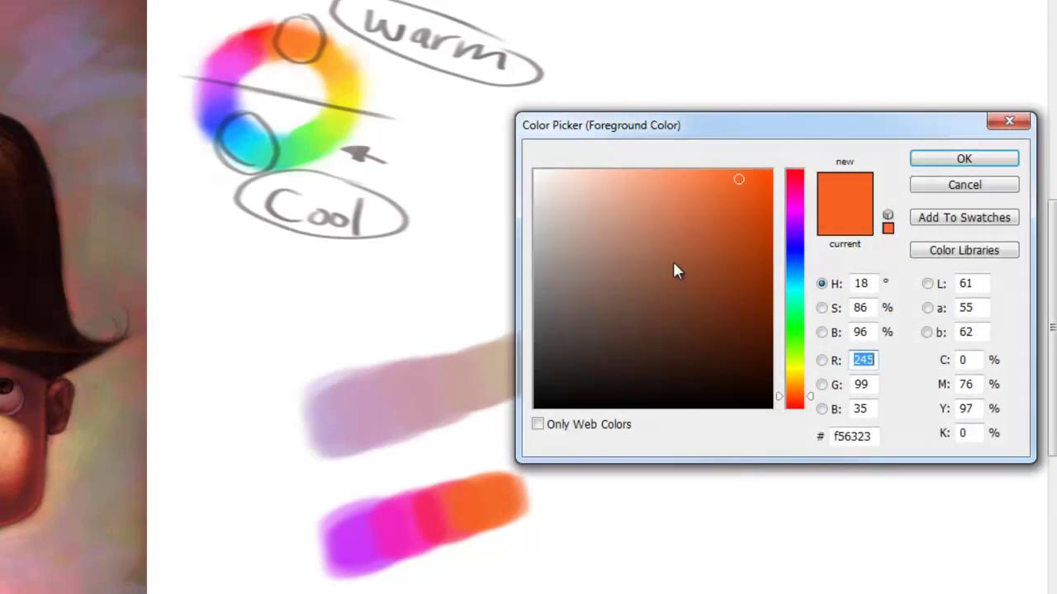
Step: Extend the bright strip with a yellower orange patch and a fully saturated orange patch at its end
left_click_drag(799, 397, 795, 391)
left_click(937, 162)
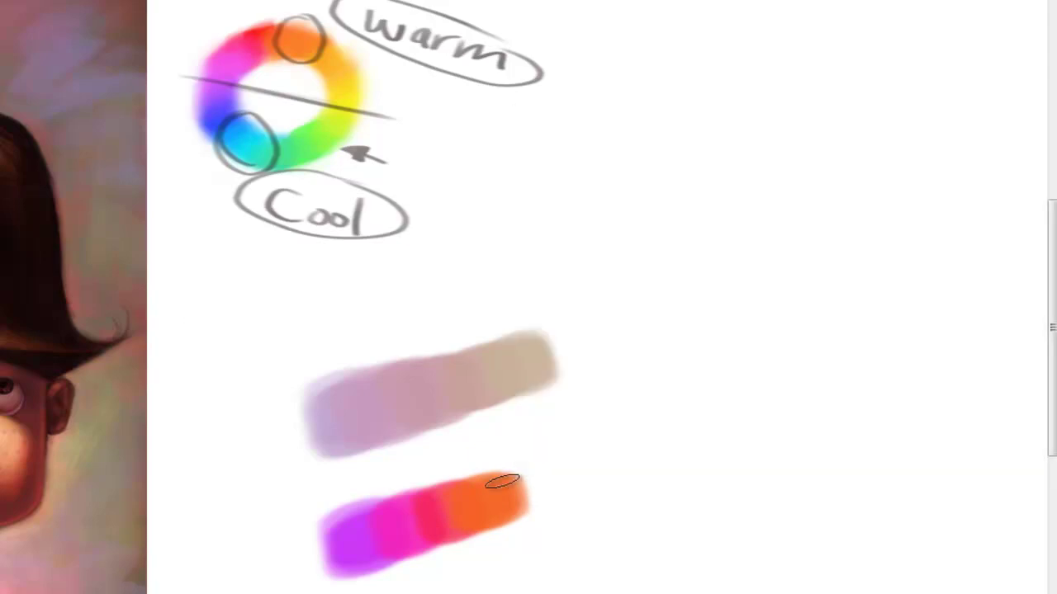
mouse_move(517, 476)
left_mouse_down()
mouse_move(524, 505)
mouse_move(521, 487)
mouse_move(530, 503)
mouse_move(540, 490)
mouse_move(529, 482)
mouse_move(526, 490)
left_mouse_up()
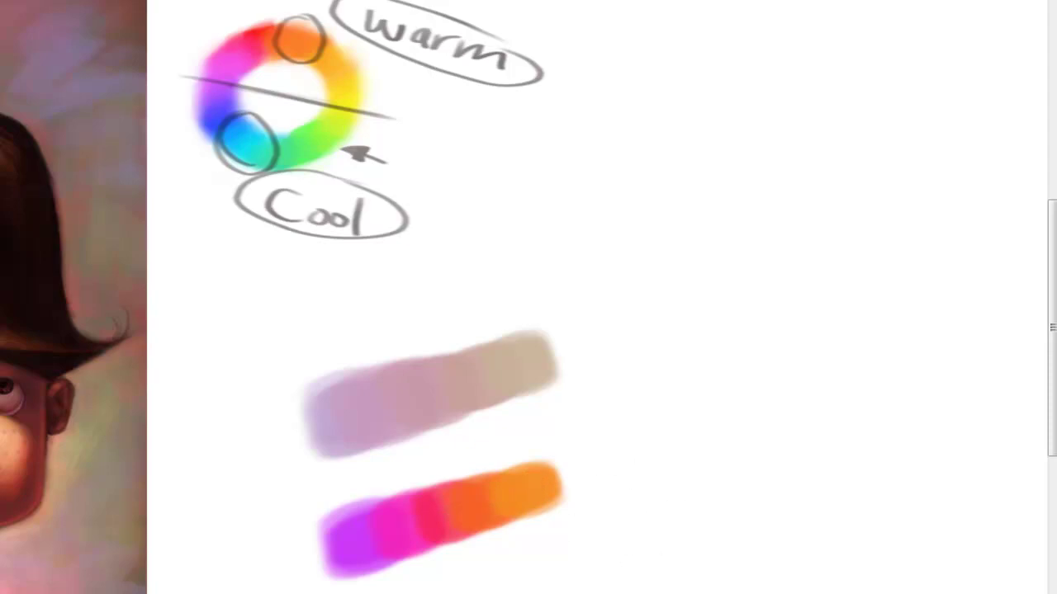
left_click_drag(759, 195, 769, 171)
left_click(917, 160)
mouse_move(573, 484)
left_mouse_down()
mouse_move(559, 463)
mouse_move(574, 479)
mouse_move(562, 467)
mouse_move(579, 457)
left_mouse_up()
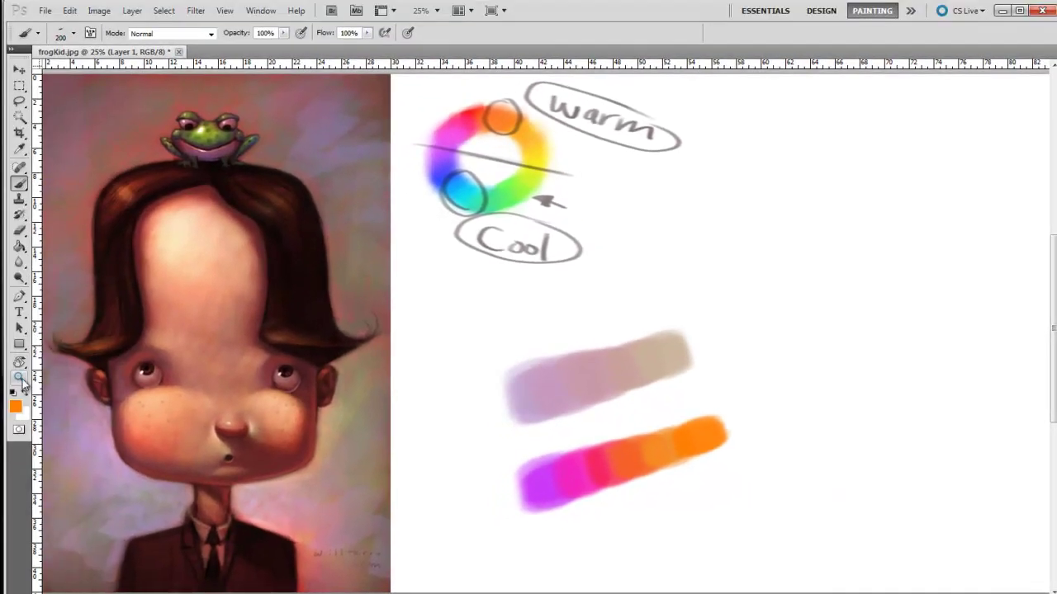
Step: Examine the warm and cool skin tones across the portrait's face and forehead, comparing them with the colour wheel and strips
left_click(19, 378)
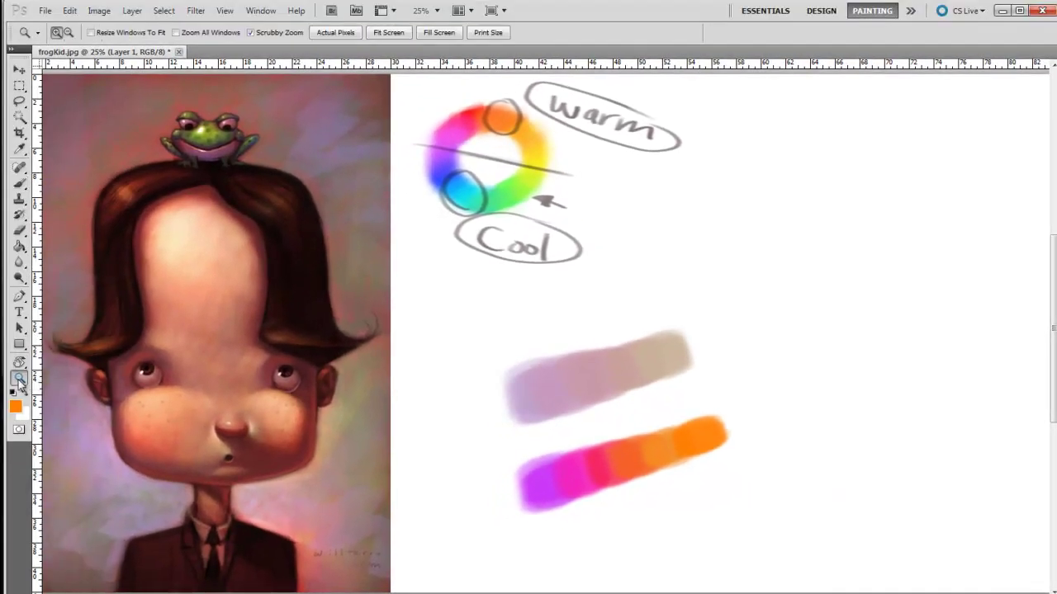
left_click(231, 414)
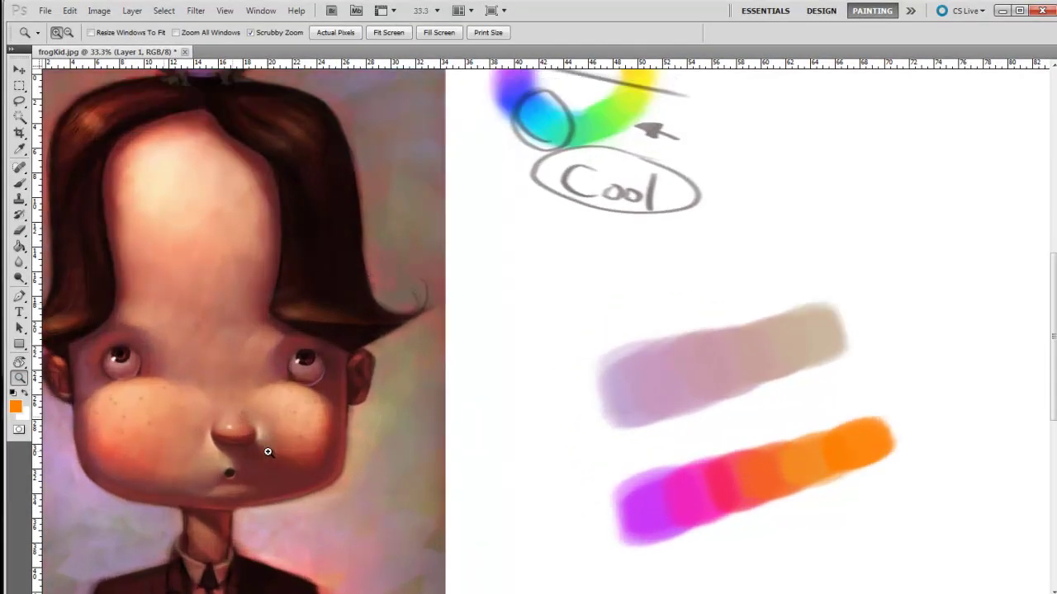
left_click_drag(251, 482, 371, 503)
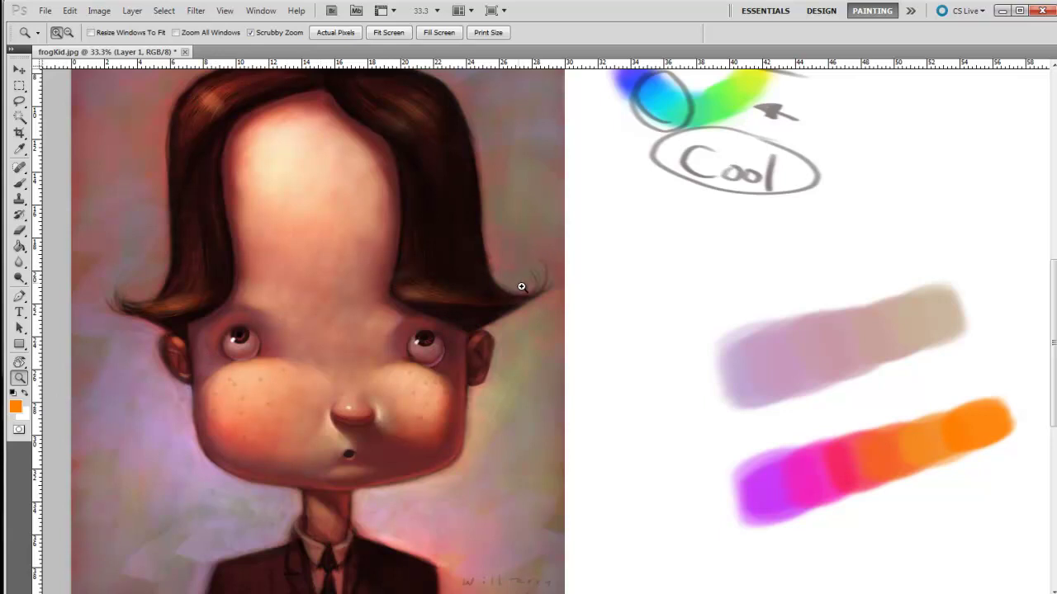
left_click_drag(570, 364, 523, 413)
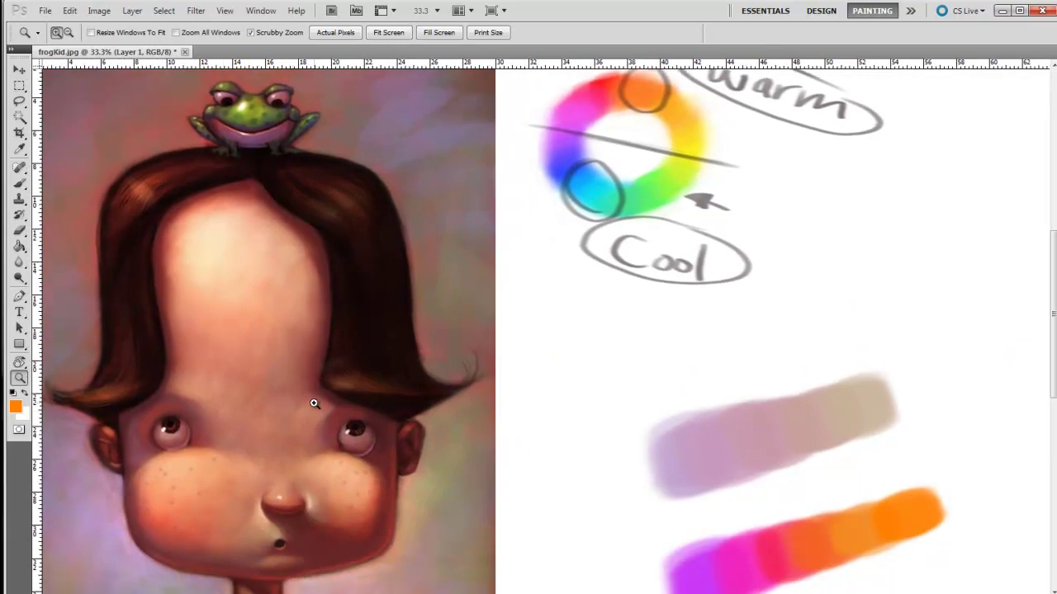
left_click_drag(569, 386, 550, 455)
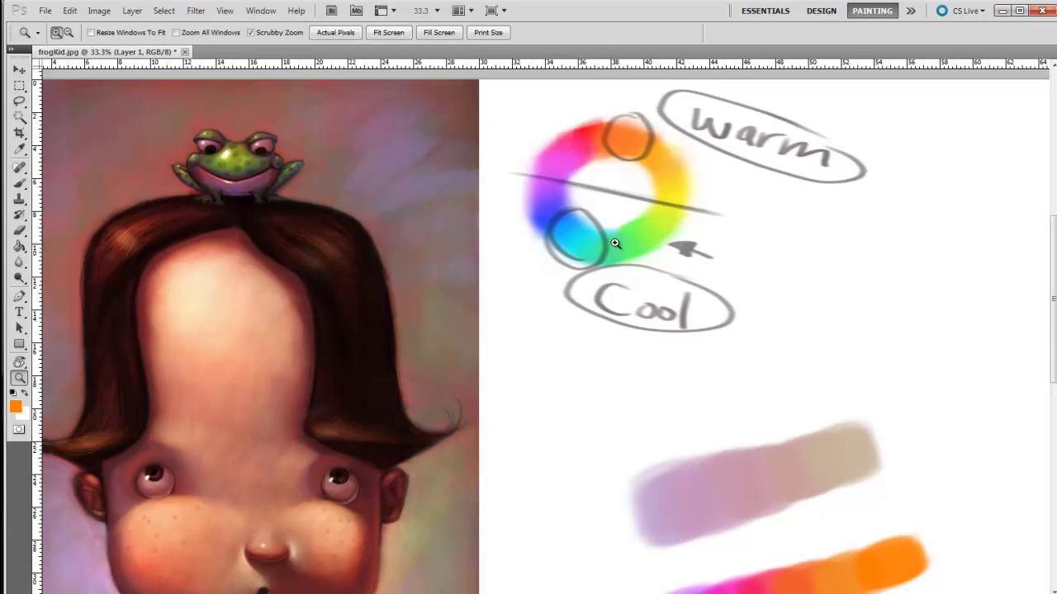
left_click_drag(527, 438, 611, 370)
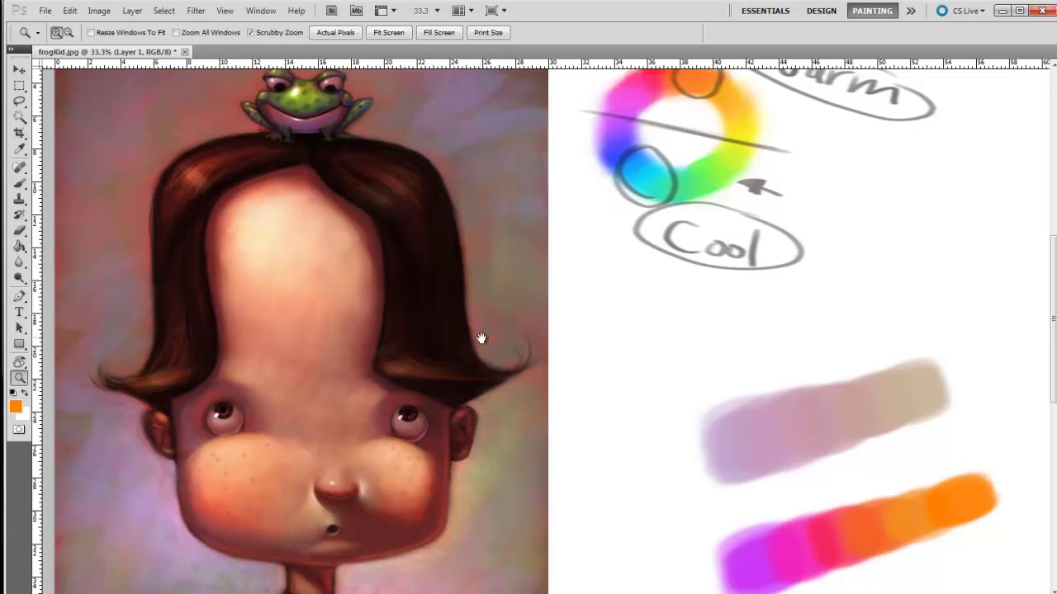
left_click_drag(482, 339, 450, 441)
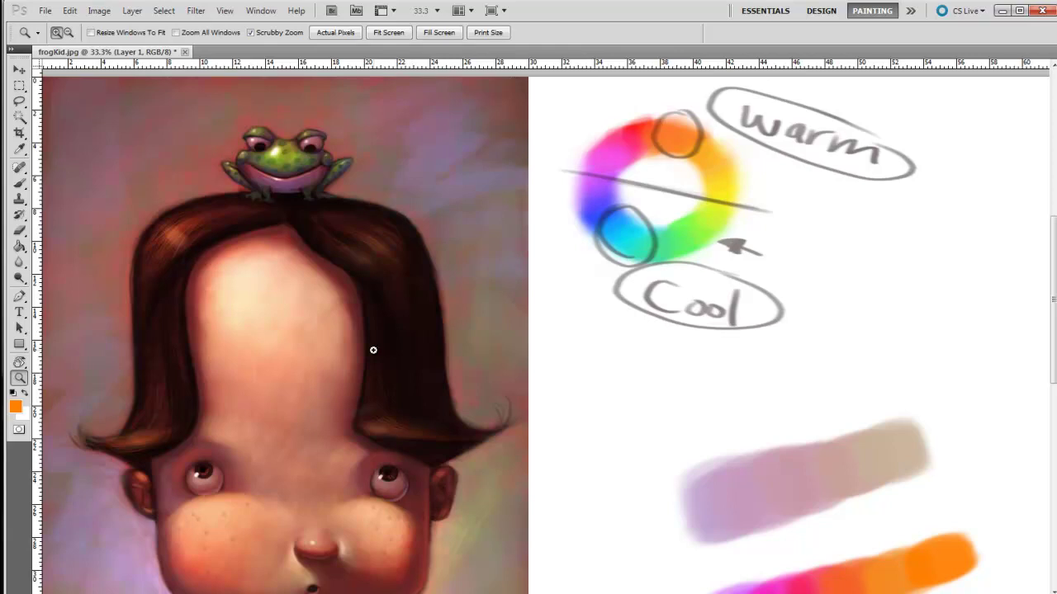
left_click_drag(336, 435, 396, 354)
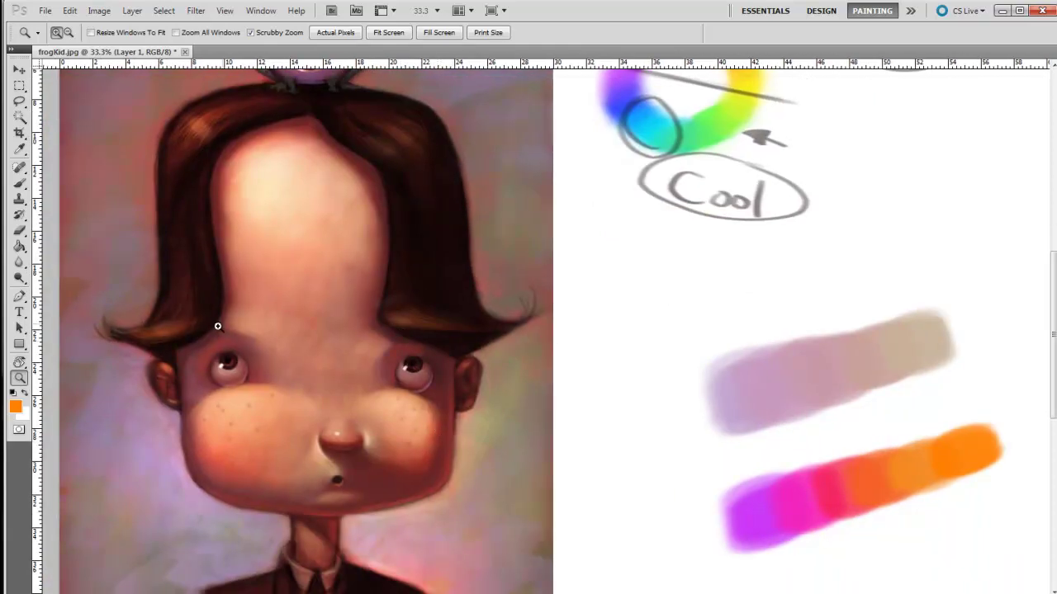
left_click_drag(493, 421, 407, 427)
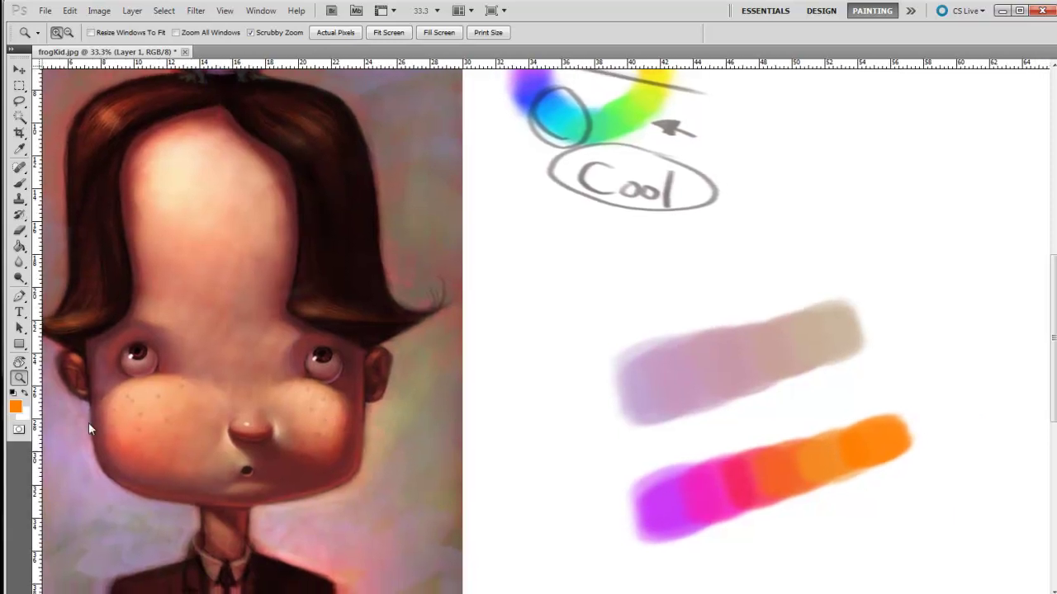
Step: Sample the reddish tone from the character's cheek with the Brush and paint a swatch beside the Cool label
key("b")
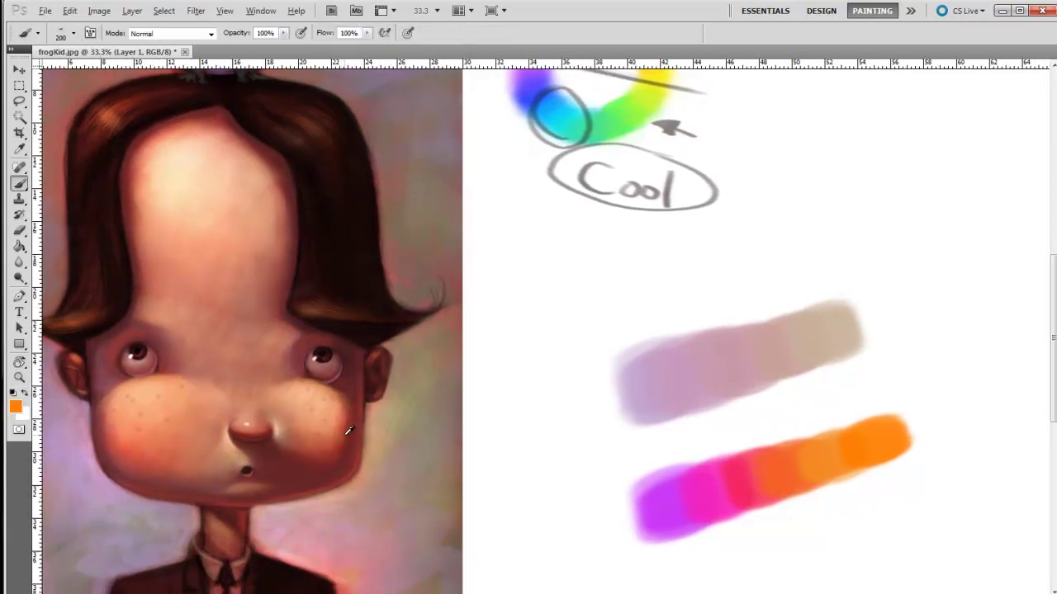
left_click_drag(137, 445, 134, 443, "alt")
left_click(833, 169)
mouse_move(835, 166)
left_mouse_down()
mouse_move(830, 174)
mouse_move(828, 158)
mouse_move(832, 194)
mouse_move(831, 158)
mouse_move(807, 170)
left_mouse_up()
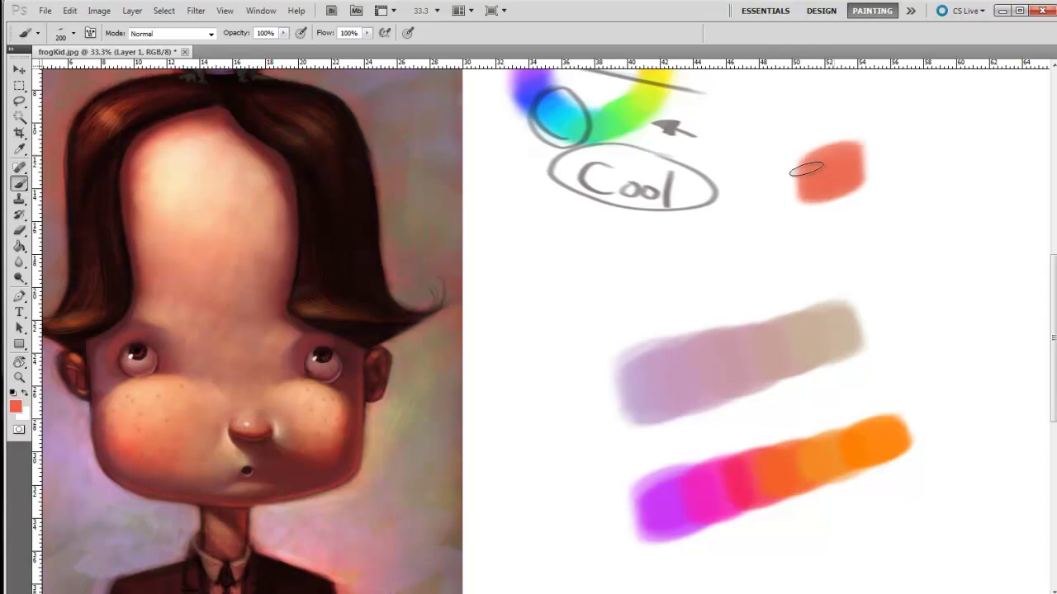
Step: Shift the cheek colour's hue to 343° (#ed4675) and paint a pink patch overlapping the lower part of the coral swatch
left_click(16, 406)
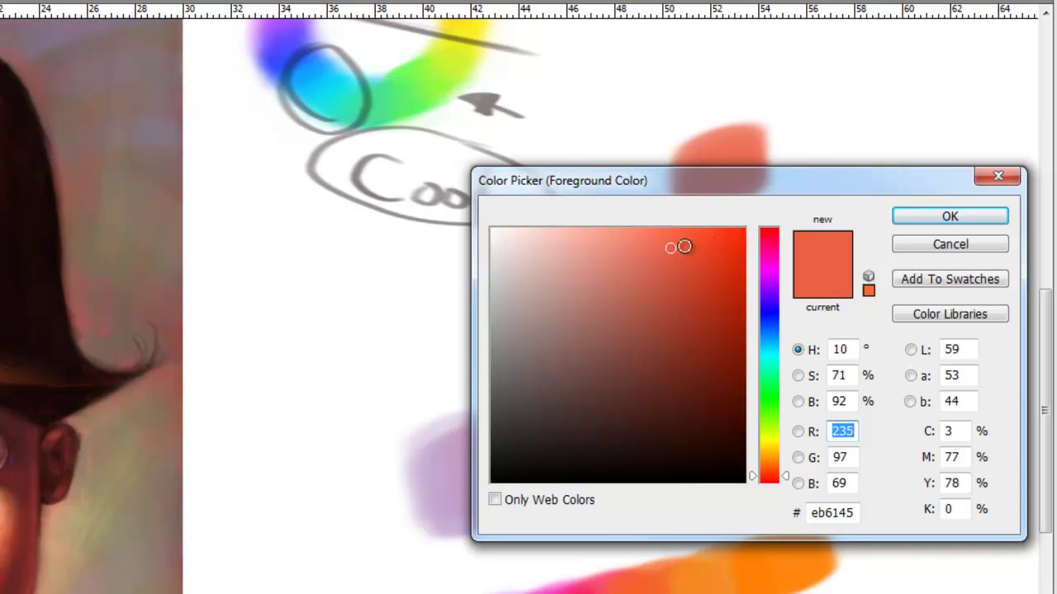
left_click(625, 250)
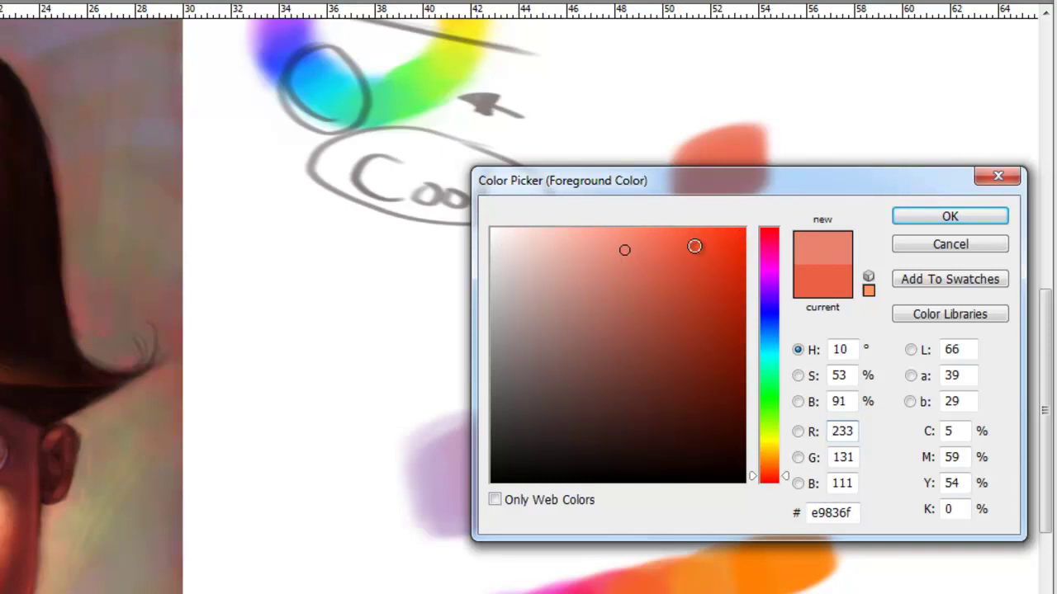
left_click_drag(671, 248, 671, 246)
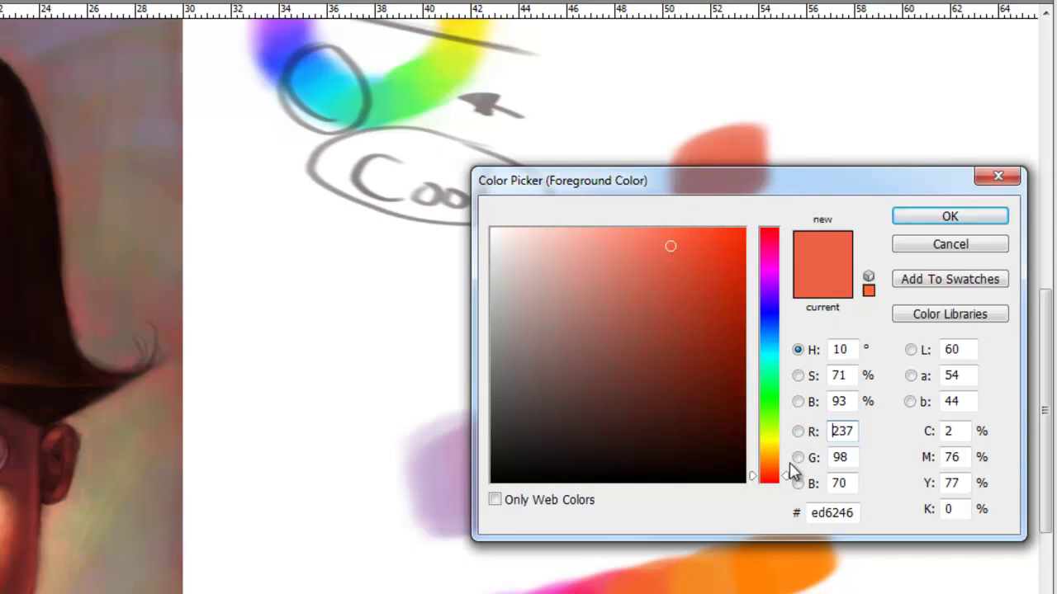
left_click_drag(788, 479, 793, 488)
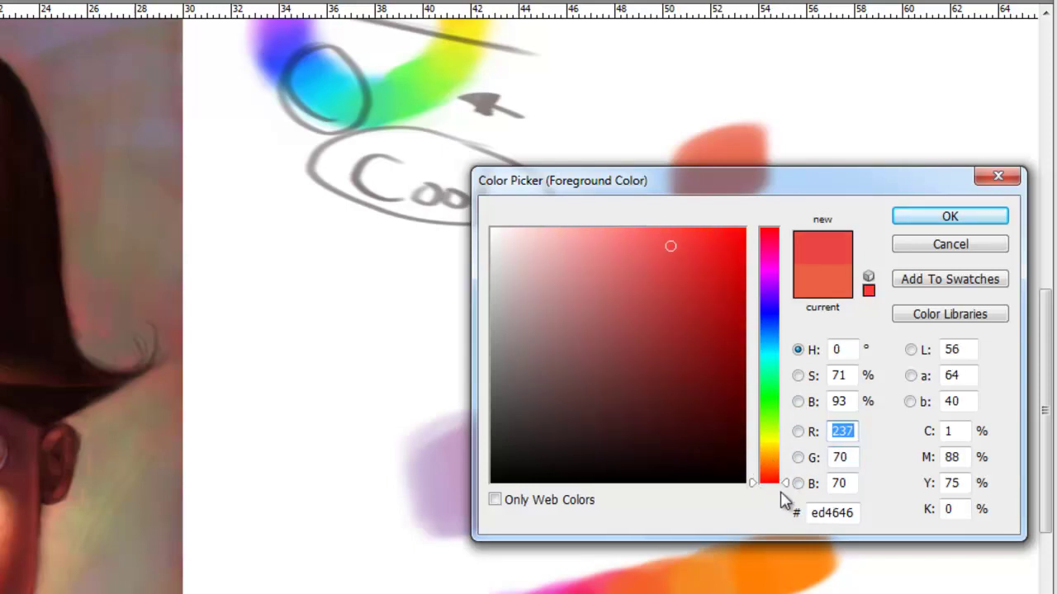
left_click_drag(790, 488, 791, 240)
left_click(997, 219)
mouse_move(822, 172)
left_mouse_down()
mouse_move(719, 238)
mouse_move(769, 186)
mouse_move(759, 184)
mouse_move(752, 229)
mouse_move(761, 220)
mouse_move(738, 193)
mouse_move(762, 217)
mouse_move(751, 212)
mouse_move(755, 198)
left_mouse_up()
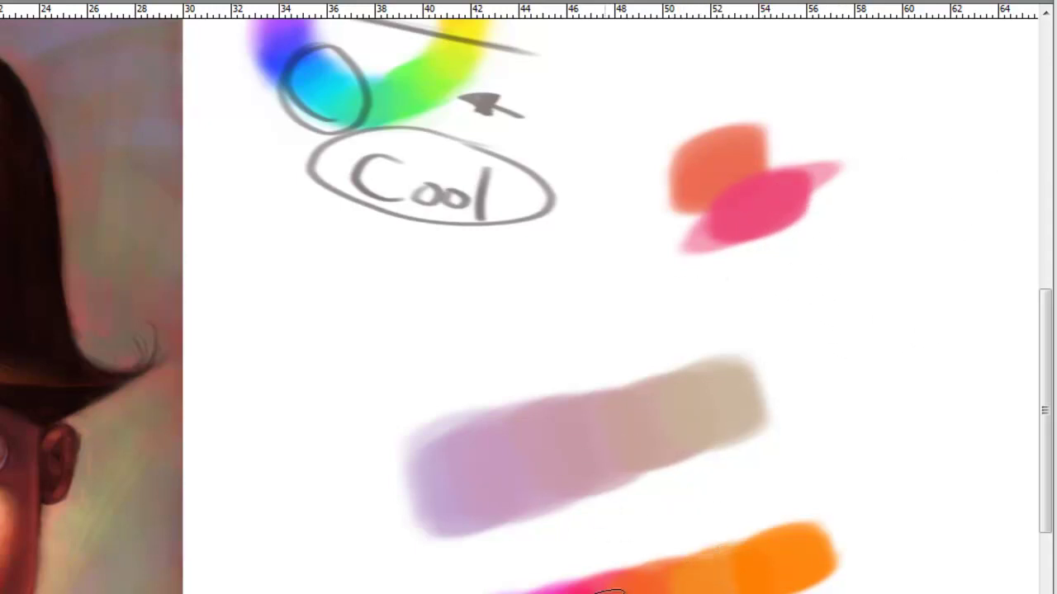
Step: Set the hue to 315° (#ed46c4) and paint a magenta patch overlapping the underside of the pink one
scroll(696, 578, "down", 2)
scroll(657, 554, "down", 1)
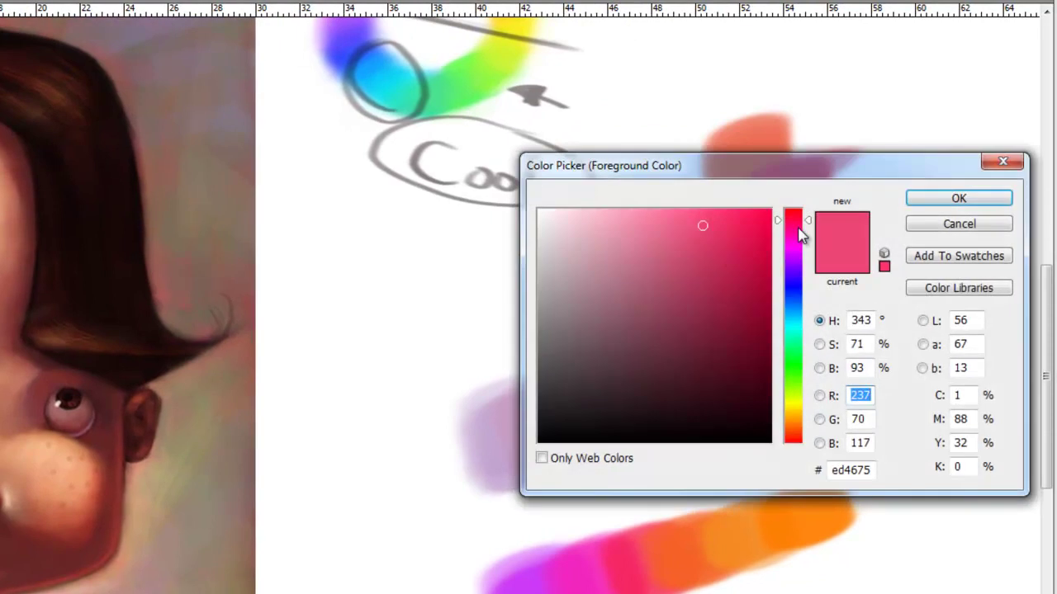
left_click_drag(798, 228, 804, 244)
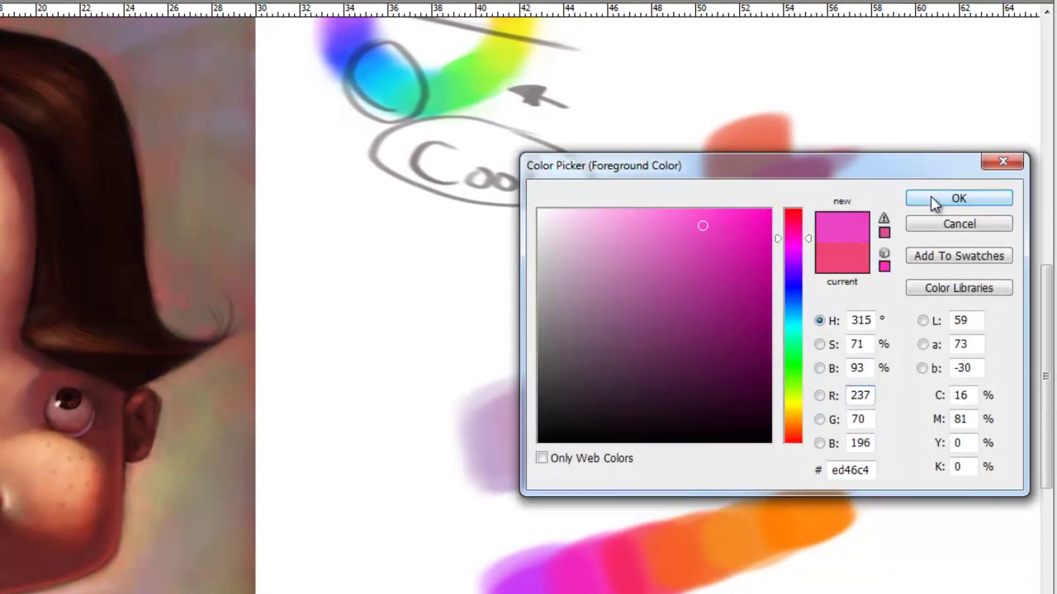
left_click(958, 198)
left_click_drag(815, 203, 850, 191)
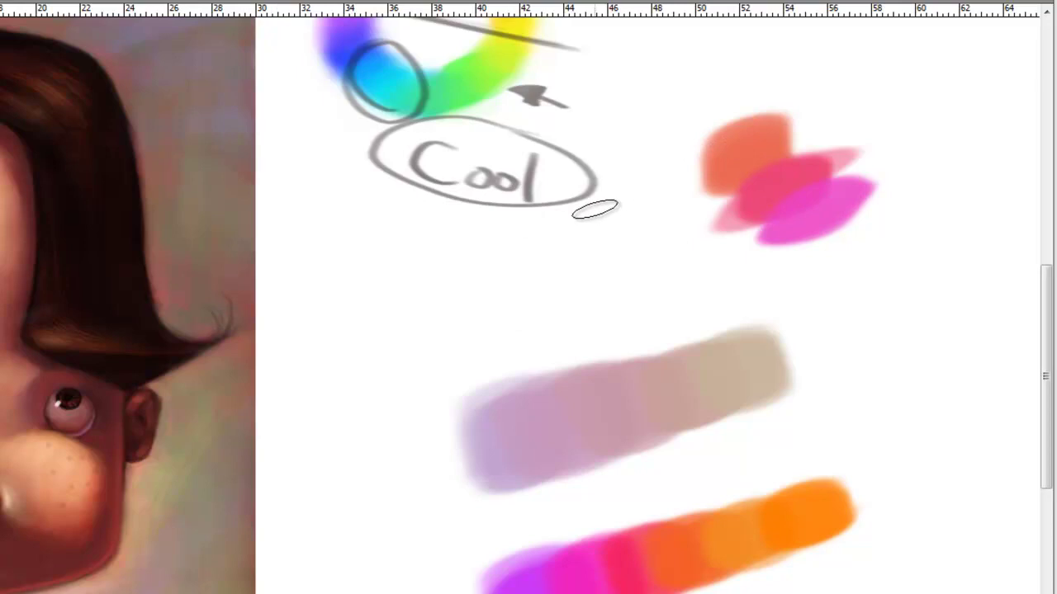
Step: Sample the coral swatch and paint two progressively lighter tints, #ea8d7a and #edafa2, stepping up from it
left_click(764, 151, "alt")
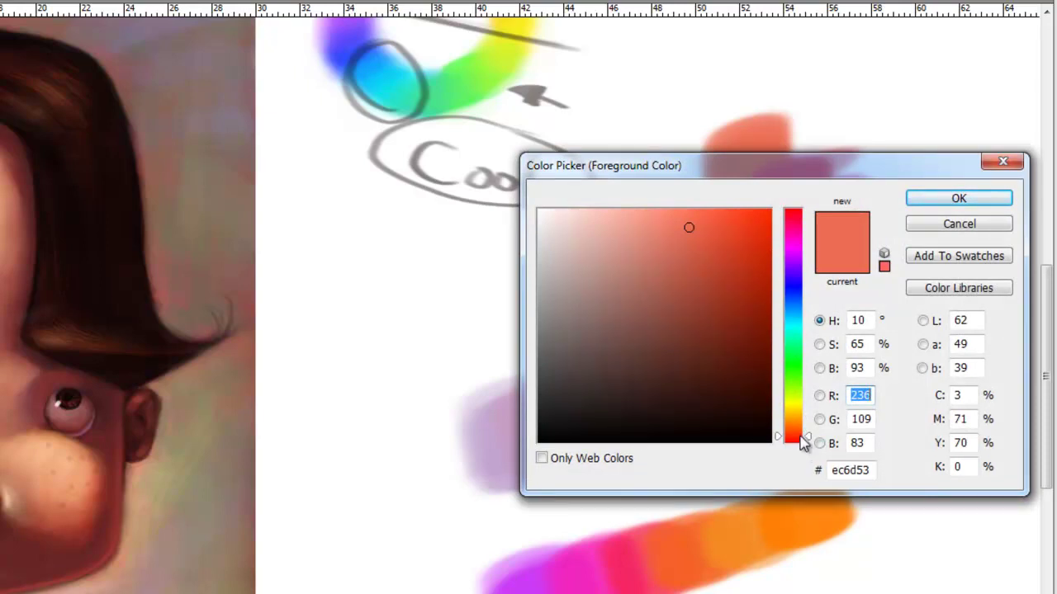
left_click(651, 226)
left_click(929, 198)
mouse_move(760, 110)
left_mouse_down()
mouse_move(788, 116)
mouse_move(779, 92)
mouse_move(769, 99)
mouse_move(781, 119)
mouse_move(790, 98)
mouse_move(781, 89)
mouse_move(771, 97)
mouse_move(782, 114)
mouse_move(792, 96)
mouse_move(789, 124)
mouse_move(787, 95)
left_mouse_up()
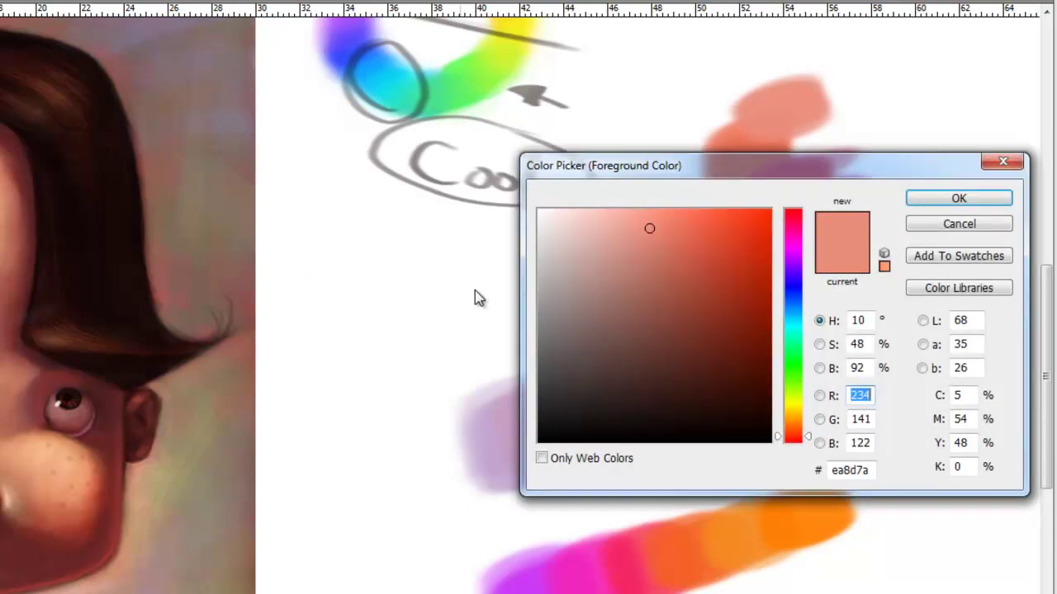
left_click_drag(649, 227, 615, 220)
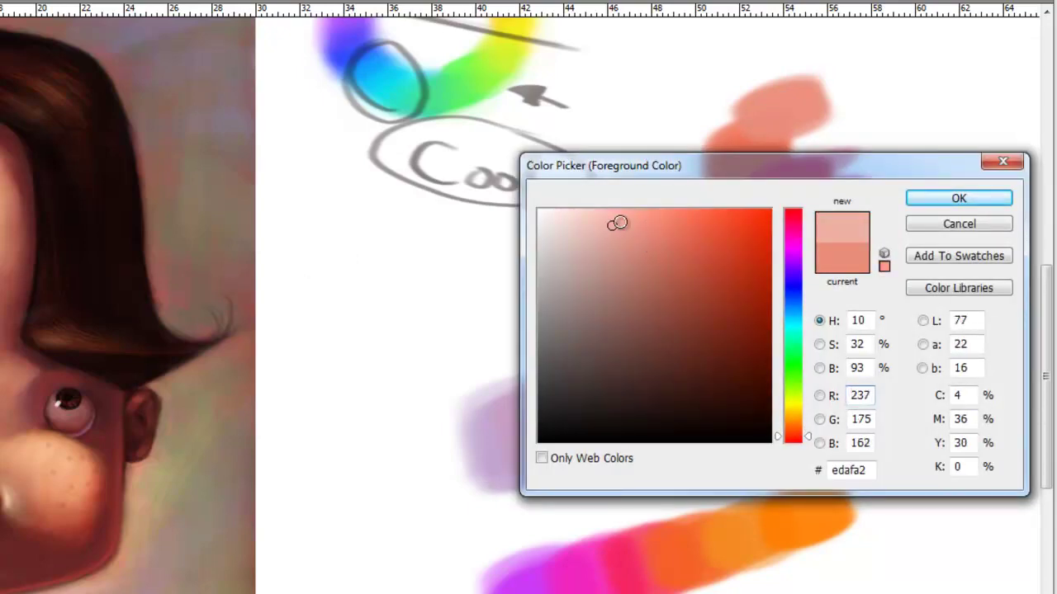
left_click(958, 199)
mouse_move(838, 84)
left_mouse_down()
mouse_move(795, 60)
mouse_move(833, 87)
left_mouse_up()
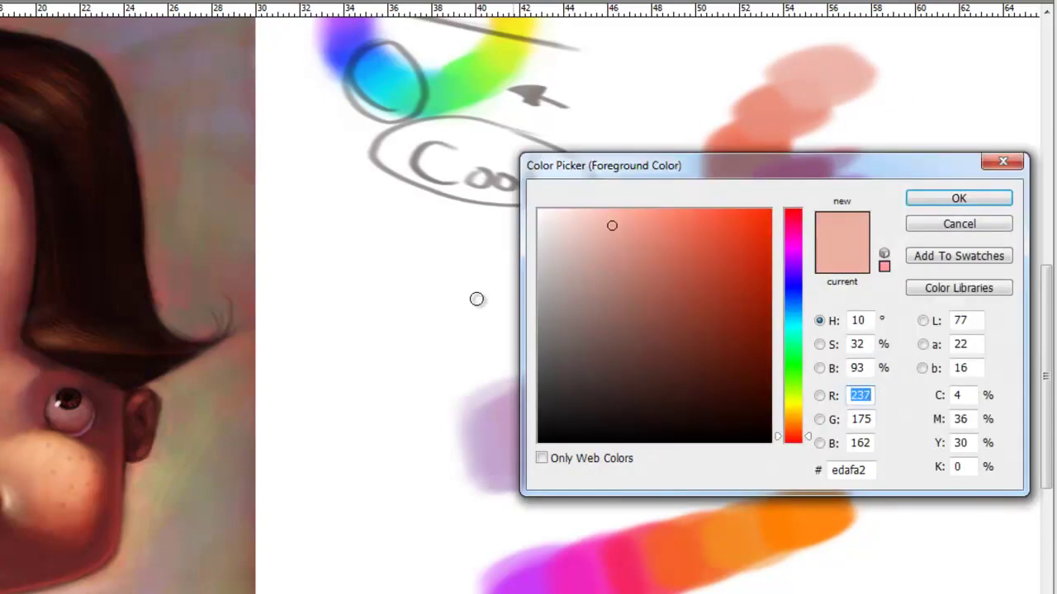
Step: Continue the tint trail upward with a pale pink #f1cfc8 patch and an almost white patch
left_click_drag(571, 222, 578, 222)
left_click(949, 201)
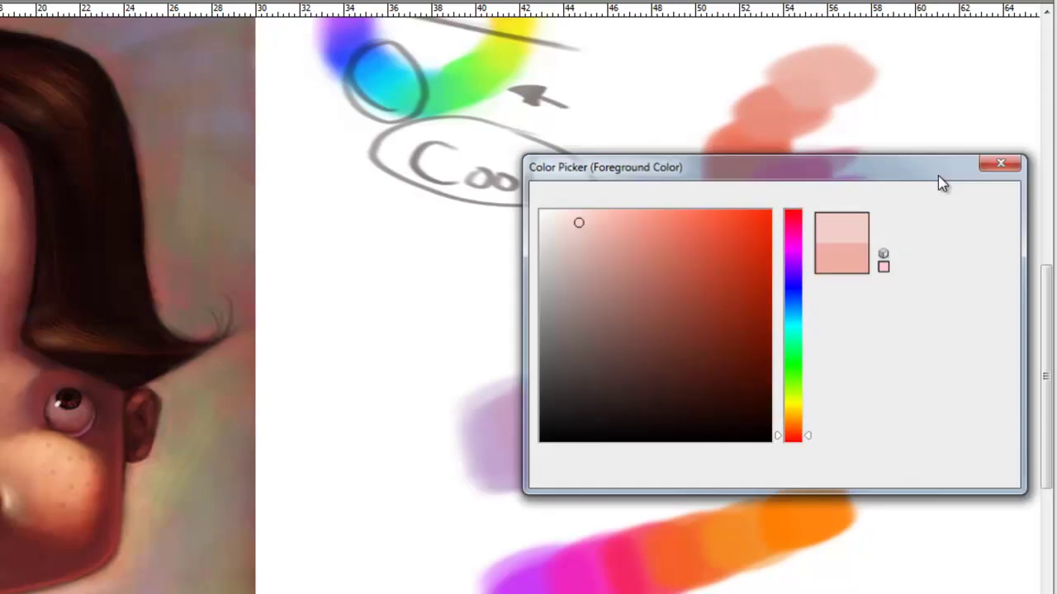
mouse_move(839, 45)
left_mouse_down()
mouse_move(861, 49)
mouse_move(826, 45)
left_mouse_up()
left_click_drag(815, 165, 724, 309)
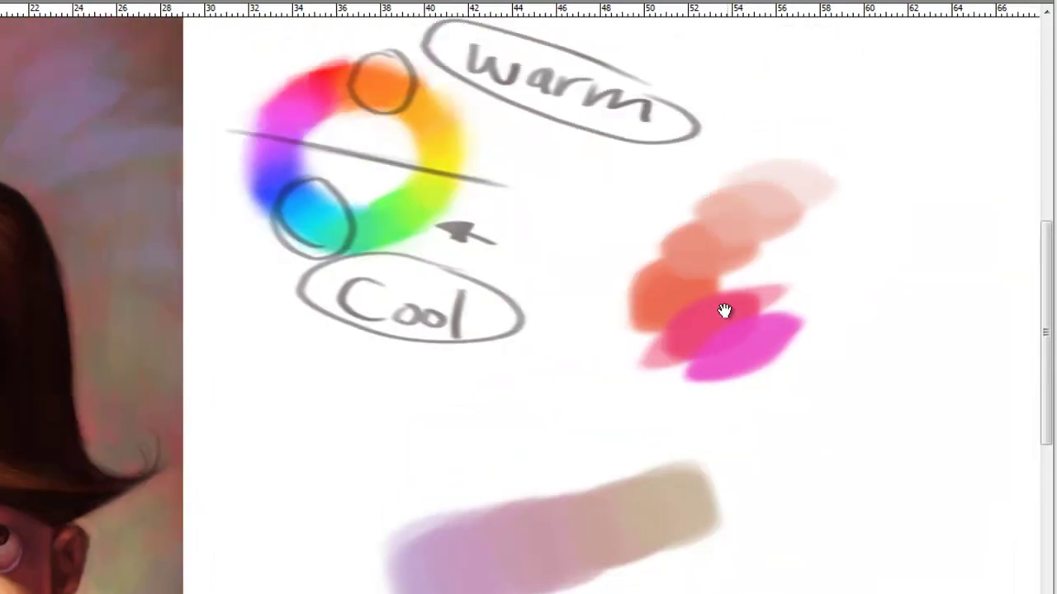
mouse_move(779, 201)
left_mouse_down()
mouse_move(762, 179)
mouse_move(793, 187)
mouse_move(767, 172)
mouse_move(789, 183)
mouse_move(779, 177)
left_mouse_up()
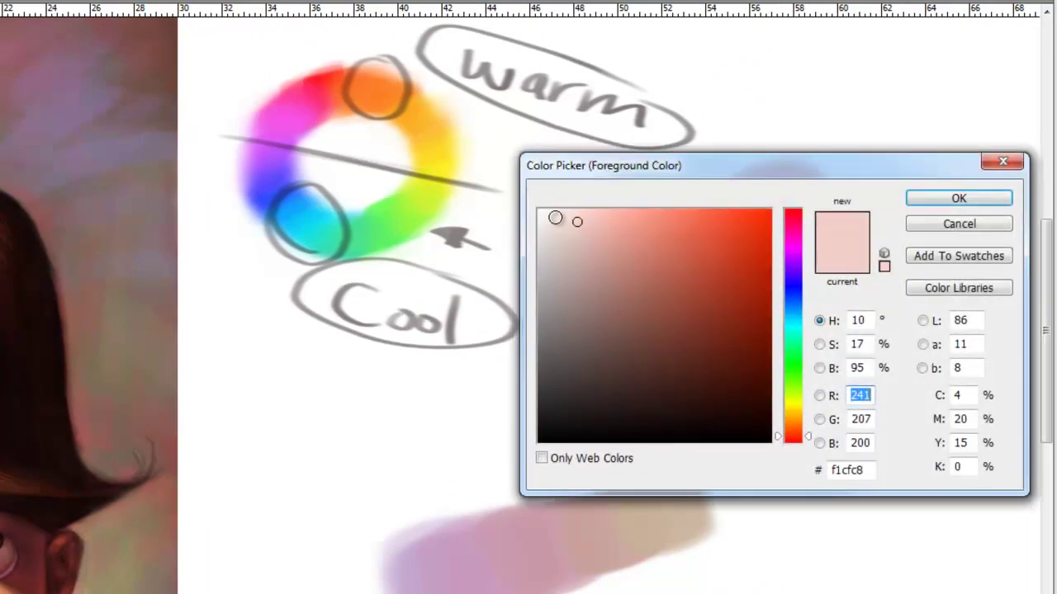
left_click_drag(555, 217, 551, 215)
left_click(923, 197)
mouse_move(798, 170)
left_mouse_down()
mouse_move(781, 160)
mouse_move(805, 160)
mouse_move(798, 151)
mouse_move(833, 170)
mouse_move(817, 150)
left_mouse_up()
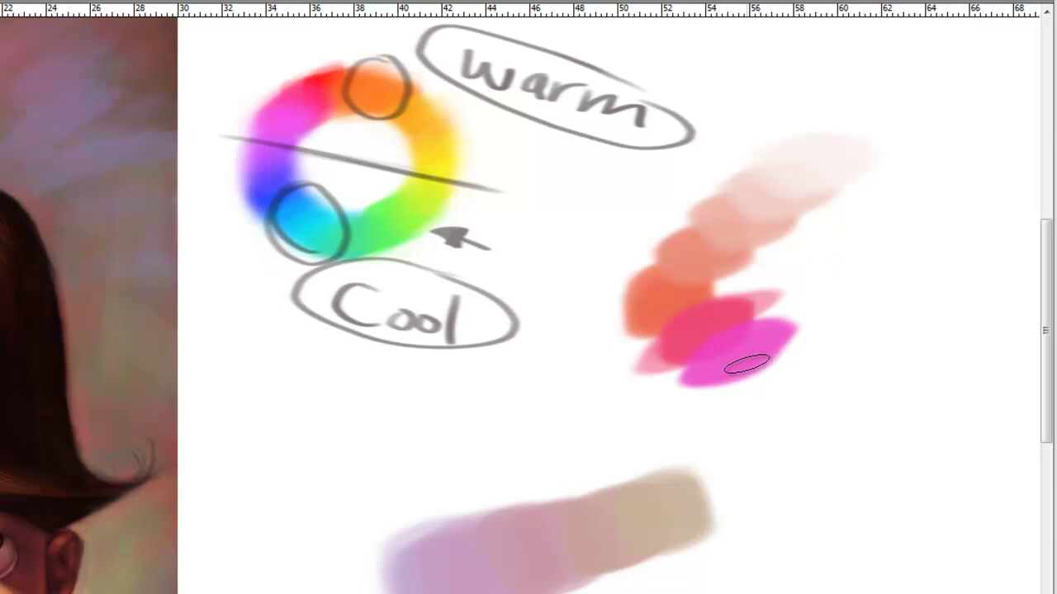
Step: Sample the coral swatch and paint two progressively darker shades, #cb604a and a reddish brown, stepping down from it
left_click_drag(716, 312, 661, 290)
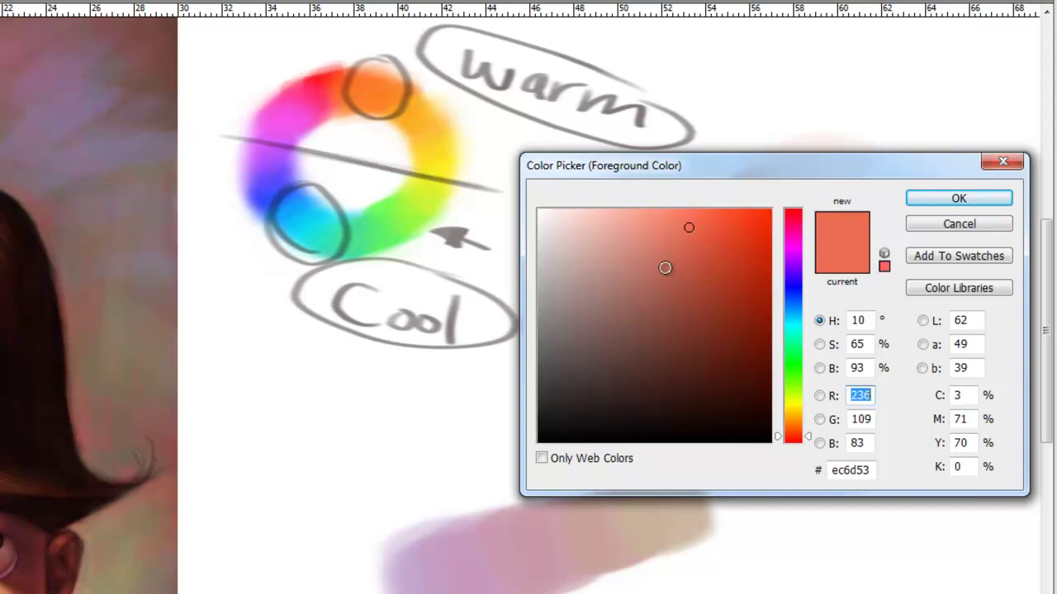
left_click(689, 256)
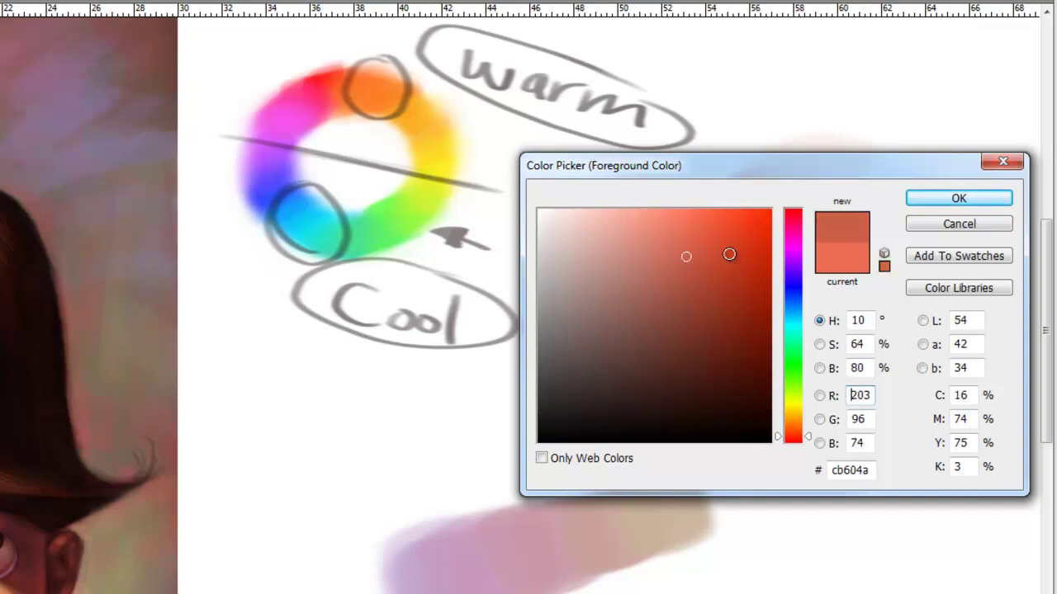
left_click(949, 199)
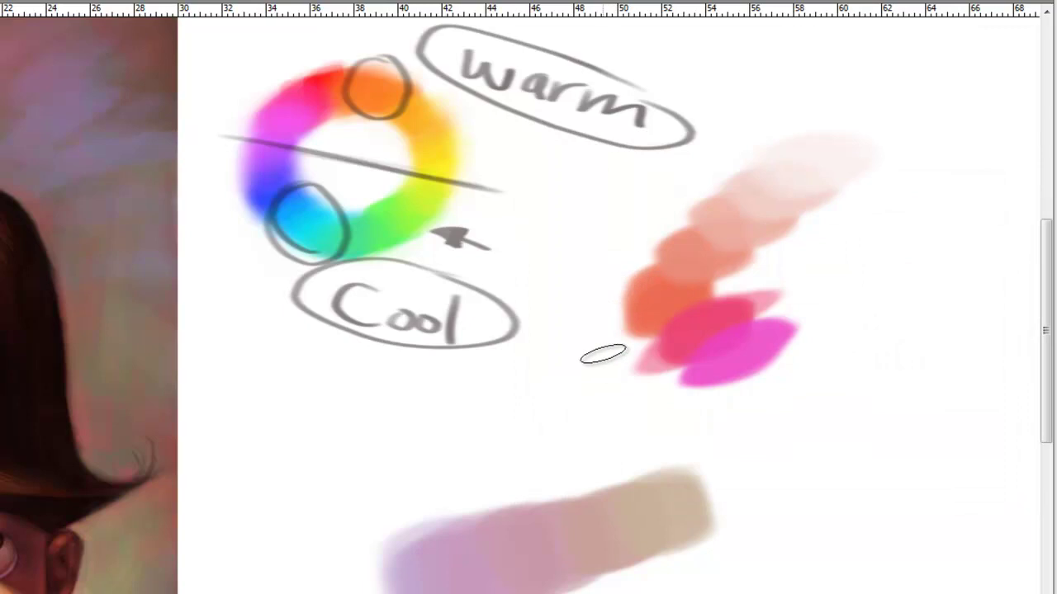
mouse_move(618, 323)
left_mouse_down()
mouse_move(618, 309)
mouse_move(633, 337)
mouse_move(578, 356)
left_mouse_up()
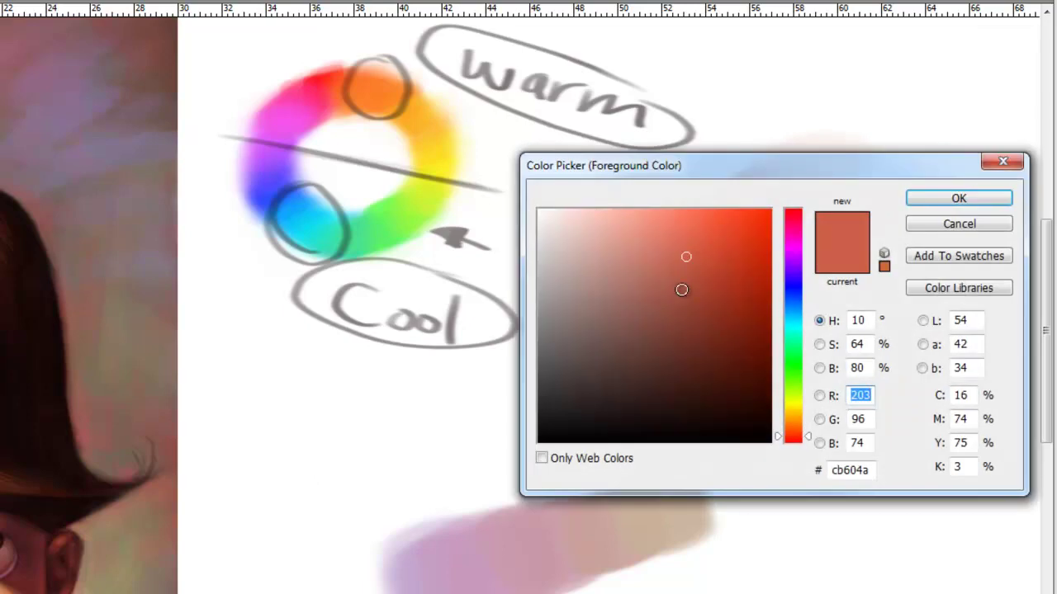
left_click_drag(692, 292, 683, 292)
left_click(949, 201)
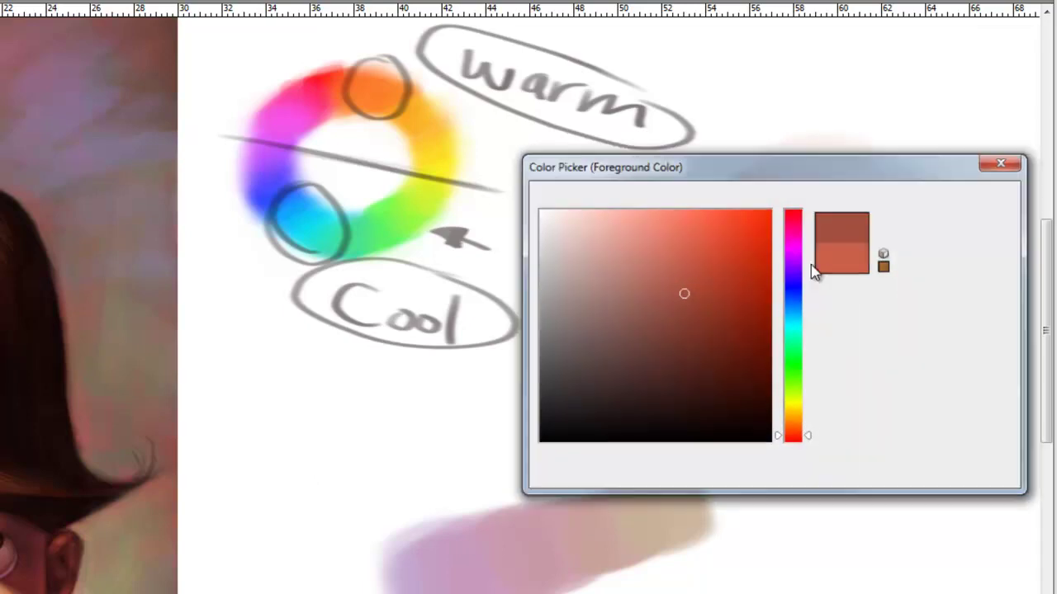
mouse_move(568, 366)
left_mouse_down()
mouse_move(602, 366)
mouse_move(589, 338)
mouse_move(609, 359)
mouse_move(590, 347)
mouse_move(586, 359)
mouse_move(589, 349)
left_mouse_up()
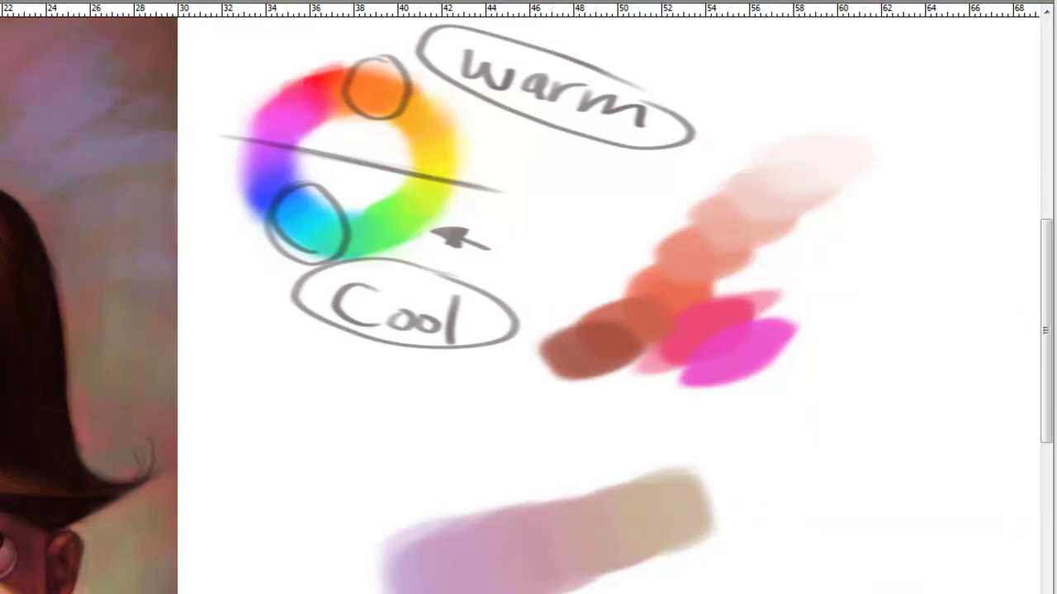
Step: Continue the shade trail downward with a brown #7b3b2d patch and a darker #58271d patch
left_click(685, 329)
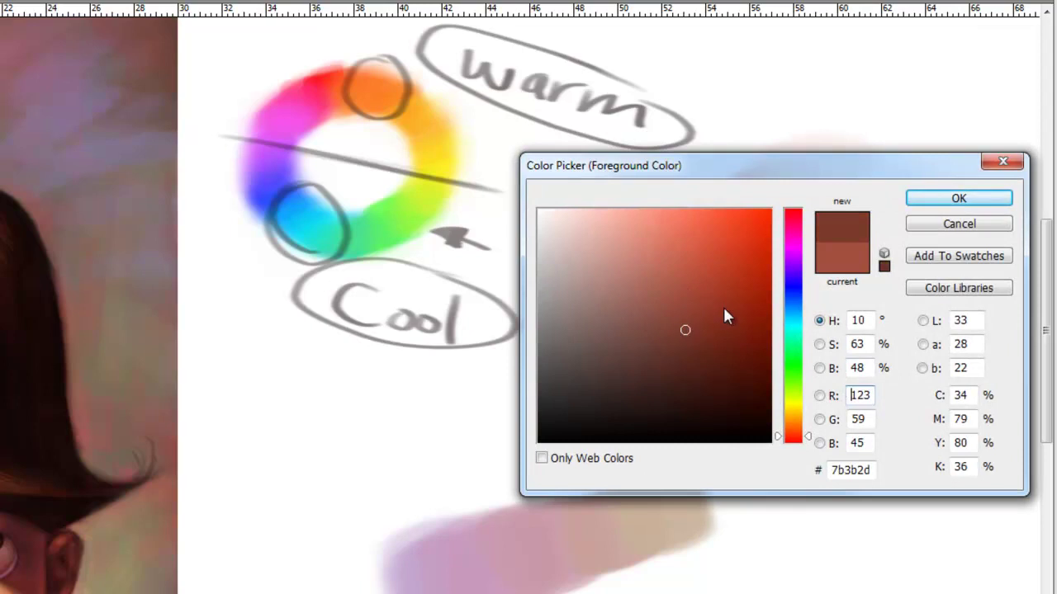
left_click(920, 209)
mouse_move(570, 359)
left_mouse_down()
mouse_move(578, 385)
mouse_move(568, 375)
mouse_move(557, 381)
mouse_move(565, 388)
mouse_move(547, 368)
mouse_move(541, 379)
left_mouse_up()
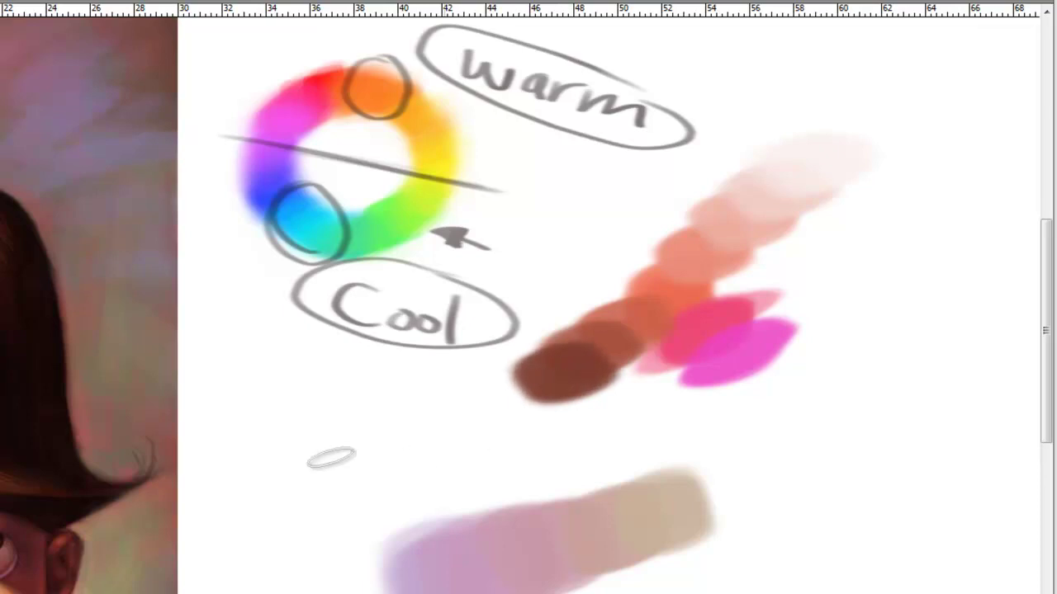
key("F12")
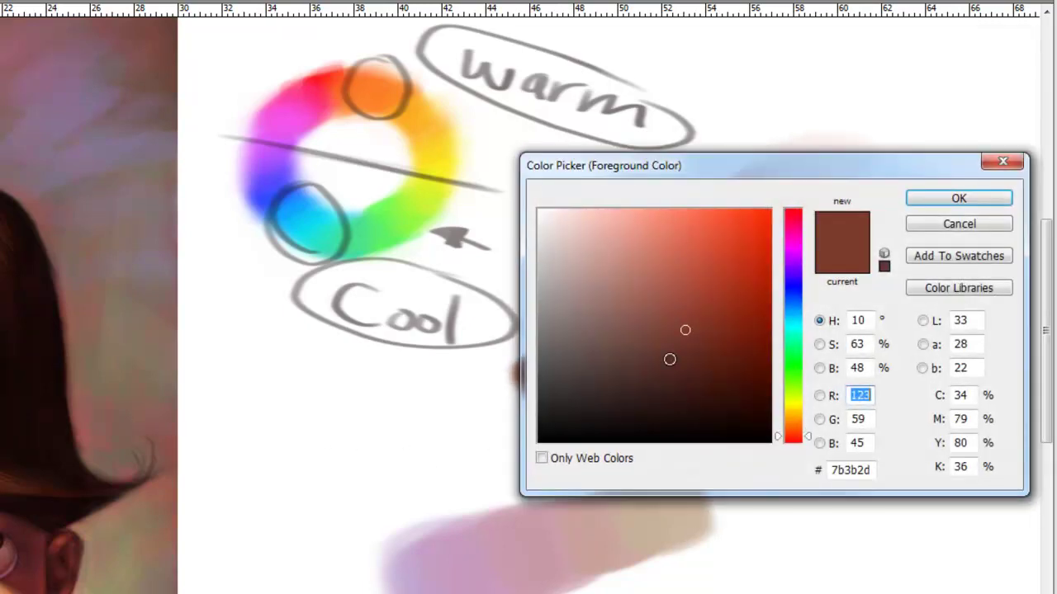
left_click(693, 362)
left_click(927, 199)
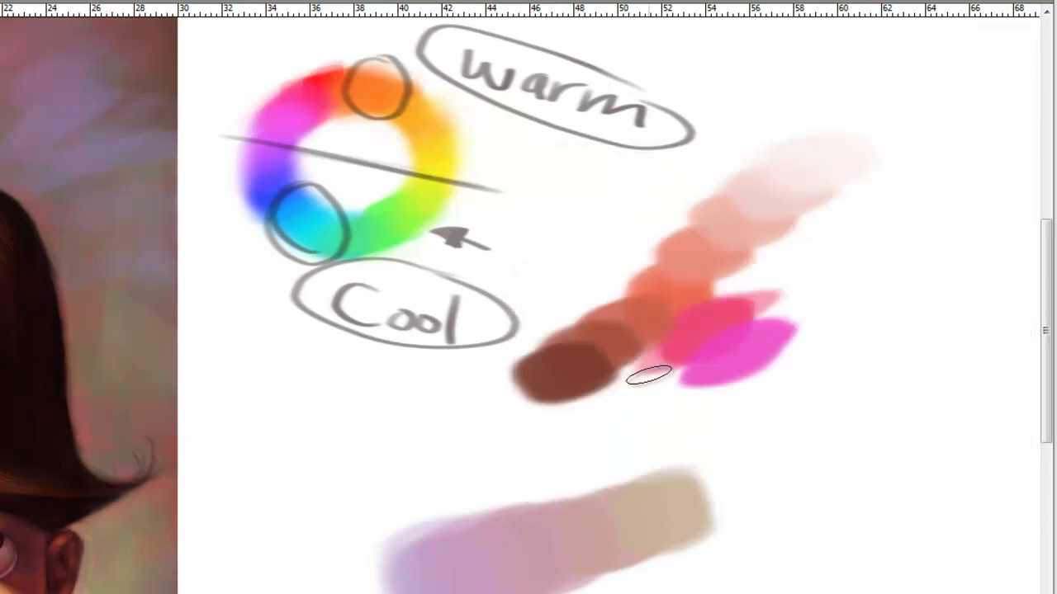
mouse_move(547, 373)
left_mouse_down()
mouse_move(547, 398)
mouse_move(525, 385)
mouse_move(537, 406)
mouse_move(543, 385)
mouse_move(543, 401)
mouse_move(529, 393)
mouse_move(538, 404)
left_mouse_up()
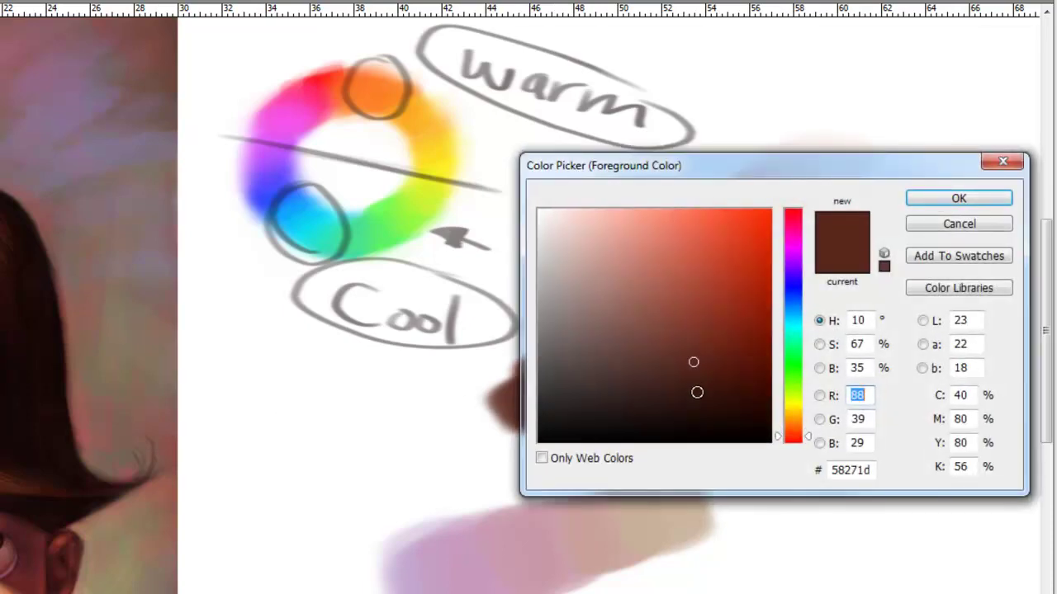
Step: Darken the colour to #351711 and paint a near-black brown patch at the lower end of the warm shade trail
left_click(697, 392)
left_click(959, 199)
left_click_drag(493, 405, 516, 436)
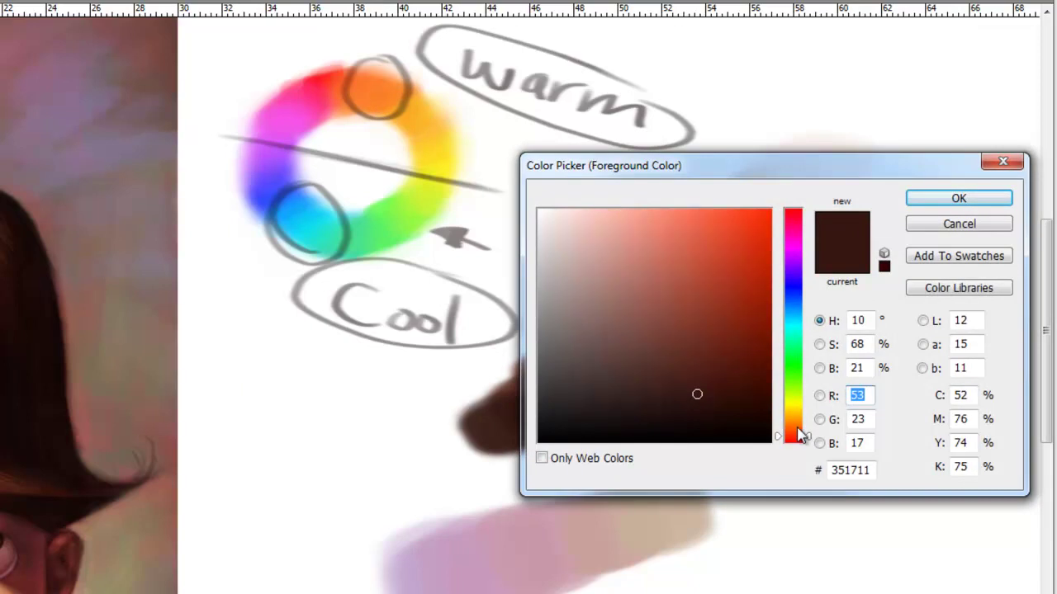
Step: Choose a fully saturated blue with hue 203° (#009cff) and paint a patch in the blank canvas beside the warm swatches
left_click_drag(799, 436, 794, 426)
left_click_drag(758, 215, 772, 208)
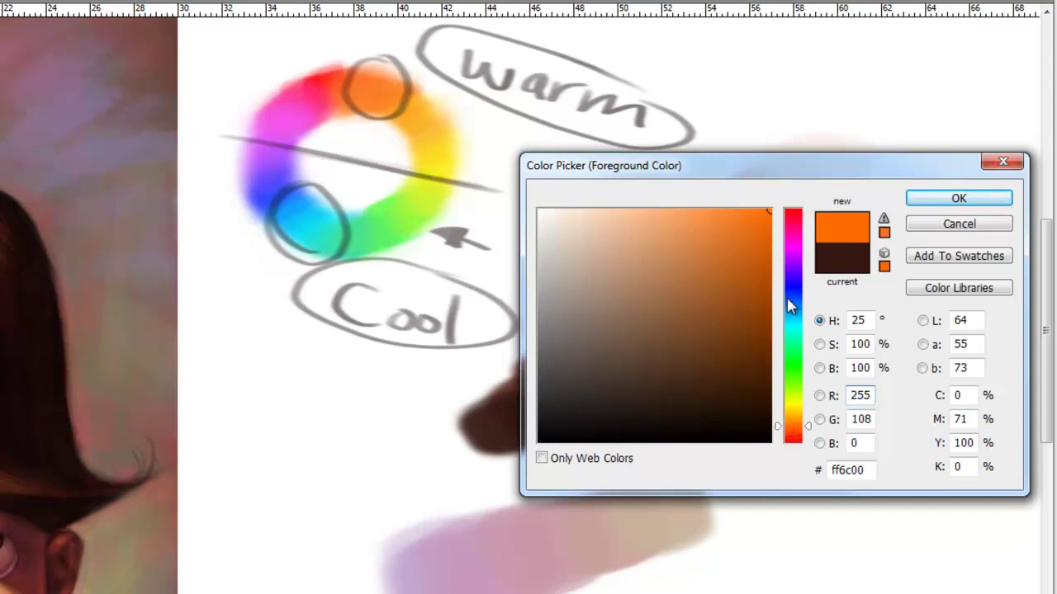
left_click_drag(799, 345, 795, 316)
left_click(908, 202)
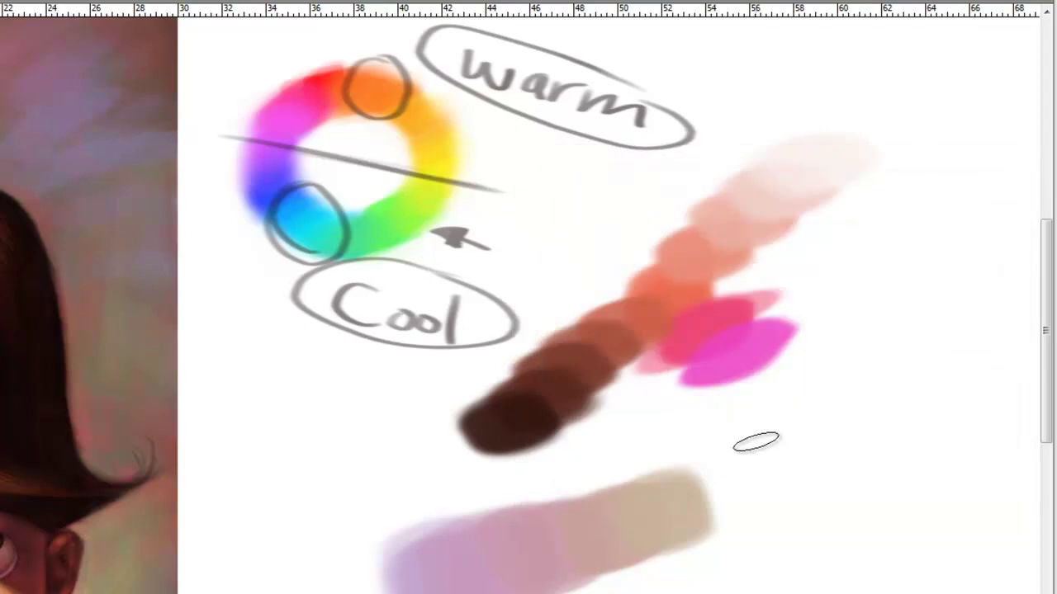
mouse_move(702, 507)
left_mouse_down()
mouse_move(367, 503)
mouse_move(273, 491)
left_mouse_up()
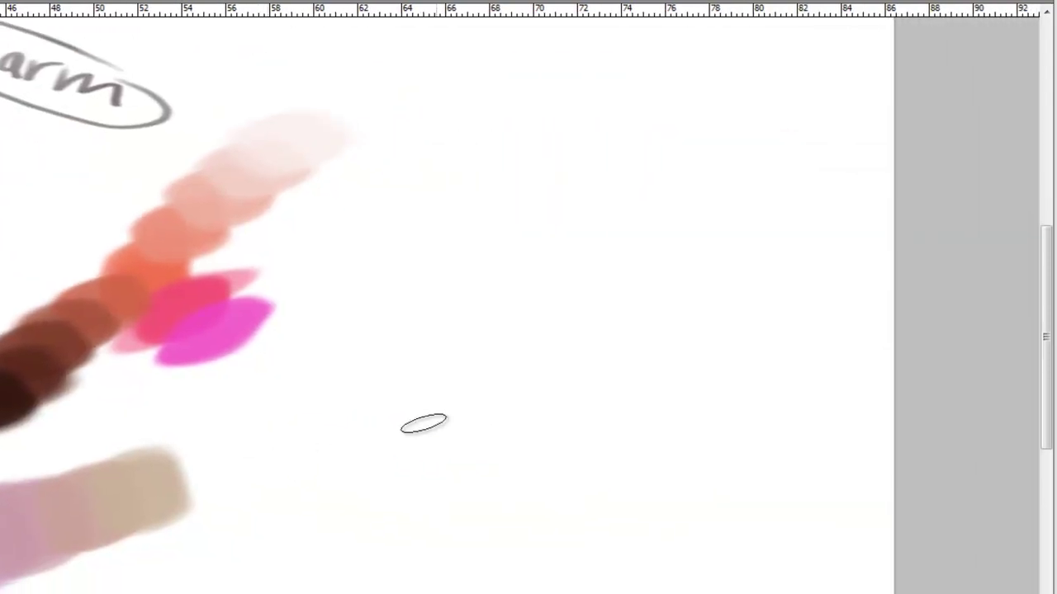
left_click_drag(594, 385, 604, 415)
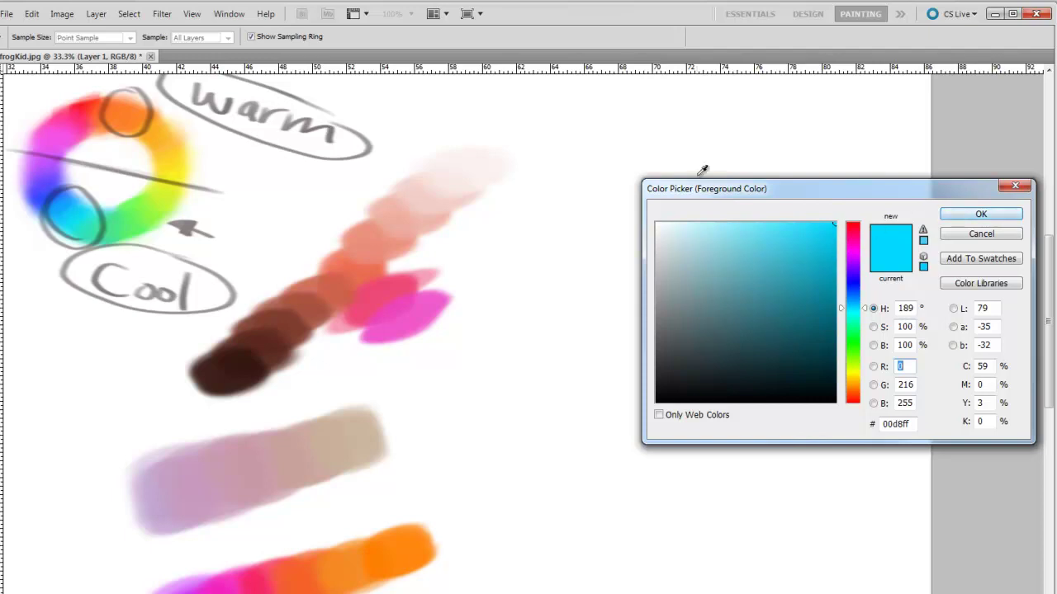
left_click_drag(845, 302, 863, 304)
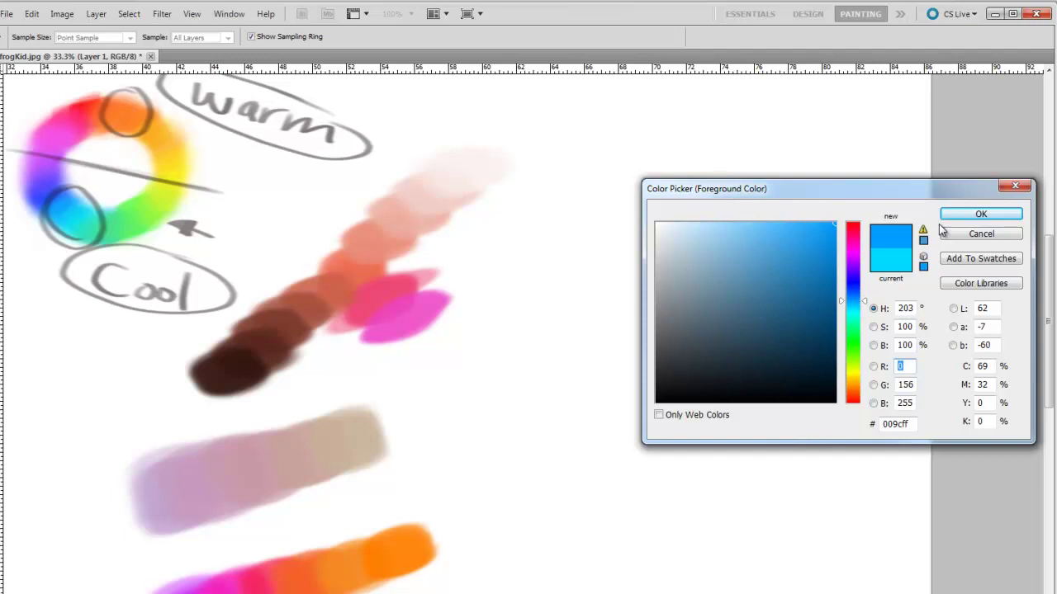
left_click(980, 214)
mouse_move(700, 371)
left_mouse_down()
mouse_move(692, 368)
mouse_move(703, 375)
left_mouse_up()
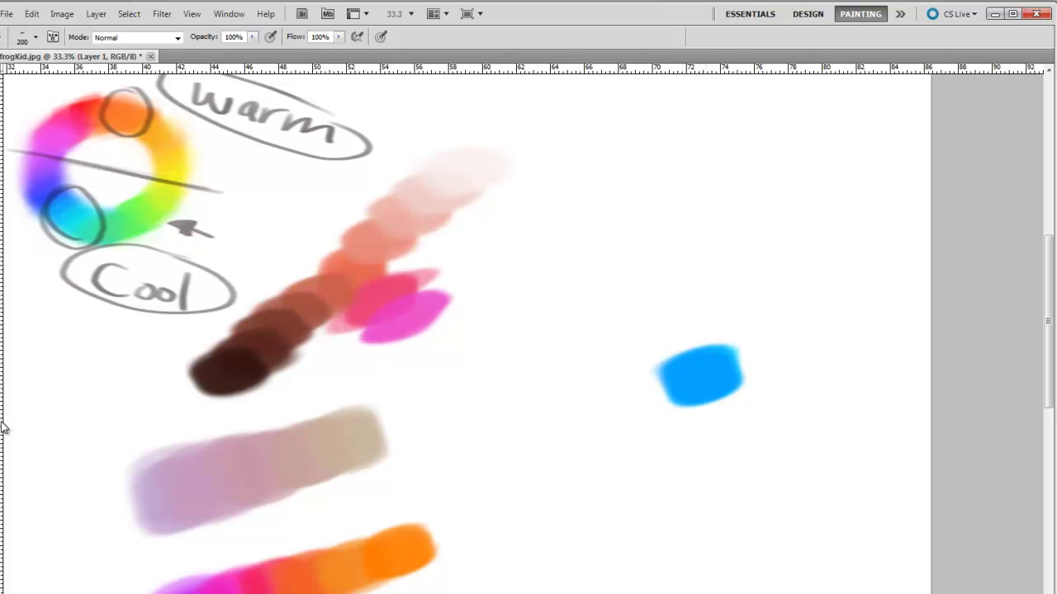
Step: Lighten the blue to #6cc1f7 and paint a tint patch overlapping the upper part of the saturated blue swatch
left_click(3, 371)
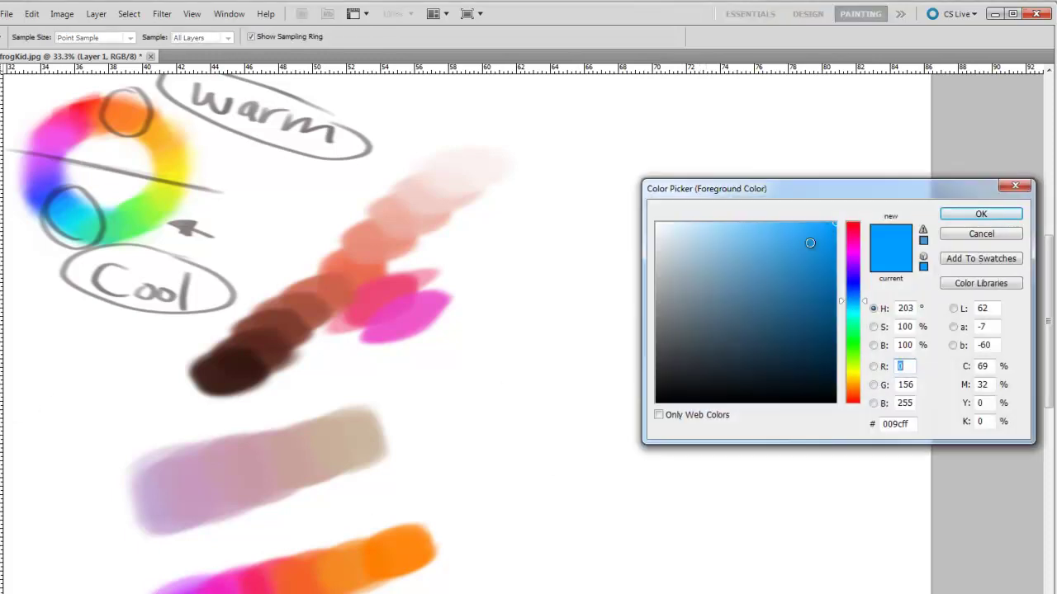
left_click(754, 228)
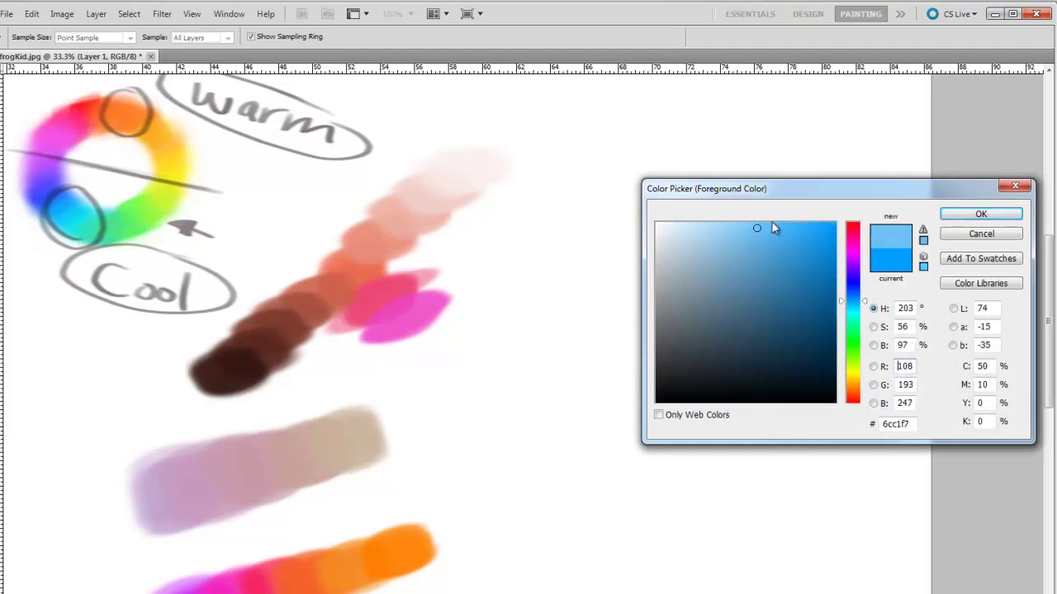
left_click(962, 221)
mouse_move(719, 338)
left_mouse_down()
mouse_move(739, 371)
mouse_move(719, 347)
mouse_move(743, 376)
mouse_move(708, 354)
left_mouse_up()
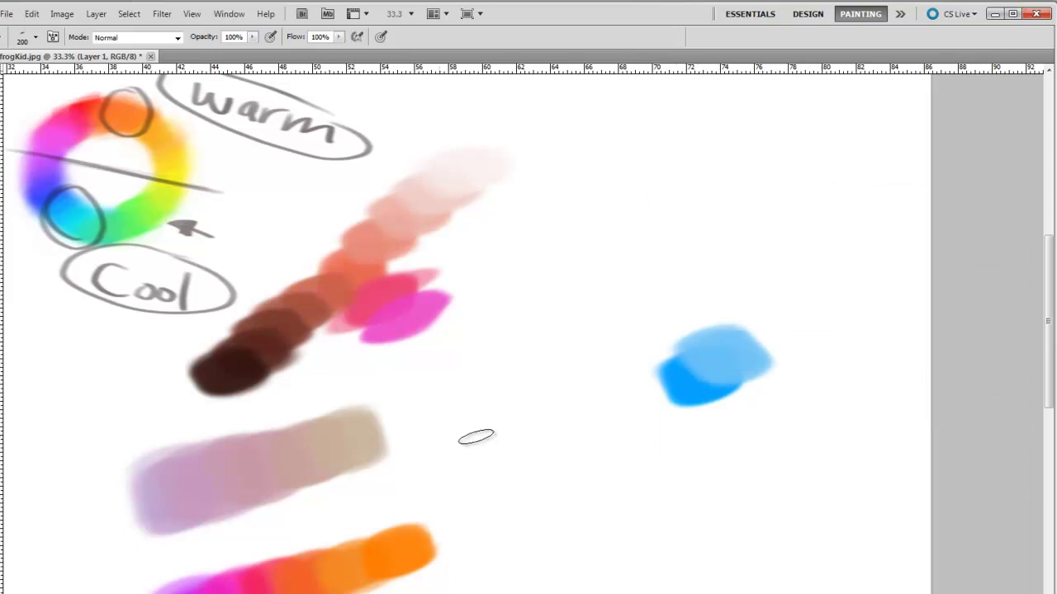
Step: Extend the blue tint trail upward with a pale blue patch and an almost white #def0fb patch
left_click(2, 408)
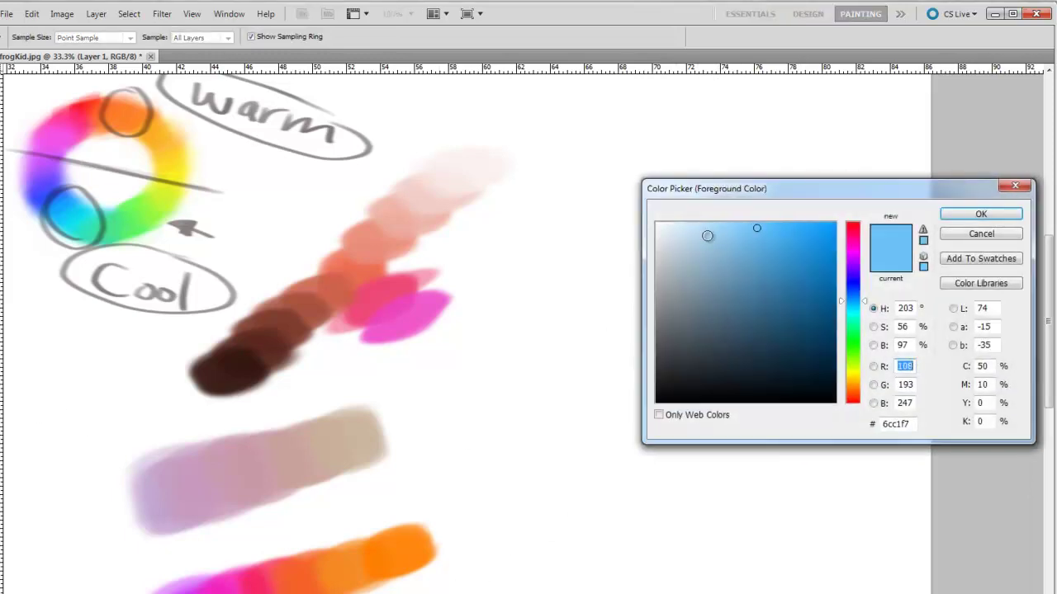
left_click(713, 227)
left_click(958, 216)
left_click_drag(731, 321, 747, 328)
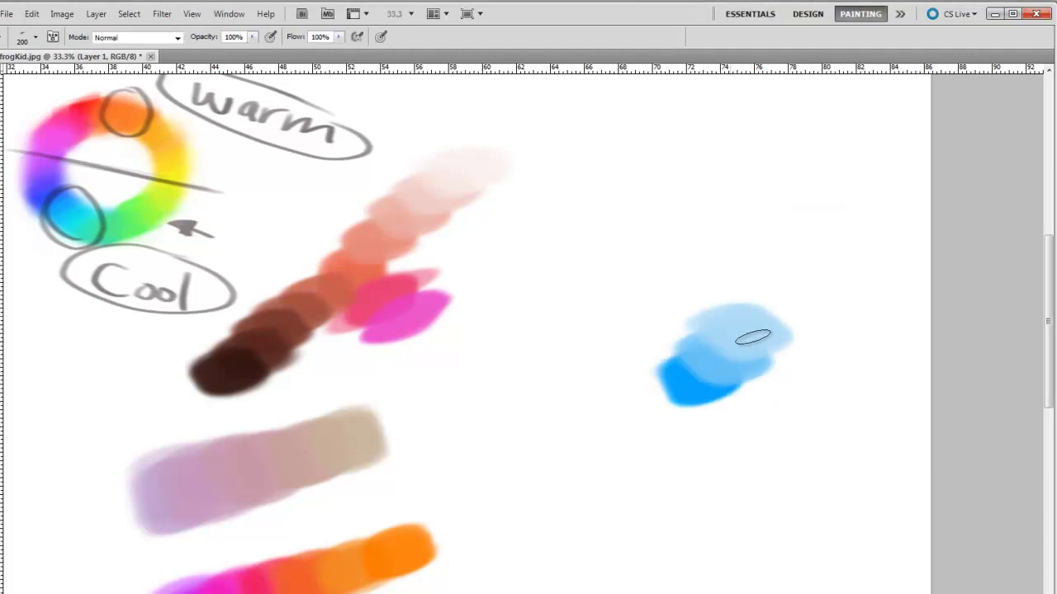
left_click(1, 395)
left_click_drag(697, 250, 674, 228)
left_click(942, 216)
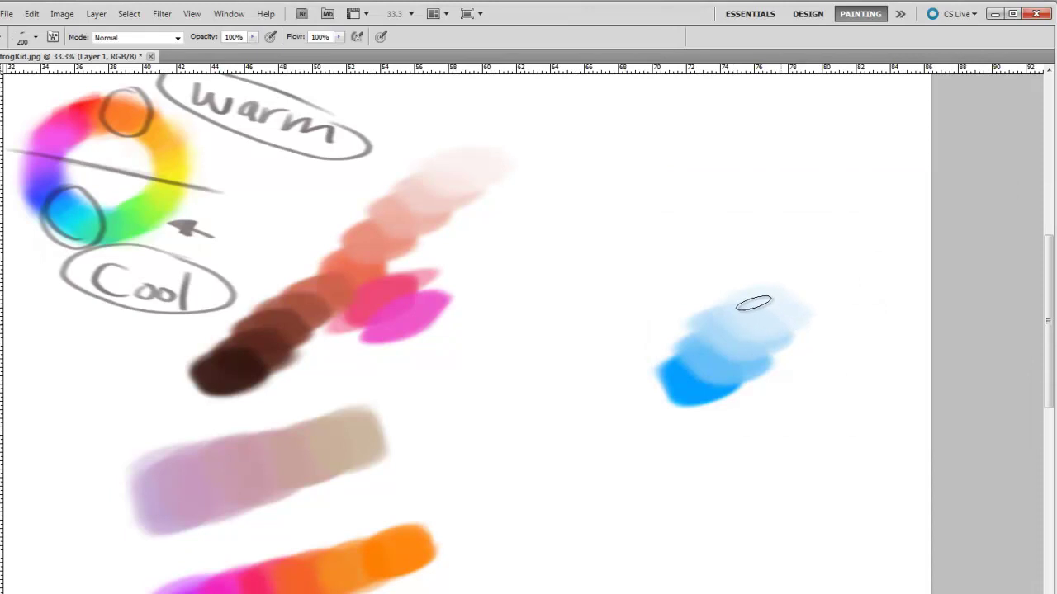
Step: Return to the saturated blue, darken it to a medium blue, and paint a shade patch overlapping the underside of the first blue swatch
left_click(3, 384)
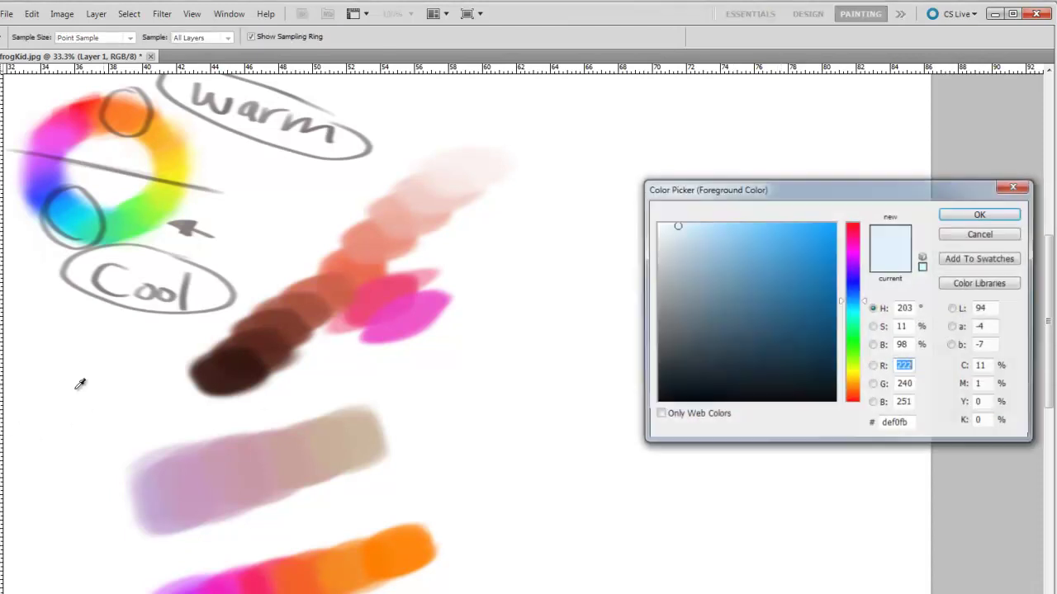
left_click_drag(822, 235, 835, 222)
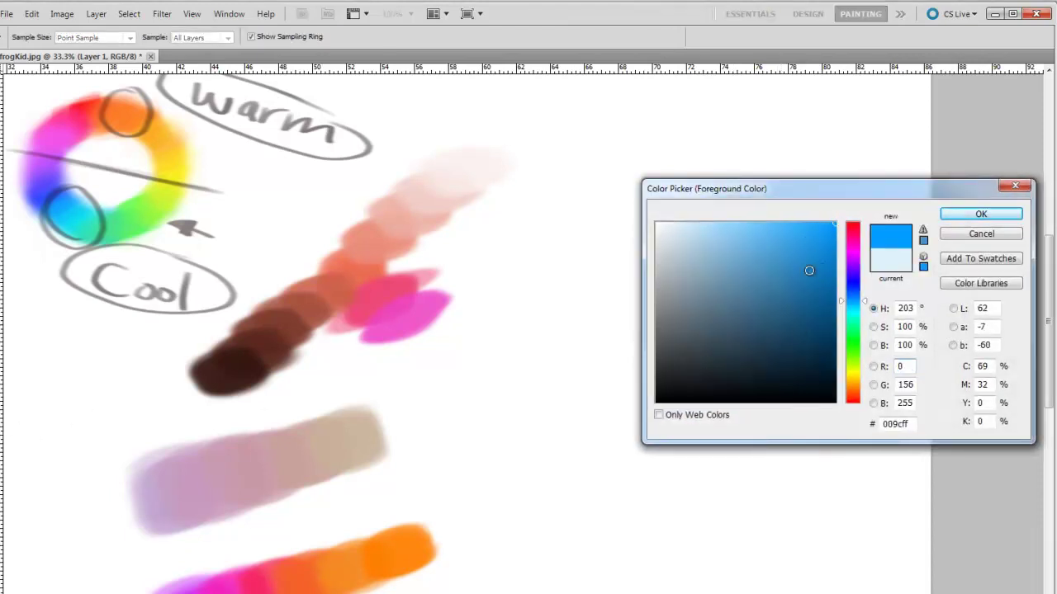
left_click(804, 269)
left_click(981, 214)
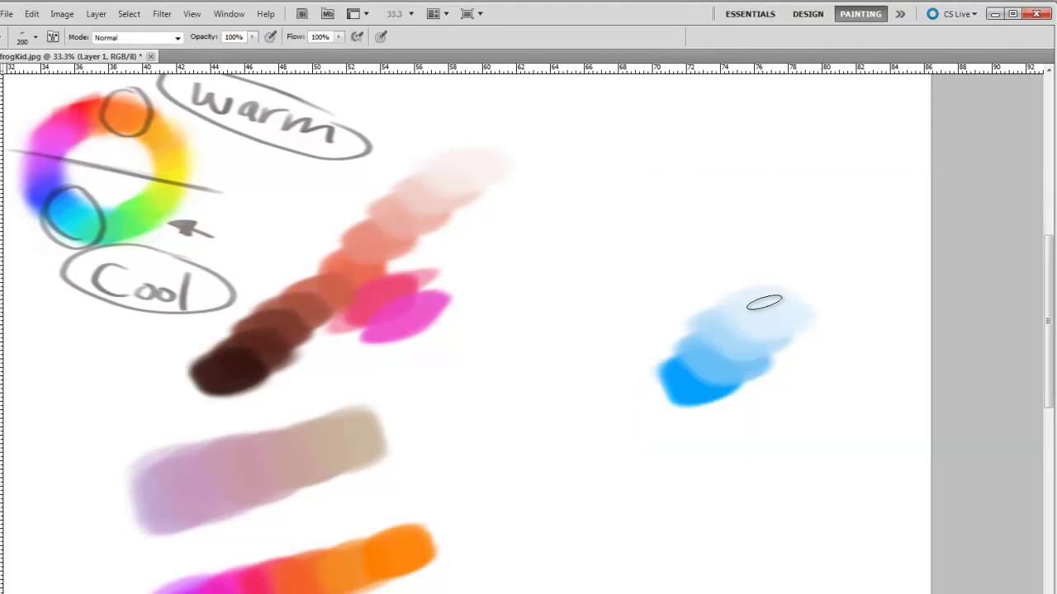
mouse_move(720, 406)
left_mouse_down()
mouse_move(703, 420)
mouse_move(718, 420)
mouse_move(703, 415)
mouse_move(706, 397)
left_mouse_up()
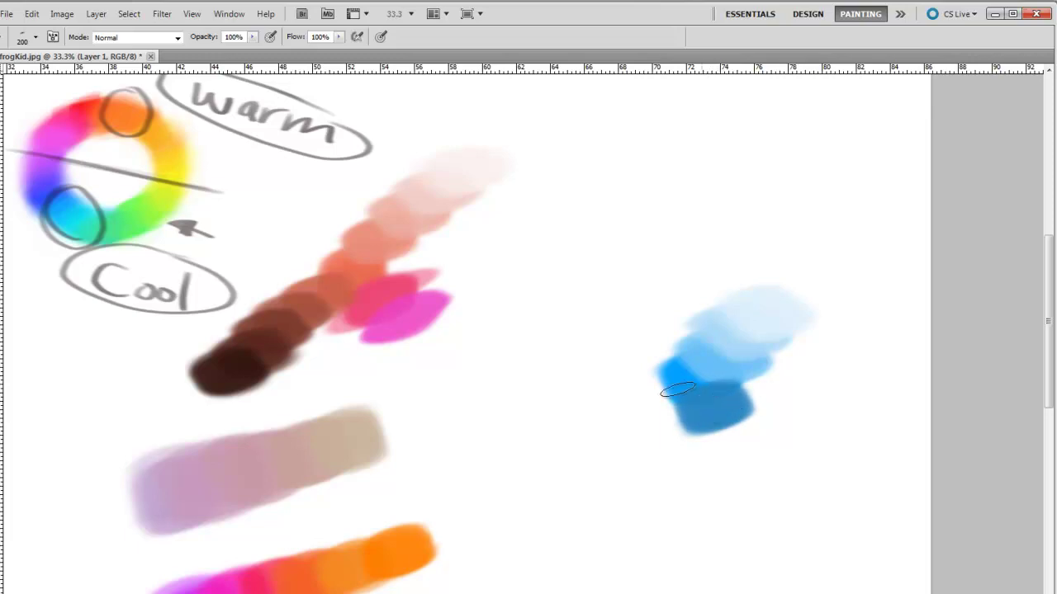
Step: Continue the blue shade trail downward with a muted dark blue patch and a greyer #375f78 patch
left_click(2, 330)
left_click(775, 294)
left_click(980, 215)
mouse_move(727, 417)
left_mouse_down()
mouse_move(731, 426)
mouse_move(738, 415)
mouse_move(726, 430)
mouse_move(739, 426)
left_mouse_up()
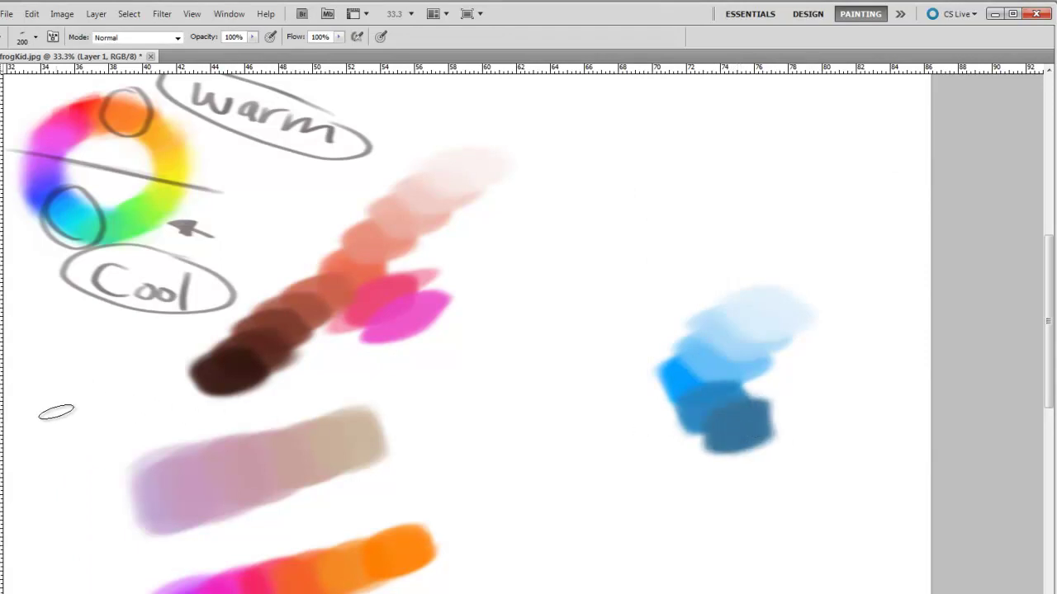
left_click(760, 316)
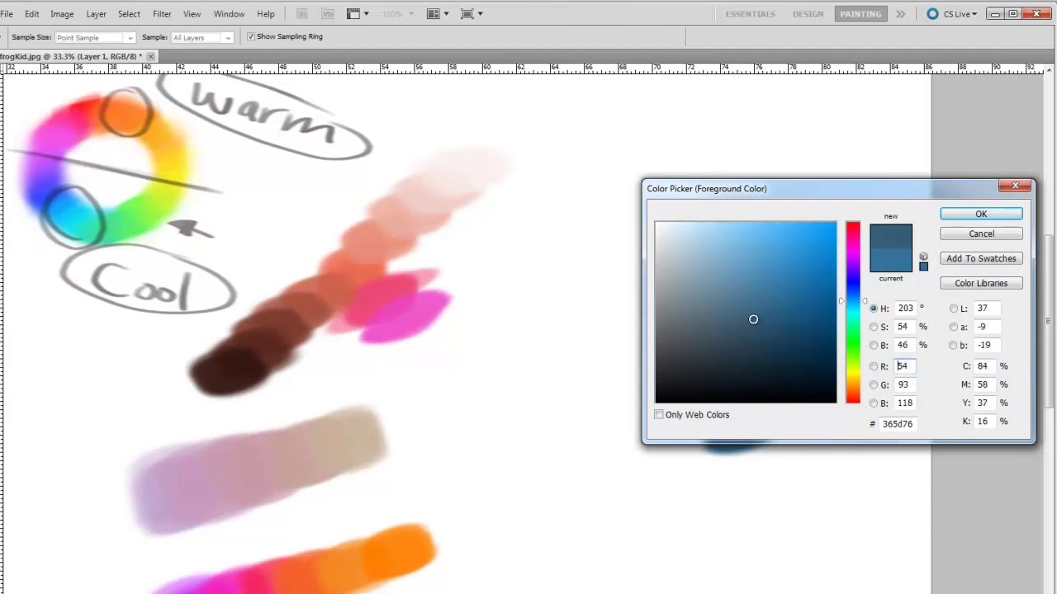
left_click(958, 215)
left_click_drag(756, 432, 761, 462)
Step: Darken the colour to #2b404d and paint a slate blue patch overlapping the lower end of the blue shade trail
key("i")
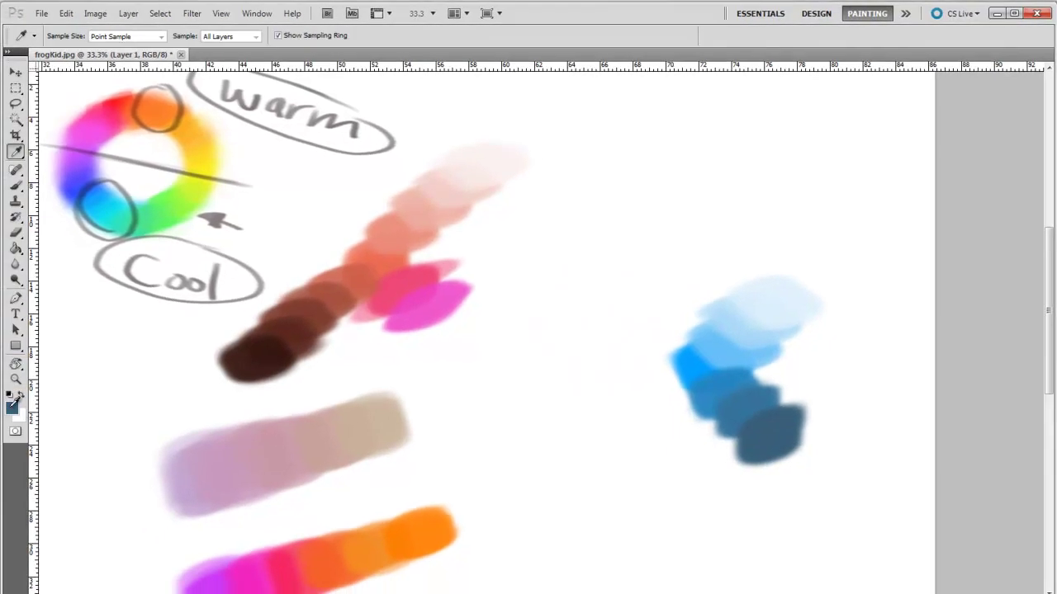
left_click(14, 403)
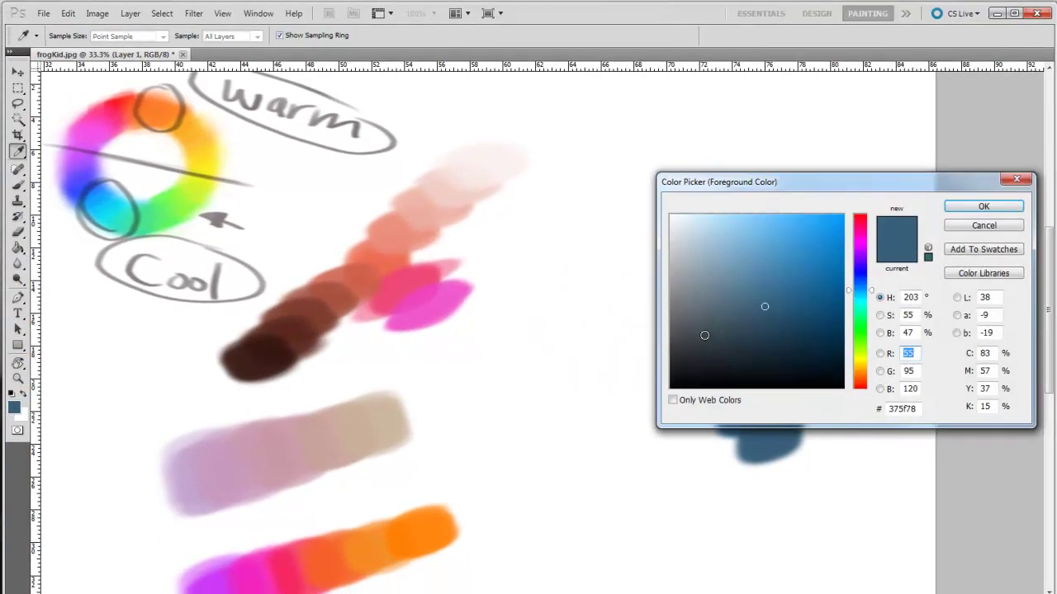
left_click(755, 337)
left_click(983, 206)
key("b")
mouse_move(802, 431)
left_mouse_down()
mouse_move(795, 468)
mouse_move(806, 438)
mouse_move(802, 471)
mouse_move(817, 442)
left_mouse_up()
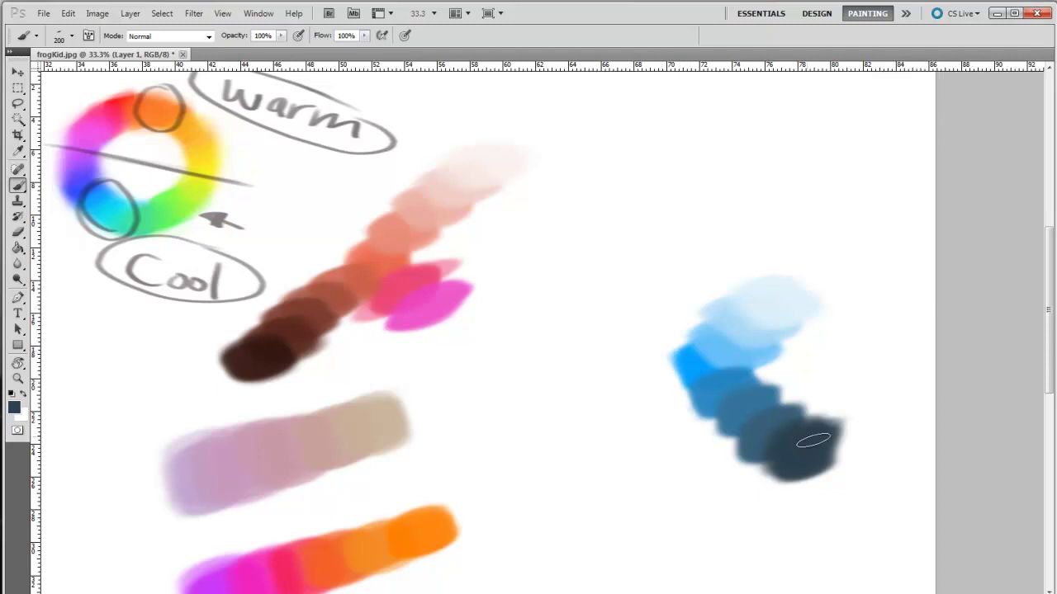
Step: Pick an almost black blue and paint the final shade patch at the end of the blue trail
left_click(12, 406)
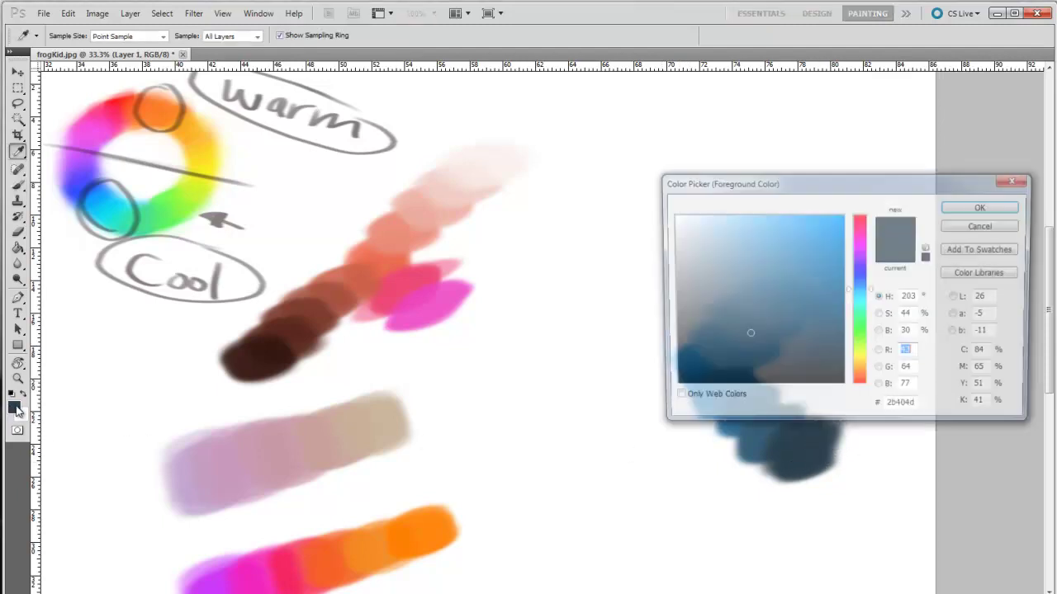
left_click(725, 357)
left_click(966, 207)
key("b")
mouse_move(764, 459)
left_mouse_down()
mouse_move(814, 446)
mouse_move(826, 474)
mouse_move(837, 437)
mouse_move(830, 460)
mouse_move(844, 457)
mouse_move(849, 472)
left_mouse_up()
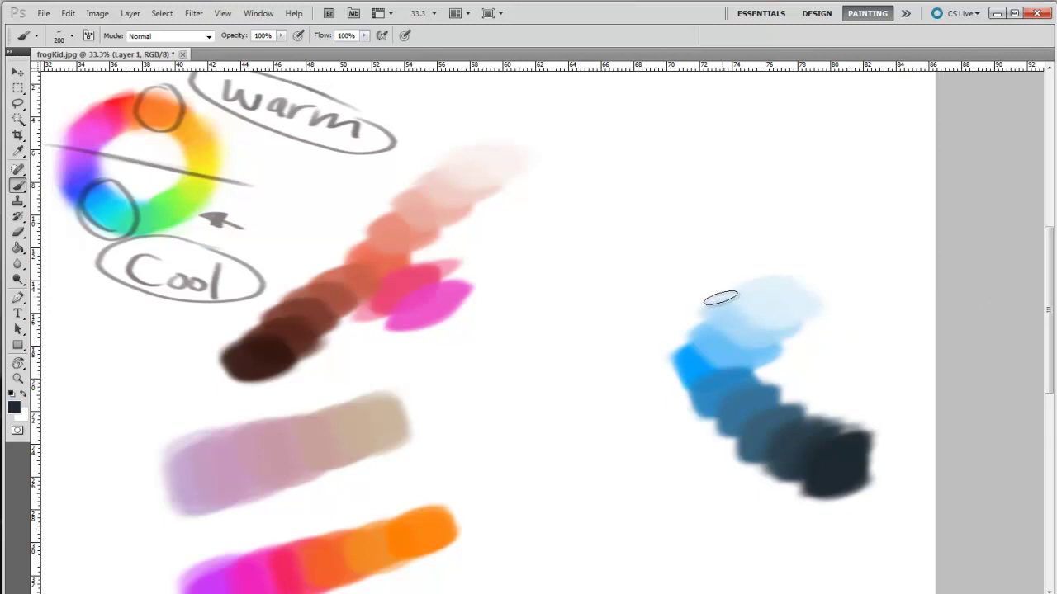
Step: Shift the foreground colour to saturated cyan #00f6ff and paint a patch overlapping the upper-left edge of the first blue swatch
left_click(14, 407)
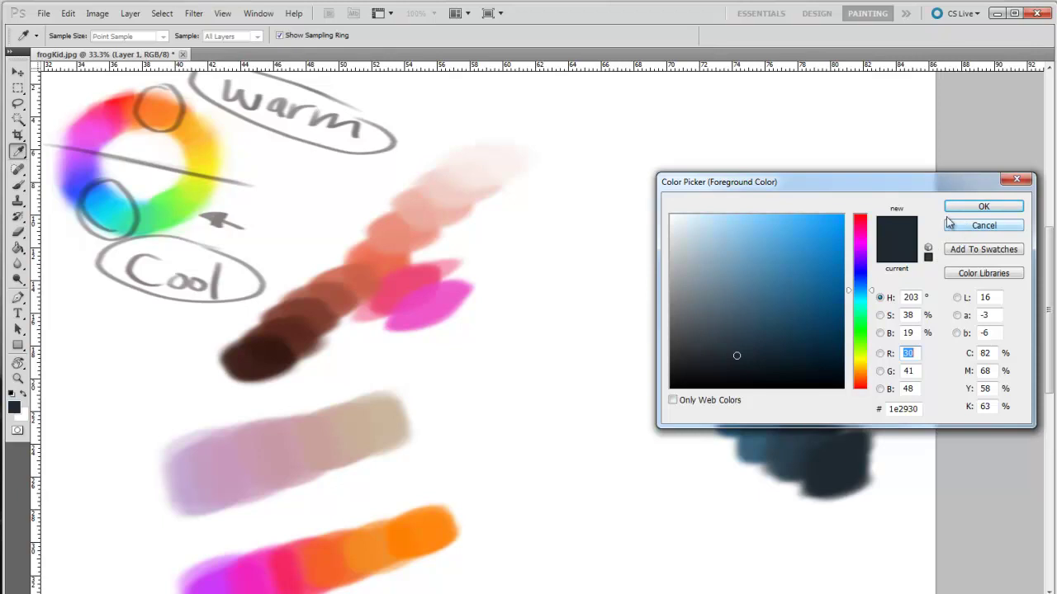
left_click_drag(903, 183, 419, 279)
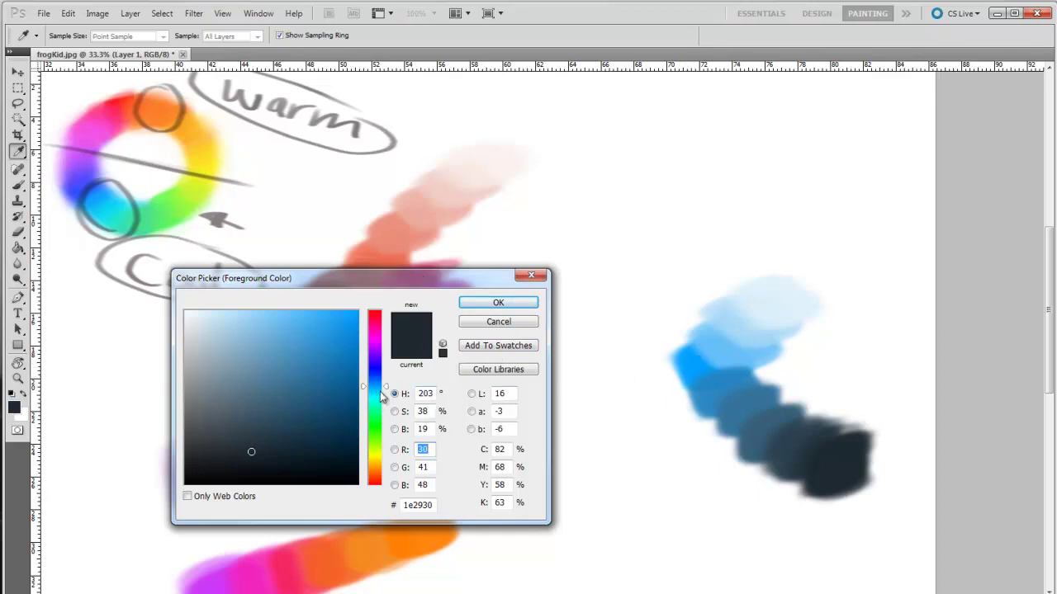
left_click(356, 311)
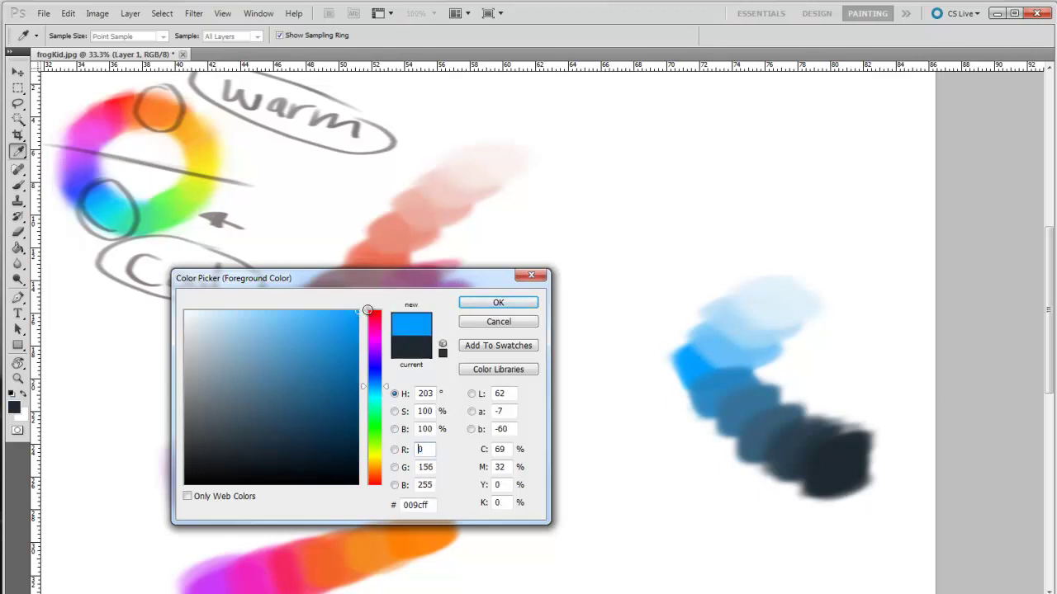
left_click_drag(385, 386, 385, 396)
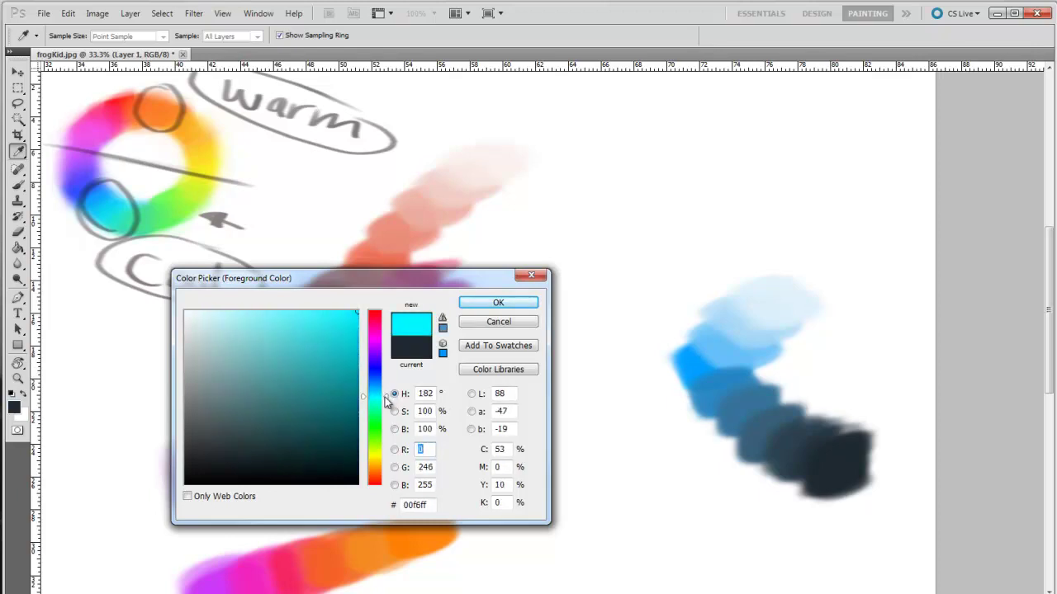
left_click(506, 306)
key("b")
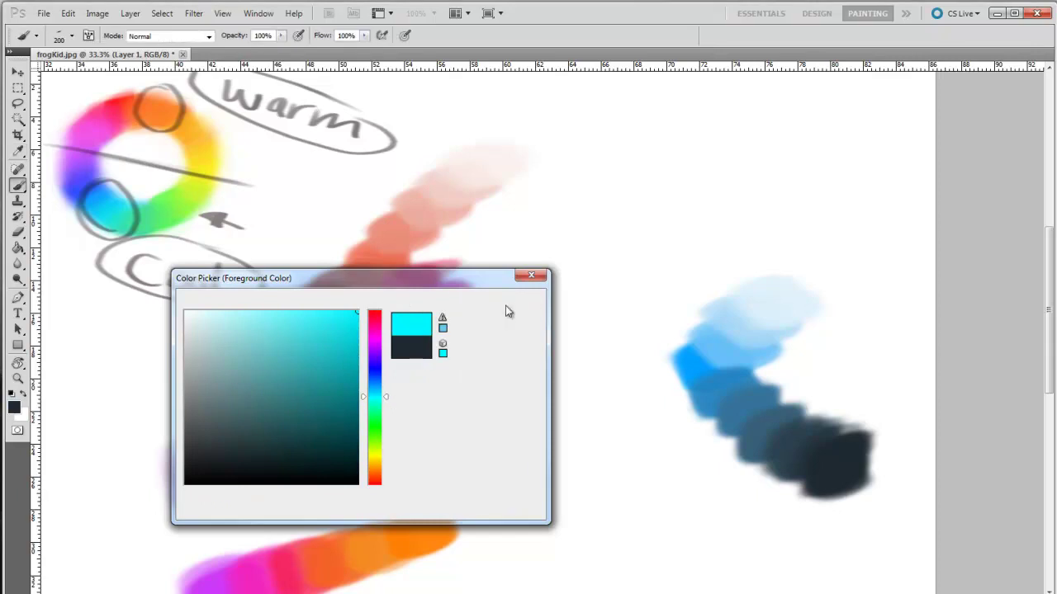
left_click_drag(661, 339, 677, 358)
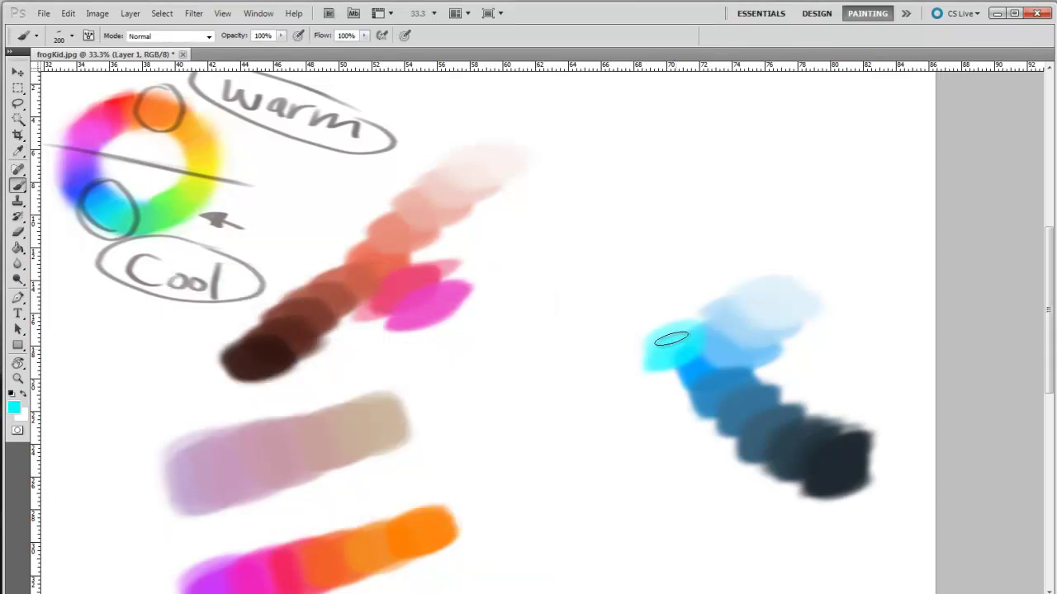
Step: Shift the hue to turquoise #00ffd2 and paint a patch extending up and left from the cyan swatch
key("i")
left_click(14, 406)
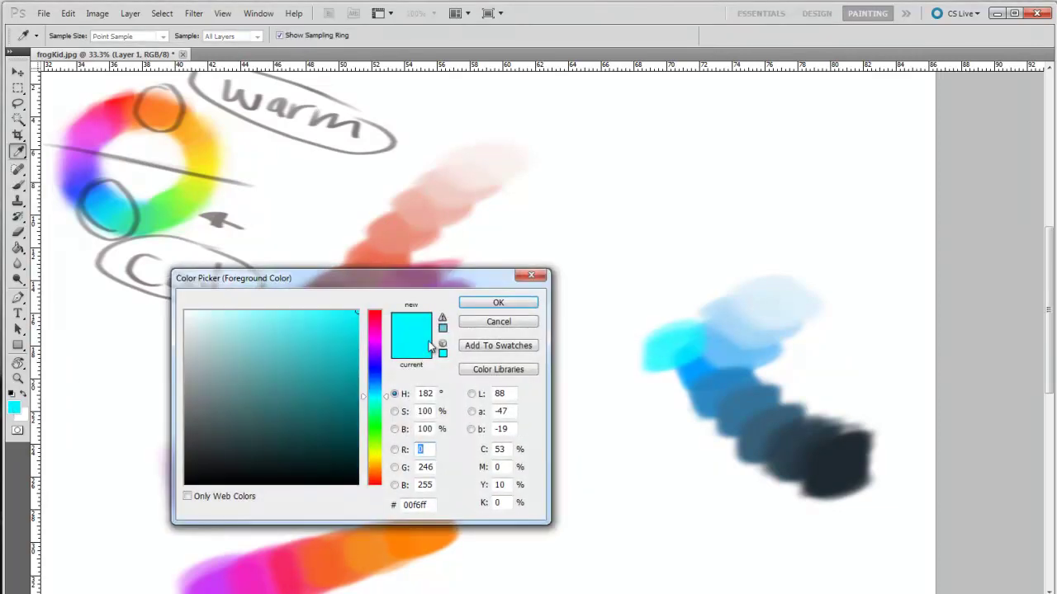
left_click_drag(390, 400, 386, 405)
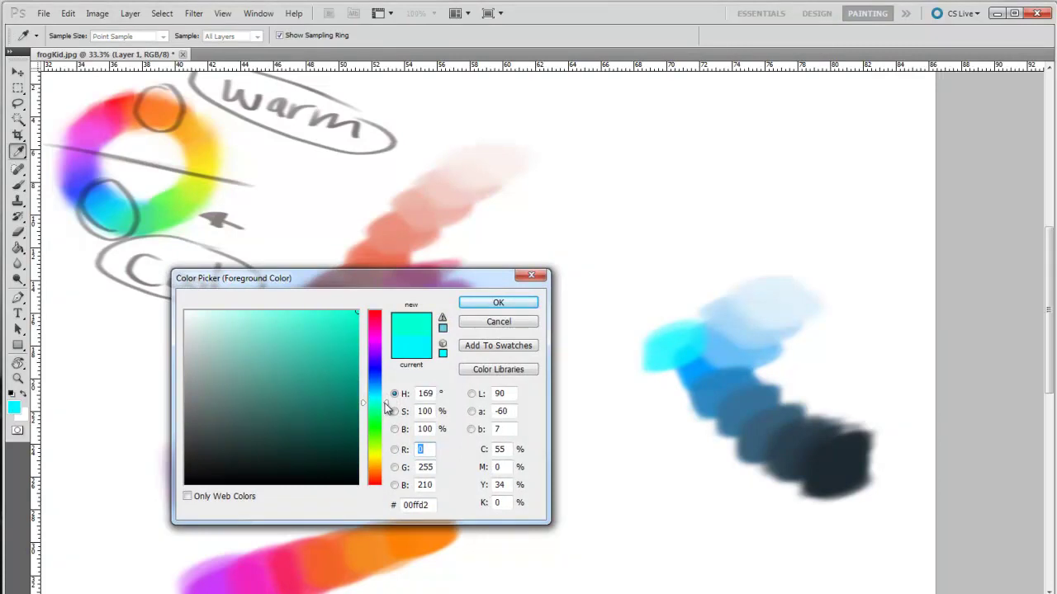
left_click(498, 302)
key("b")
left_click_drag(656, 311, 640, 337)
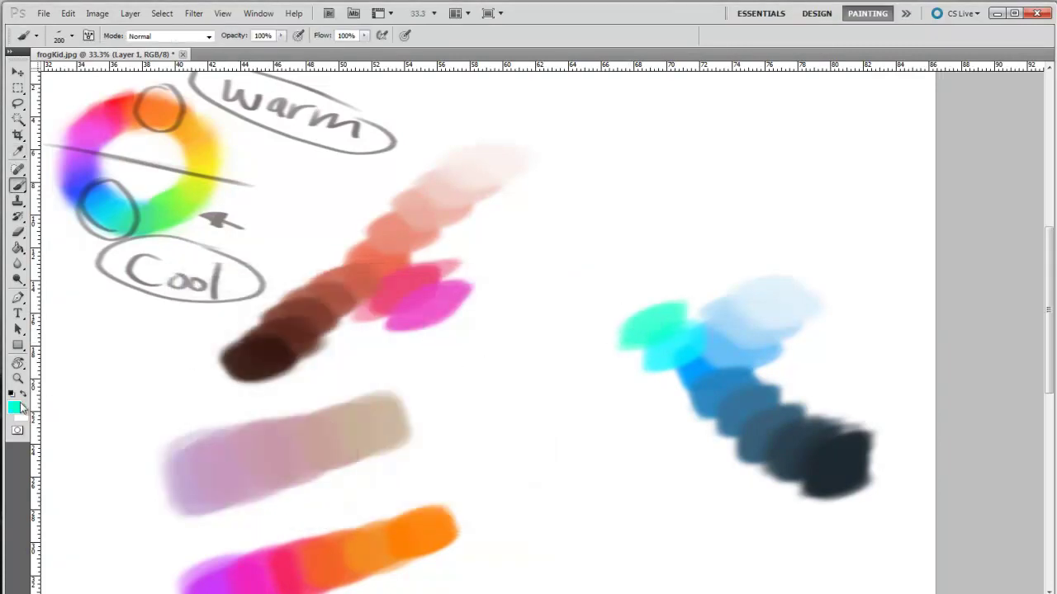
Step: Shift the hue to bright green #00ff42 and paint a patch overlapping the upper left of the turquoise swatch
left_click(18, 407)
left_click(379, 415)
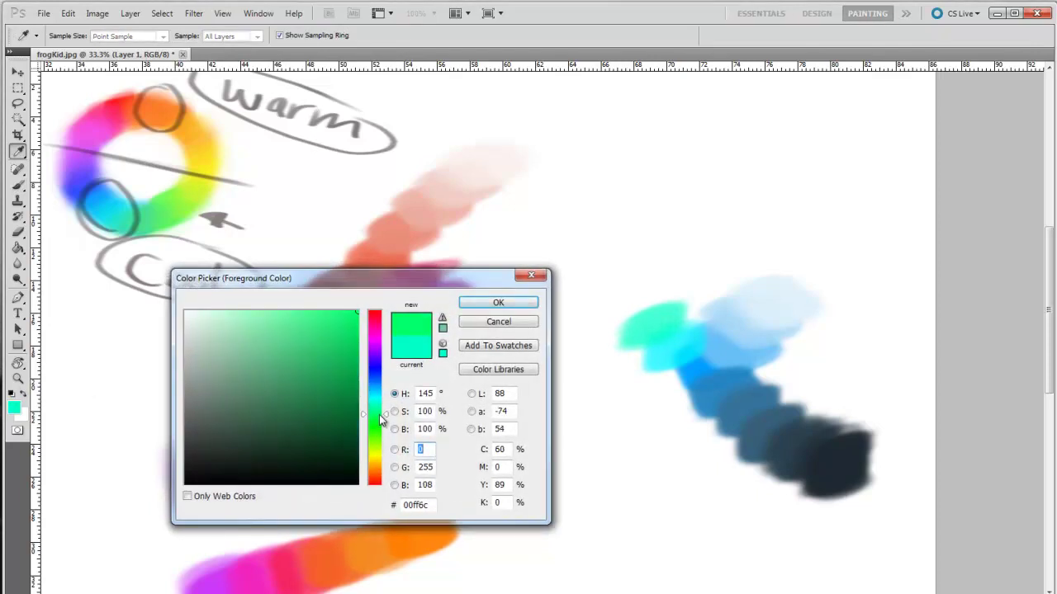
left_click(497, 302)
left_click_drag(638, 320, 625, 300)
Step: Shift the hue to lime green #7eff00 and paint the end patch of the saturated hue trail beyond the green swatch
left_click(19, 398)
left_click(15, 404)
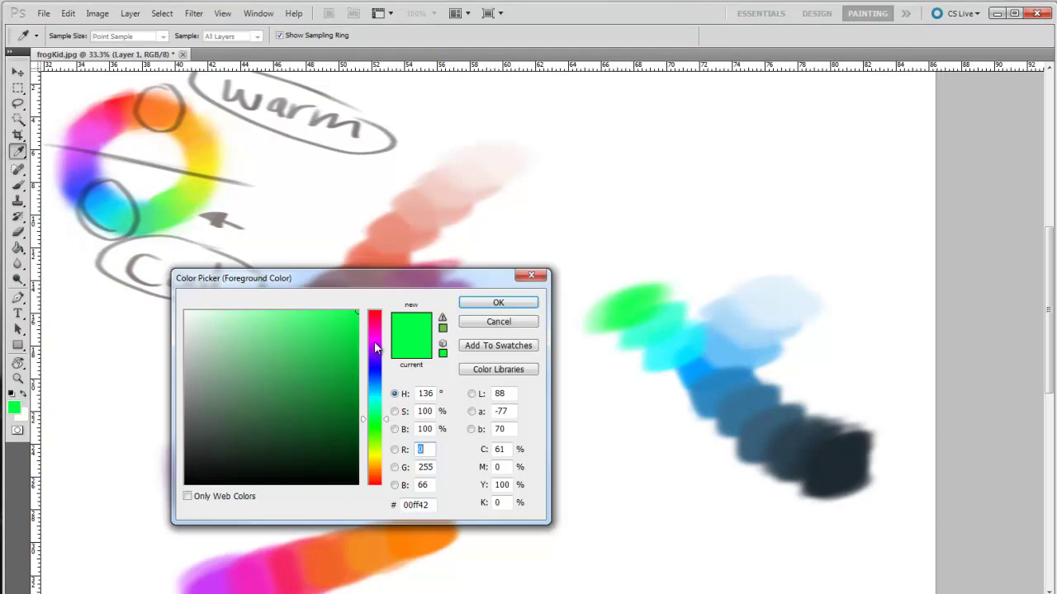
left_click(375, 432)
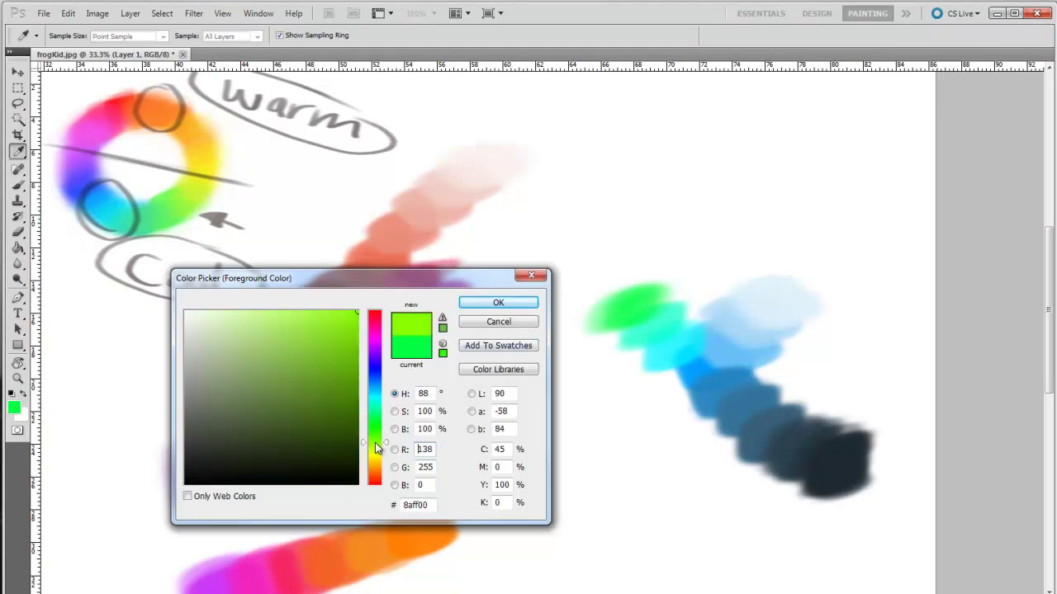
left_click(497, 302)
key("b")
left_click_drag(609, 296, 588, 289)
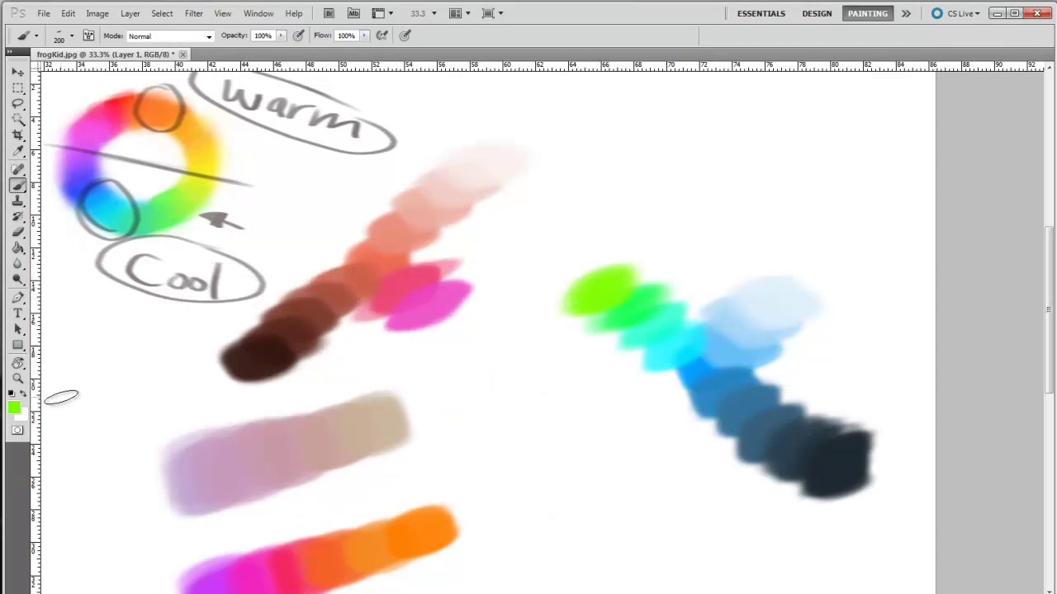
Step: Sample the saturated blue, shift it to a muted blue-cyan #39acc9, and paint a patch at the lower left of the blue swatch
left_click(14, 406)
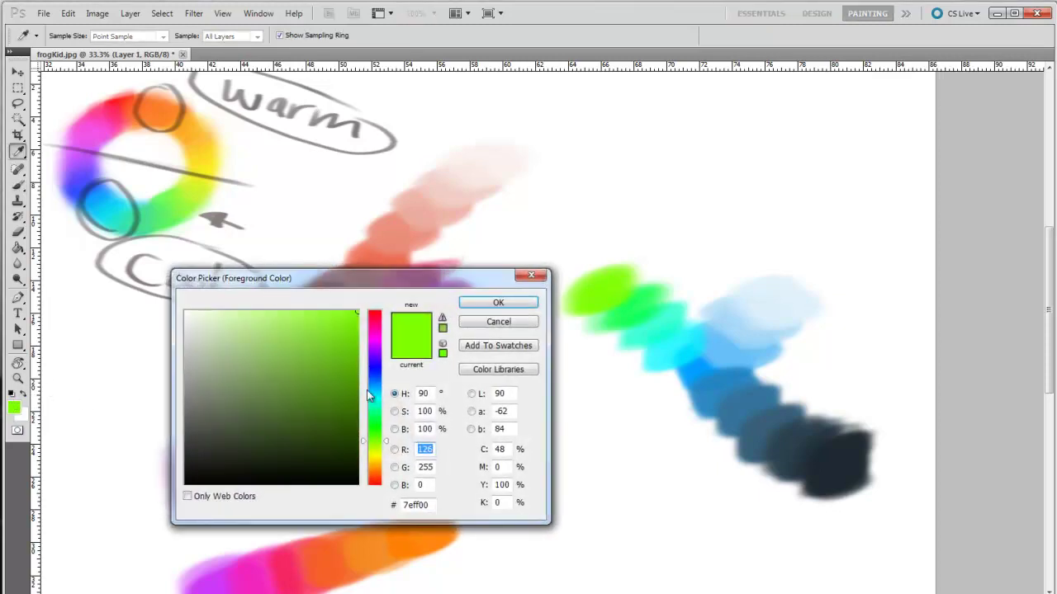
left_click(496, 322)
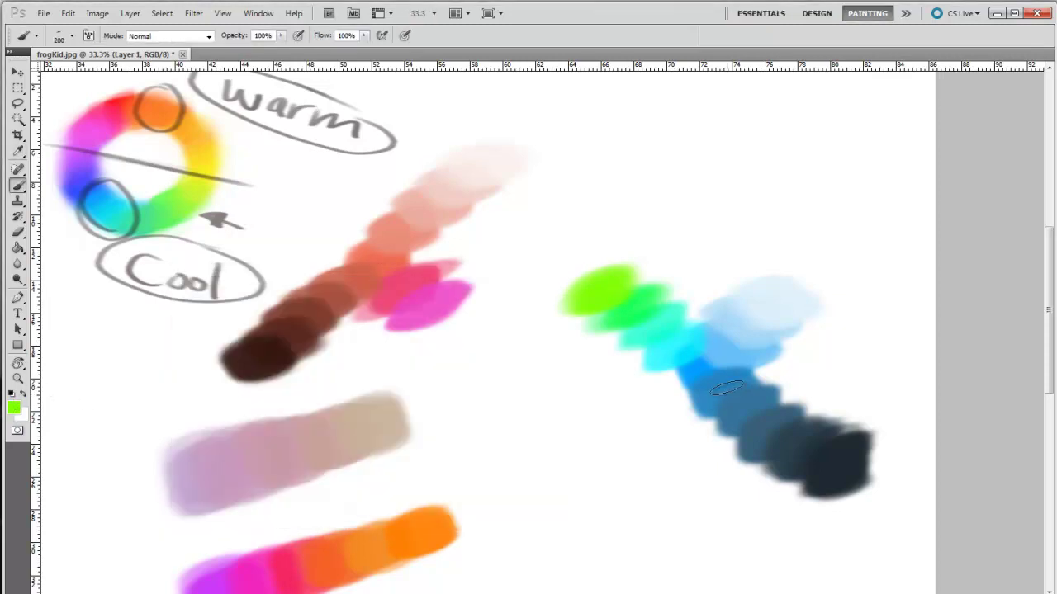
left_click(707, 366, "alt")
left_click(14, 406)
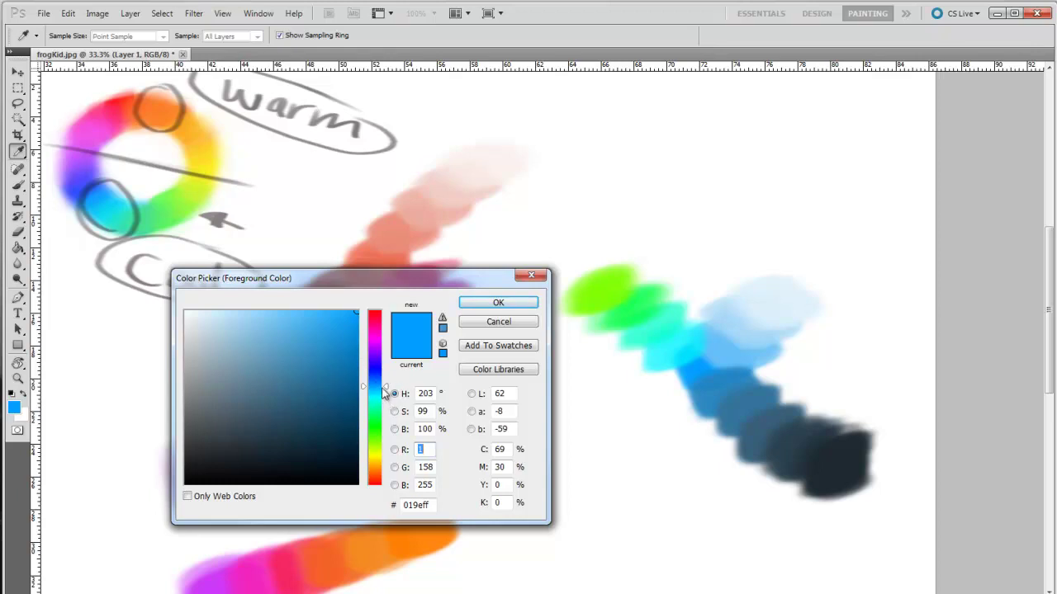
left_click_drag(388, 393, 386, 398)
left_click(305, 349)
left_click(480, 303)
key("b")
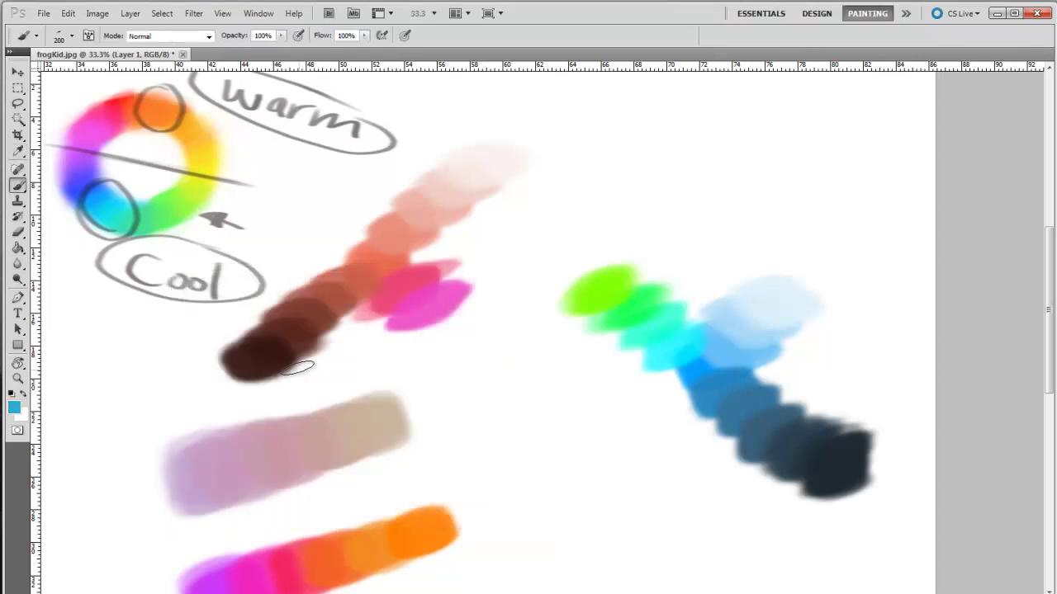
mouse_move(672, 371)
left_mouse_down()
mouse_move(661, 391)
mouse_move(673, 402)
left_mouse_up()
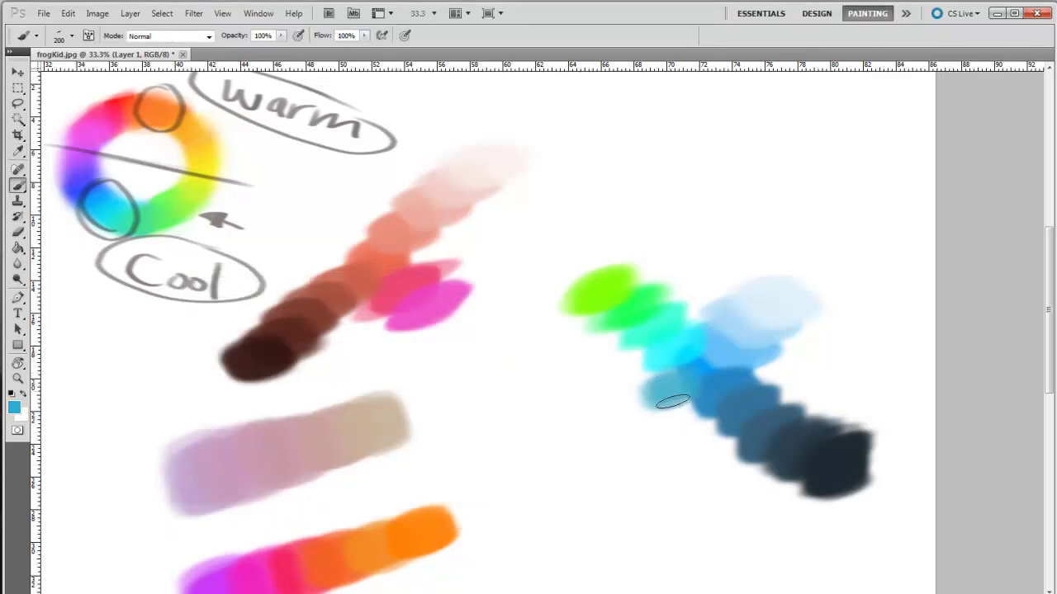
Step: Change the colour to saturated blue #03a1fb and repaint the central blue swatch where the trails meet
left_click(14, 407)
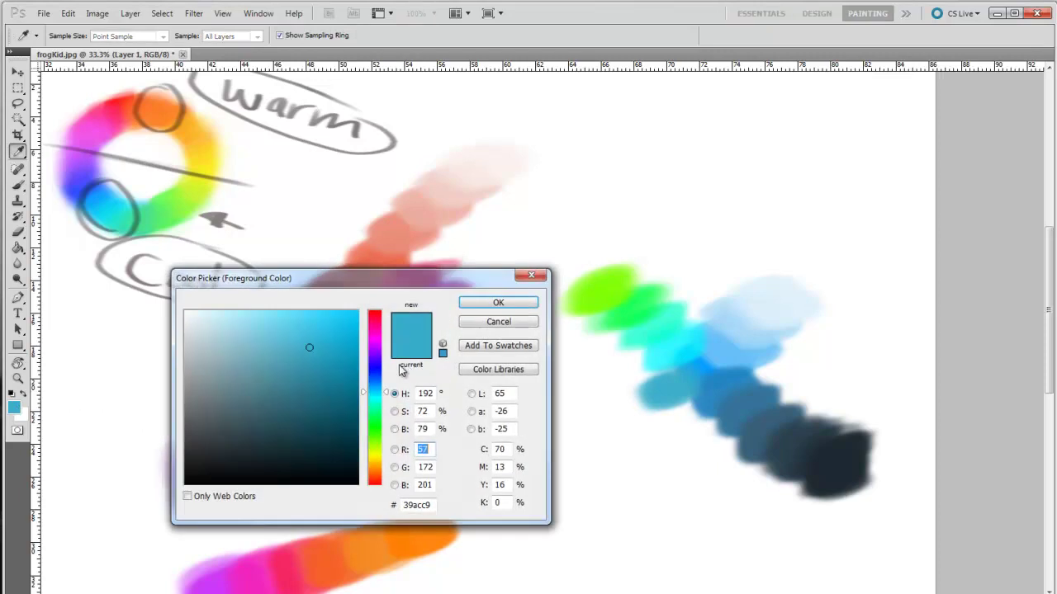
left_click_drag(379, 392, 377, 388)
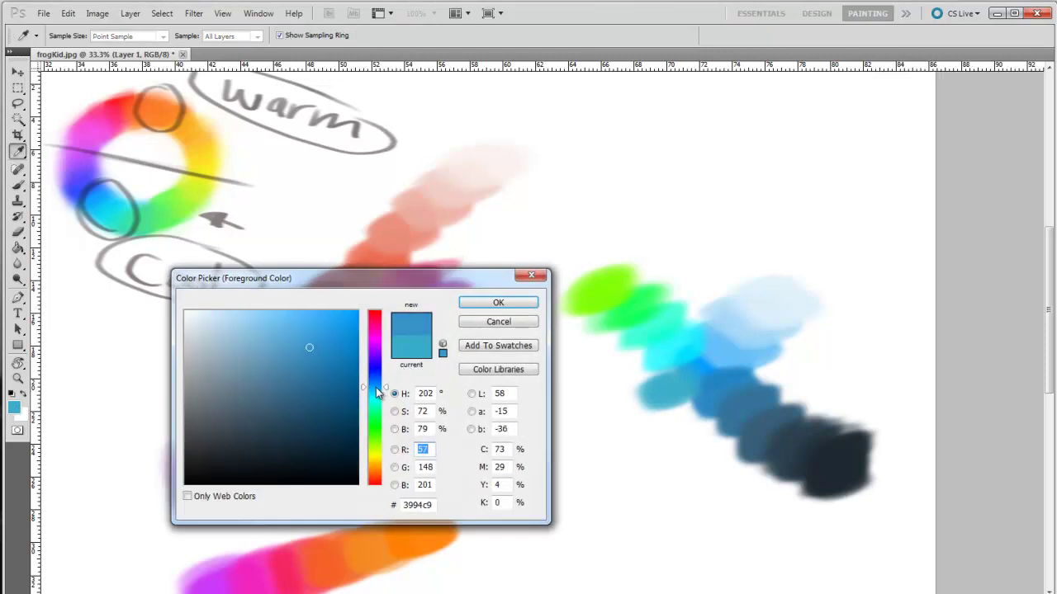
left_click(352, 327)
left_click(498, 303)
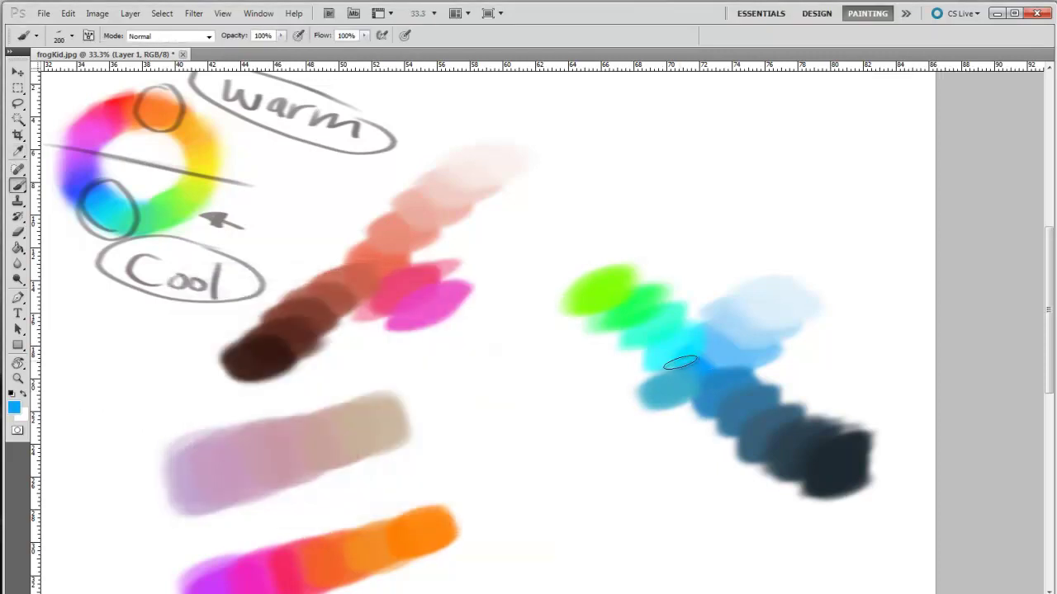
left_click_drag(695, 371, 690, 360)
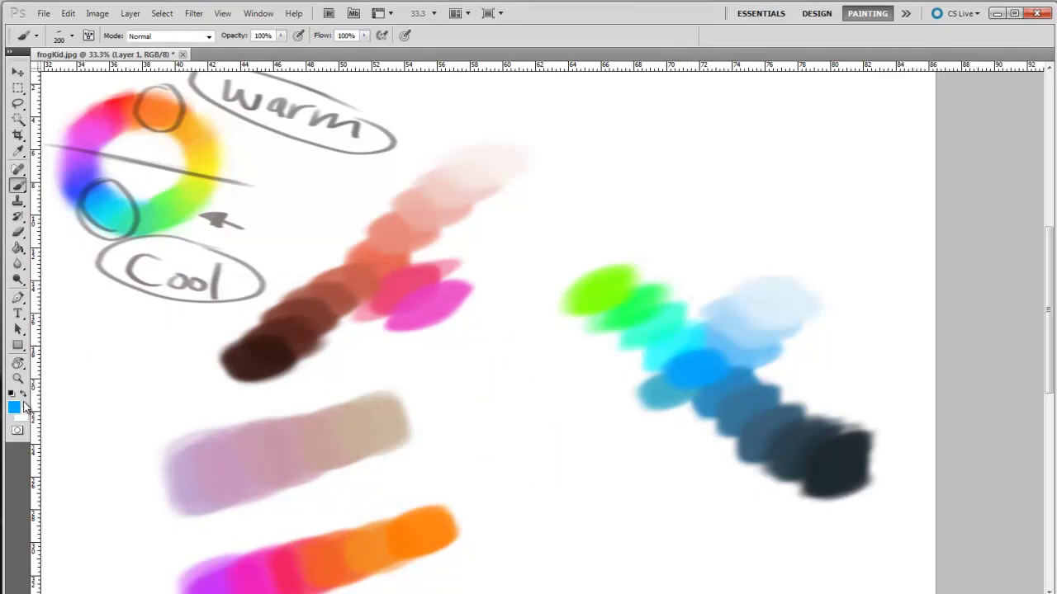
Step: Mix a muted teal #46aba7 and paint a patch overlapping the lower left of the blue-cyan swatch
left_click(13, 408)
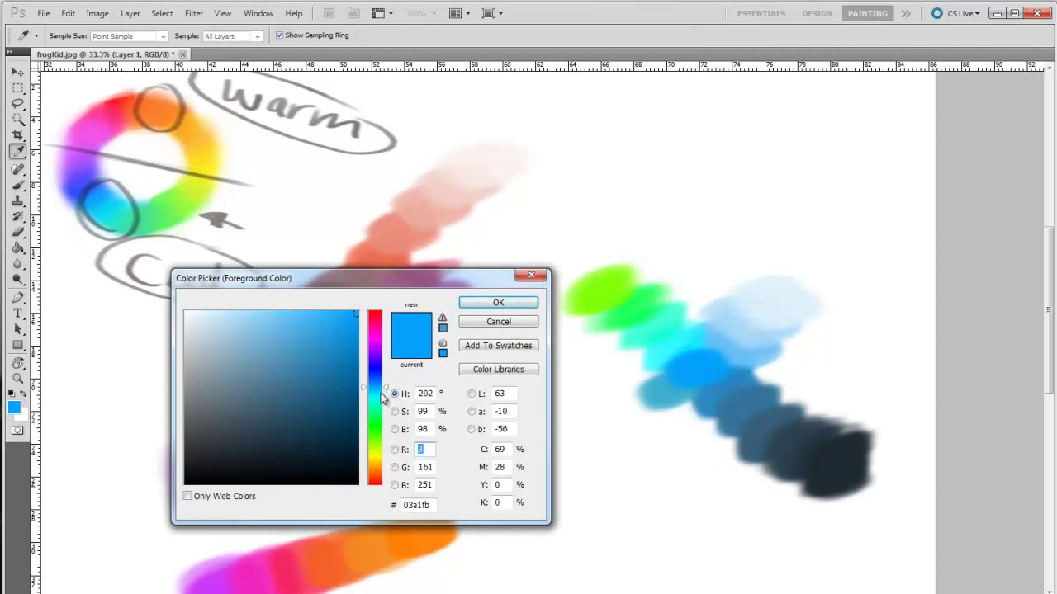
left_click_drag(382, 390, 384, 399)
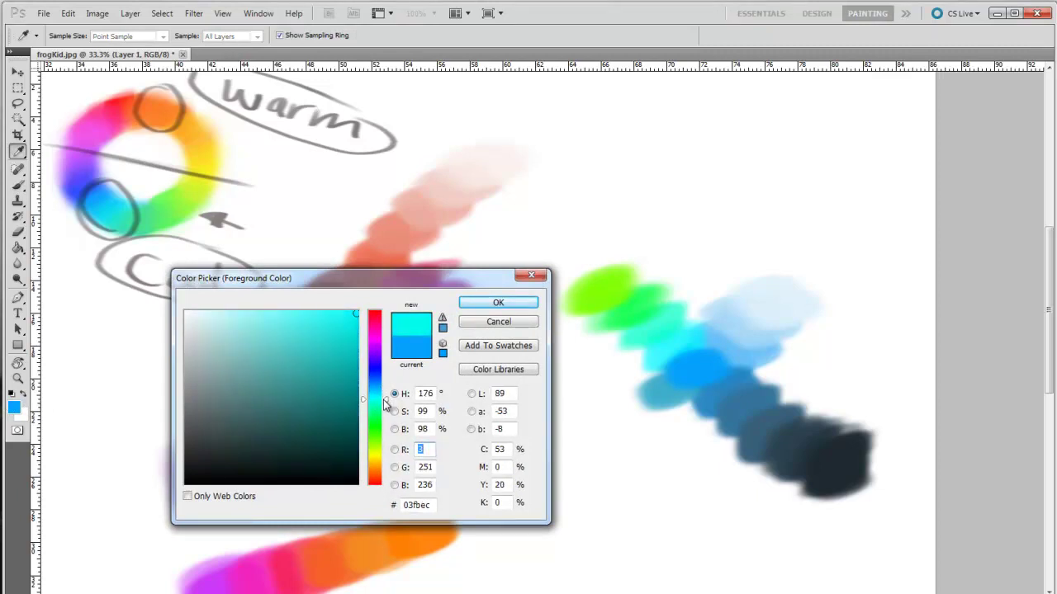
left_click(287, 368)
left_click(480, 302)
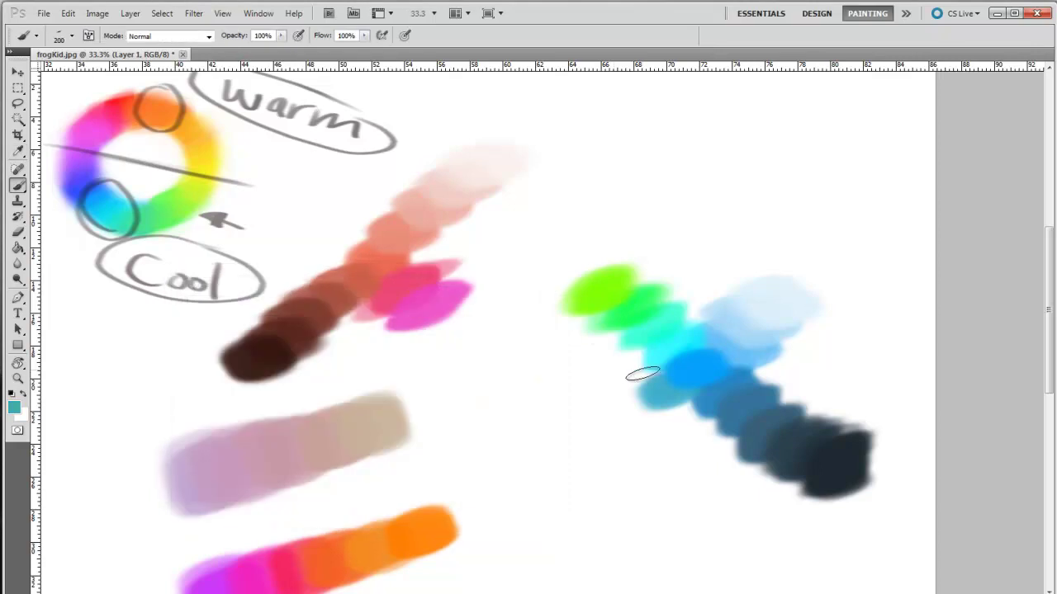
mouse_move(653, 419)
left_mouse_down()
mouse_move(637, 405)
mouse_move(629, 418)
left_mouse_up()
Step: Shift the colour to a darker muted green and paint a patch at the lower-left end of the teal swatch
left_click(14, 408)
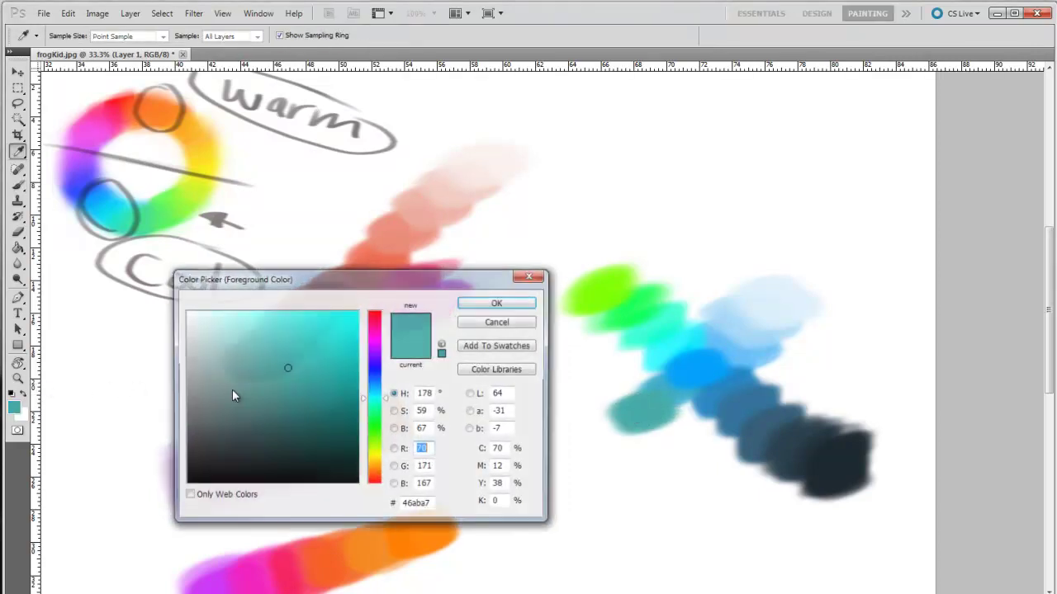
left_click(376, 417)
left_click(257, 400)
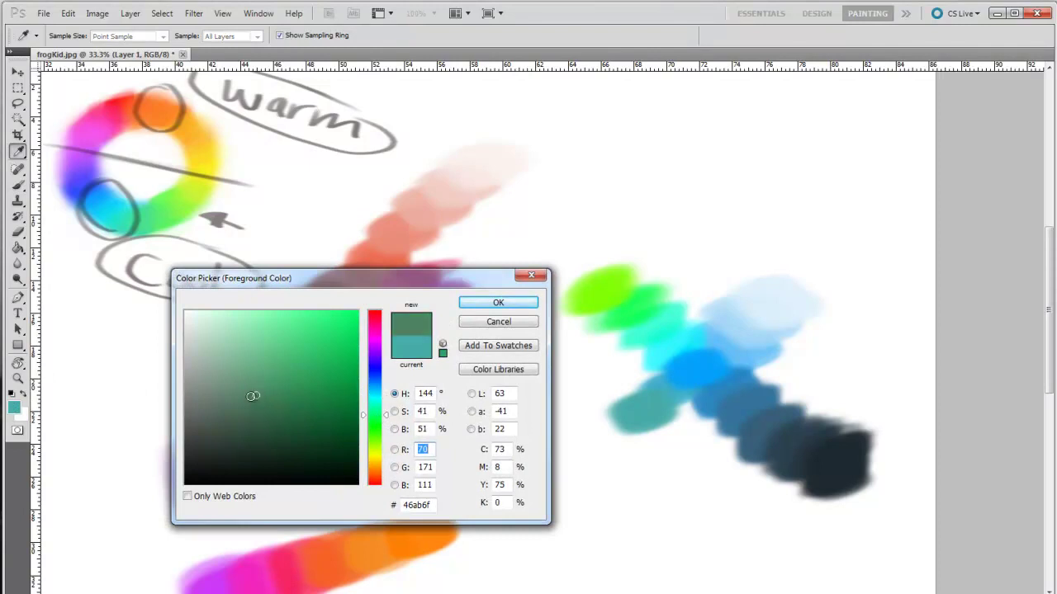
left_click(498, 303)
mouse_move(625, 438)
left_mouse_down()
mouse_move(603, 425)
mouse_move(623, 441)
left_mouse_up()
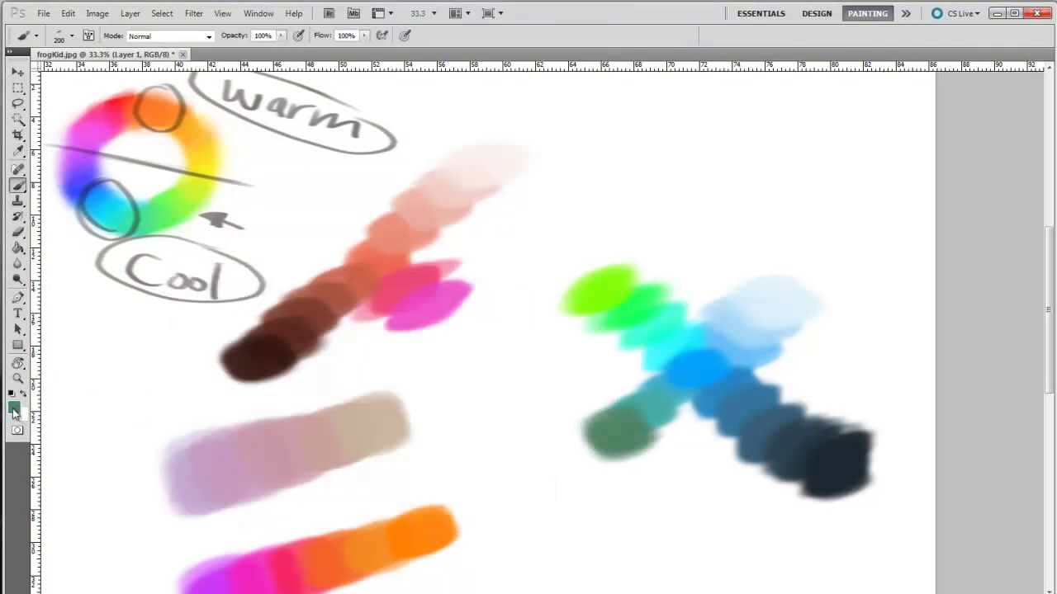
Step: Change the colour to a greyer green #4e6a4d and extend the muted trail with another patch down and left
left_click(14, 409)
left_click(374, 430)
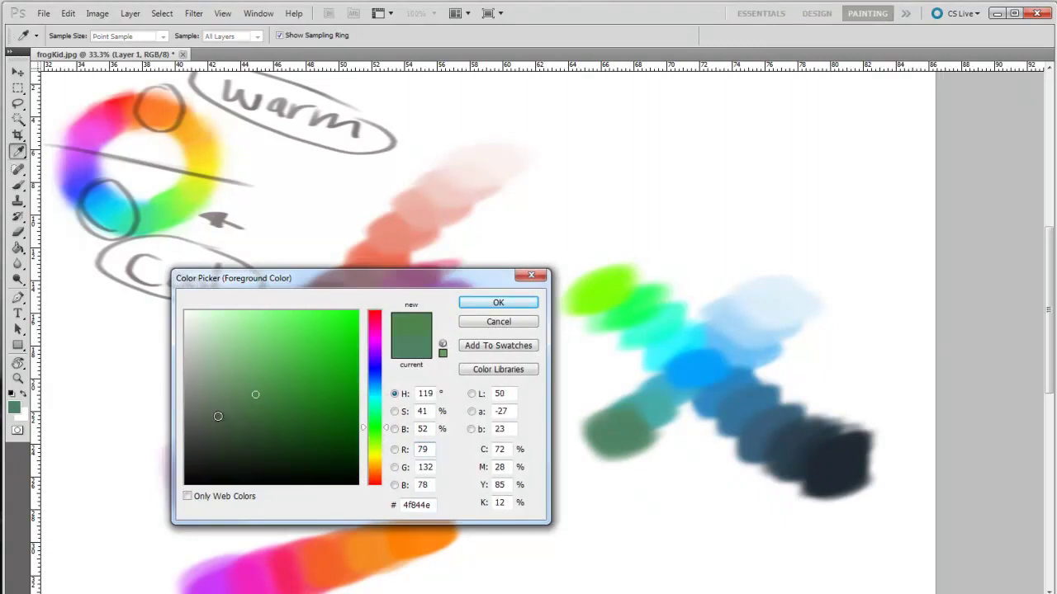
left_click(231, 412)
left_click(496, 303)
mouse_move(573, 438)
left_mouse_down()
mouse_move(609, 465)
mouse_move(577, 431)
mouse_move(584, 460)
mouse_move(562, 446)
mouse_move(570, 471)
left_mouse_up()
Step: Darken the colour to olive grey #4c5344 and paint a patch at the lower-left end of the muted green trail
left_click(16, 407)
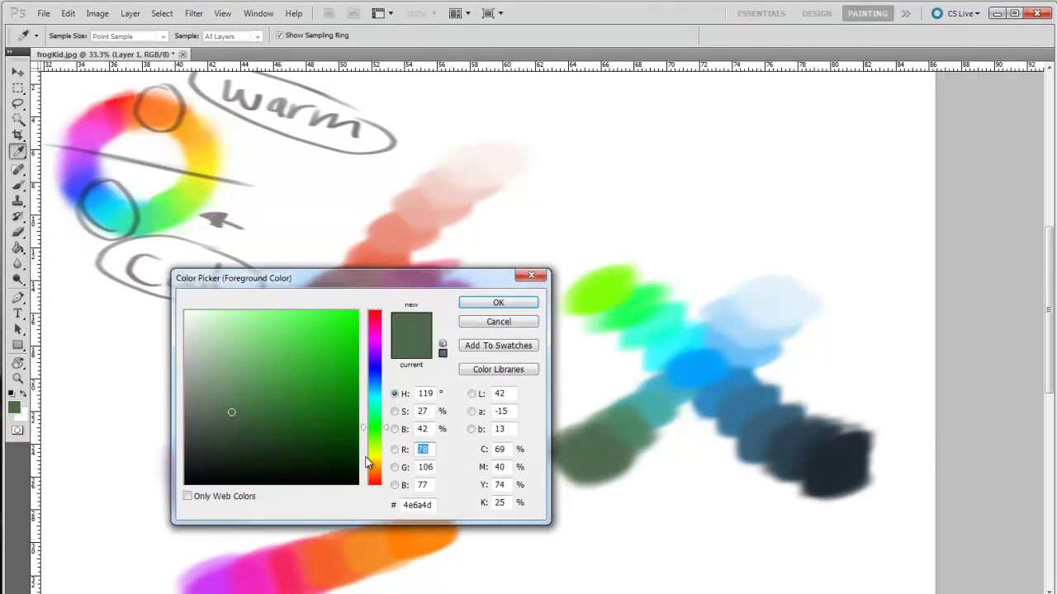
left_click(376, 443)
left_click(223, 419)
left_click_drag(223, 419, 217, 427)
left_click(499, 303)
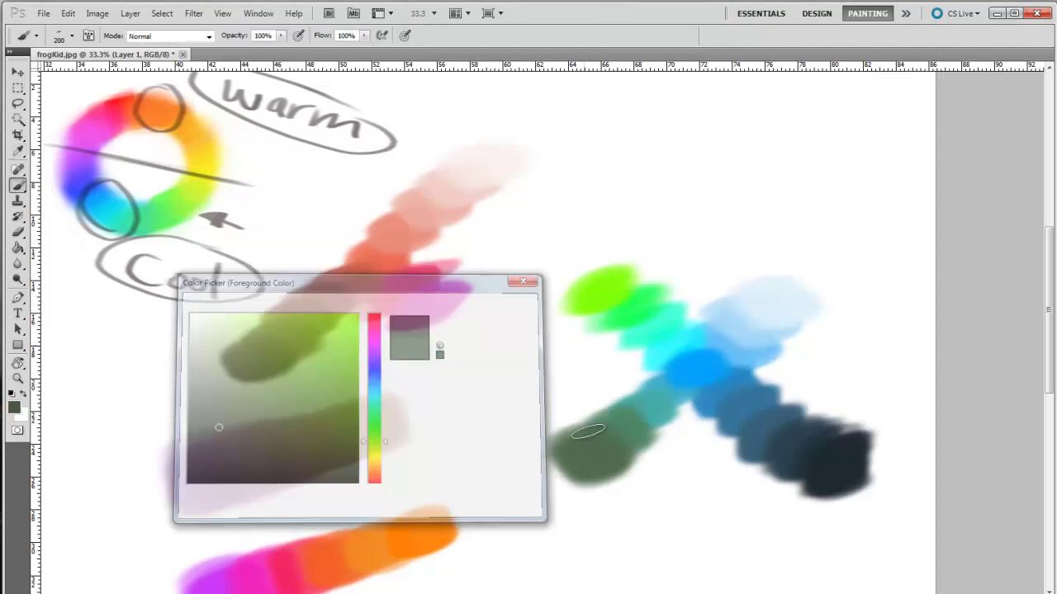
key("b")
mouse_move(566, 460)
left_mouse_down()
mouse_move(551, 486)
mouse_move(585, 498)
mouse_move(571, 486)
mouse_move(575, 499)
mouse_move(549, 496)
left_mouse_up()
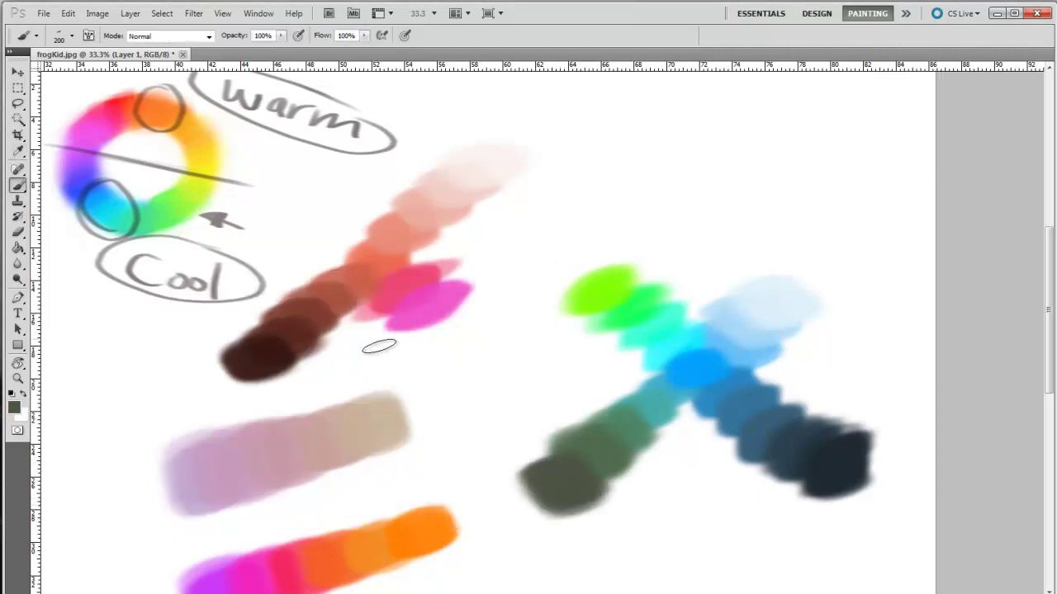
Step: Mix a greyed mauve #7c6767 and paint a separate patch in the blank area above the green and blue swatches
left_click(14, 408)
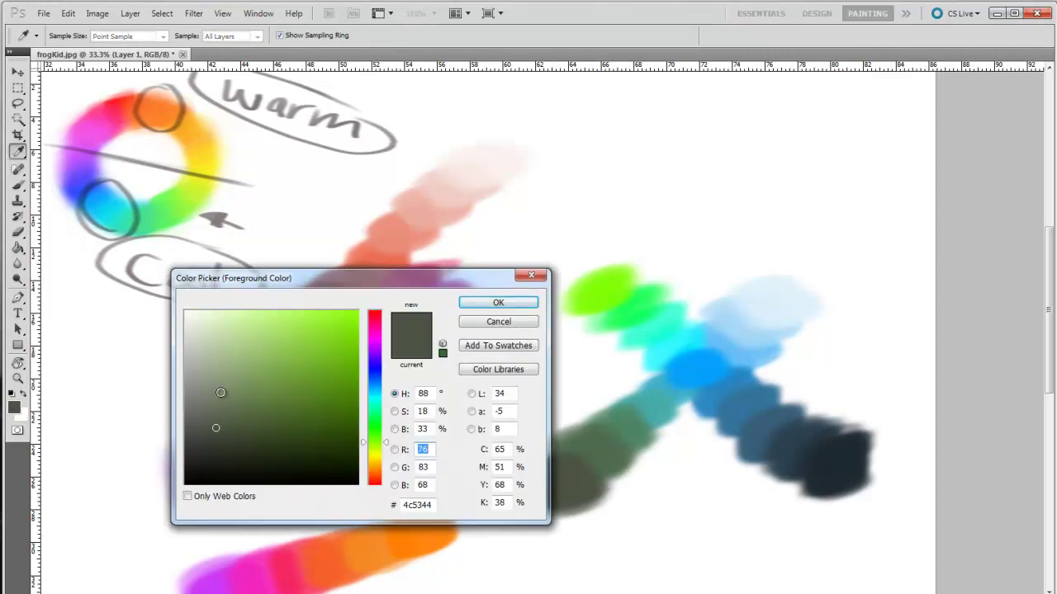
mouse_move(216, 407)
left_mouse_down()
mouse_move(225, 392)
mouse_move(193, 404)
mouse_move(232, 425)
mouse_move(199, 385)
mouse_move(217, 381)
mouse_move(223, 397)
left_mouse_up()
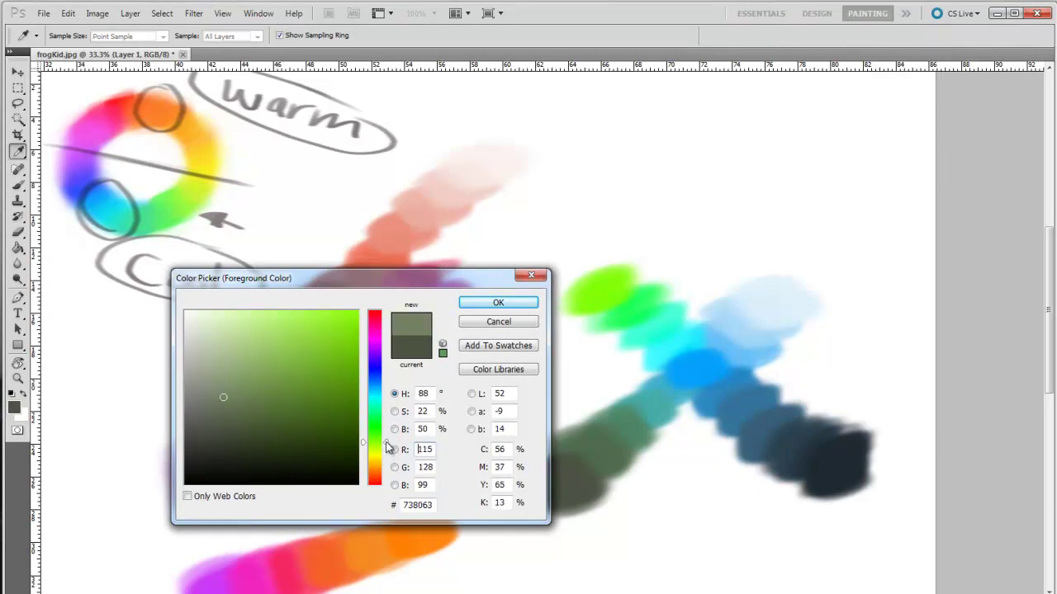
left_click_drag(388, 447, 385, 490)
left_click_drag(223, 401, 214, 398)
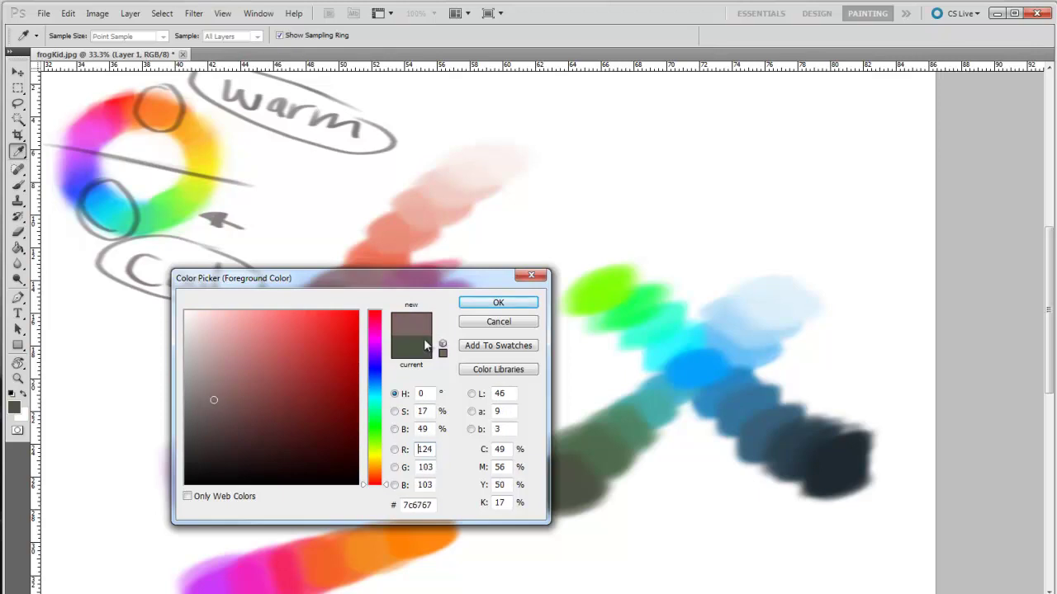
left_click(498, 302)
key("b")
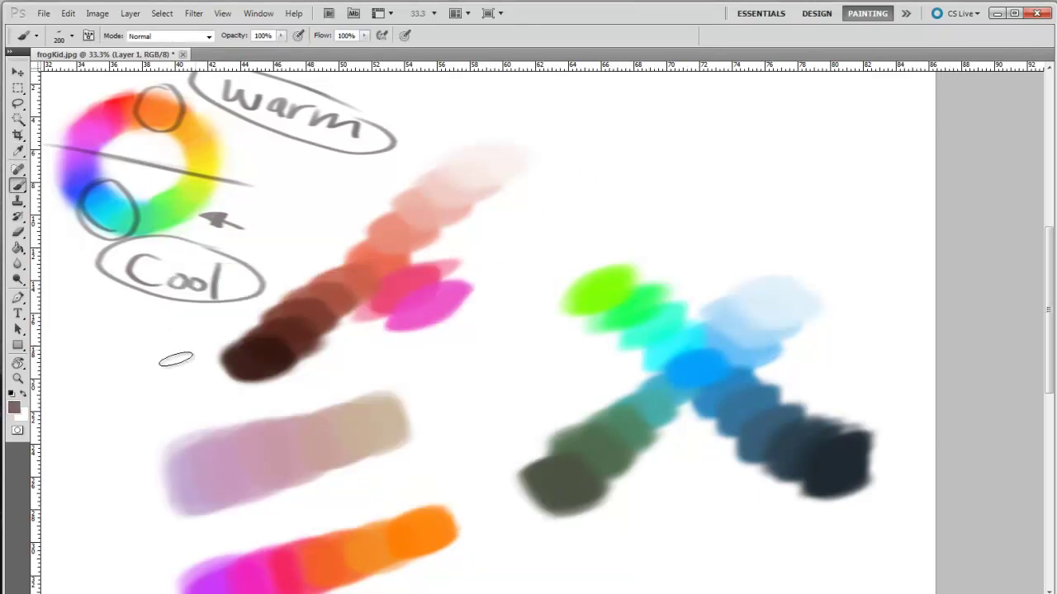
left_click_drag(611, 145, 606, 140)
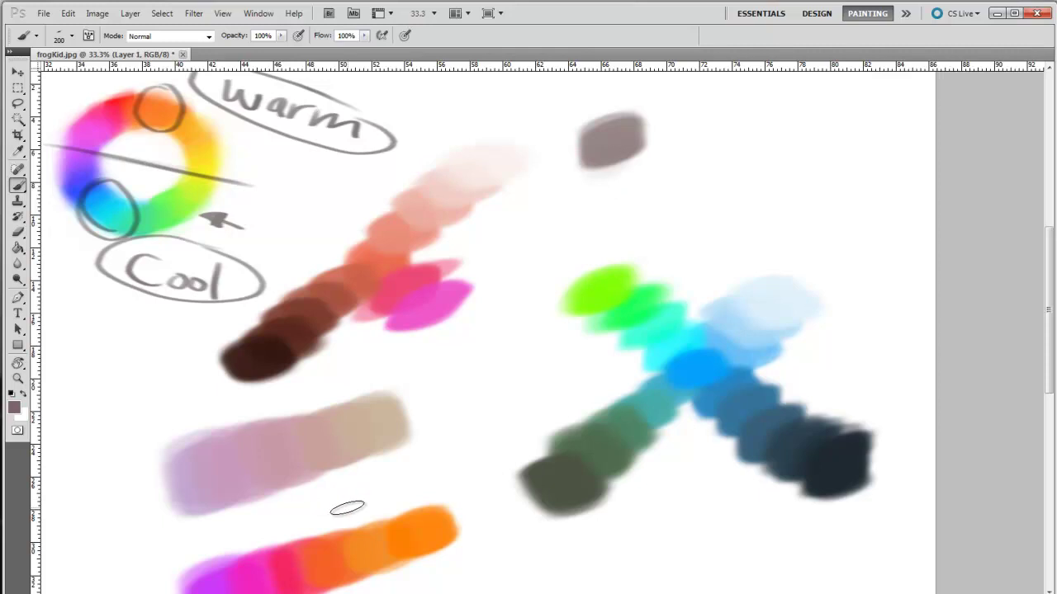
Step: Shift the hue to warm brown-grey #7c7067 and paint a patch overlapping the left side of the mauve patch
key("i")
left_click(15, 402)
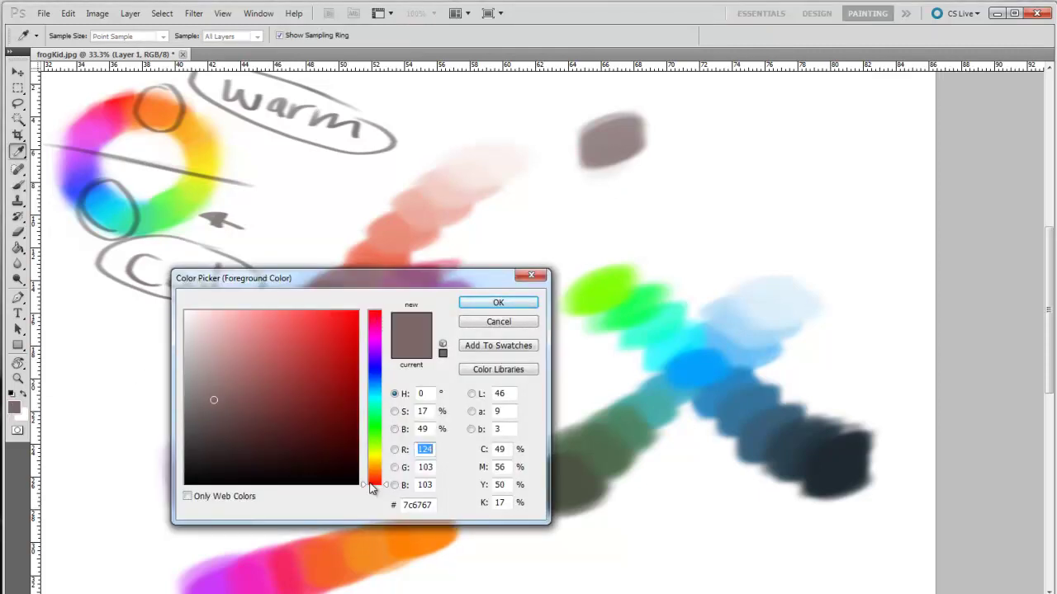
left_click_drag(381, 483, 377, 471)
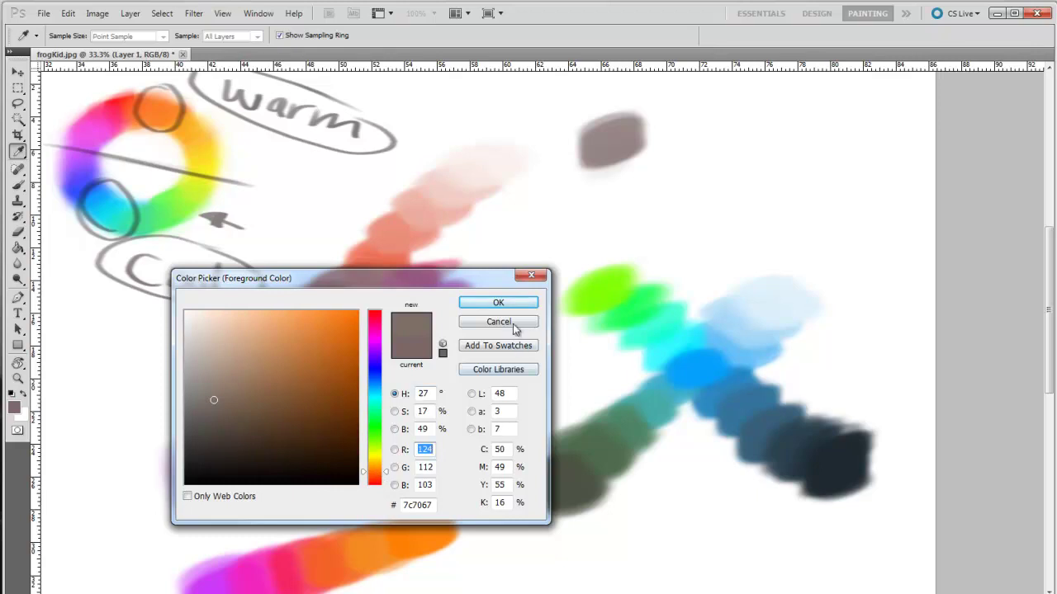
left_click(499, 302)
key("b")
mouse_move(583, 143)
left_mouse_down()
mouse_move(567, 149)
mouse_move(573, 165)
left_mouse_up()
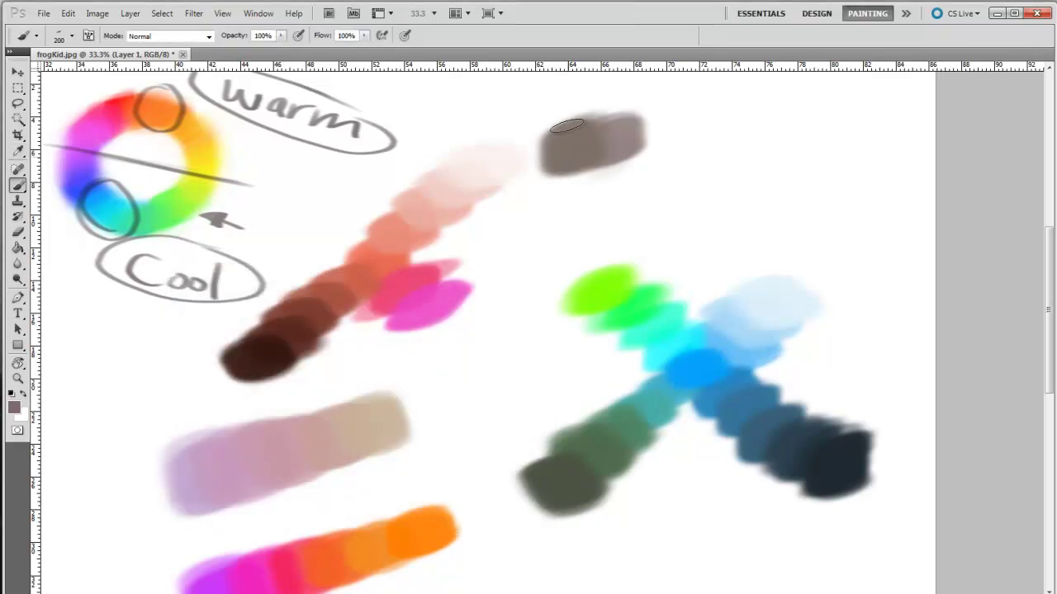
Step: Shift the hue to green-grey #717c67 and paint a patch overlapping the right side of the mauve patch
left_click(14, 409)
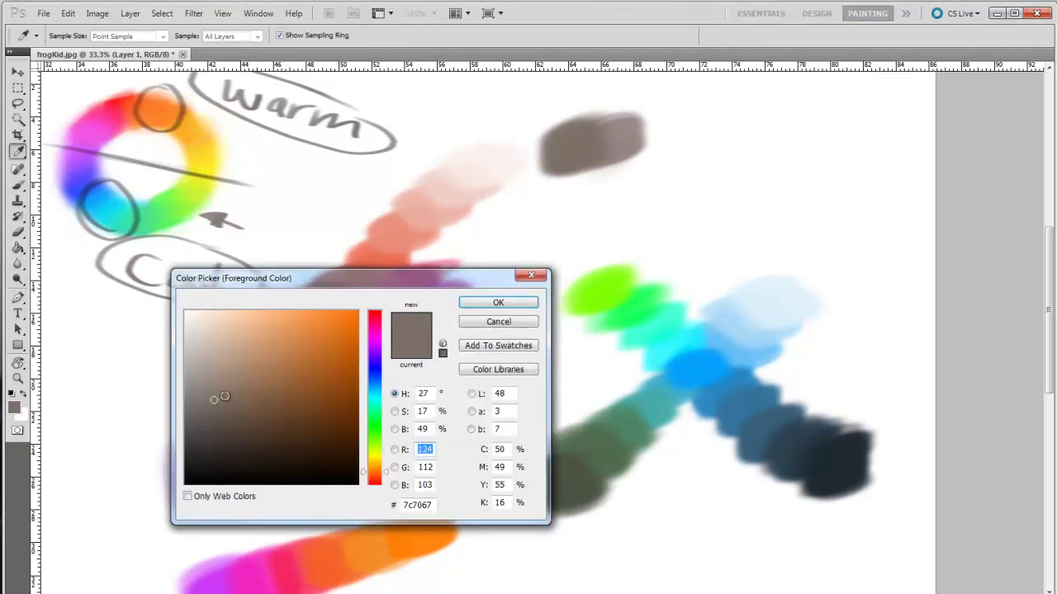
left_click_drag(376, 452, 379, 444)
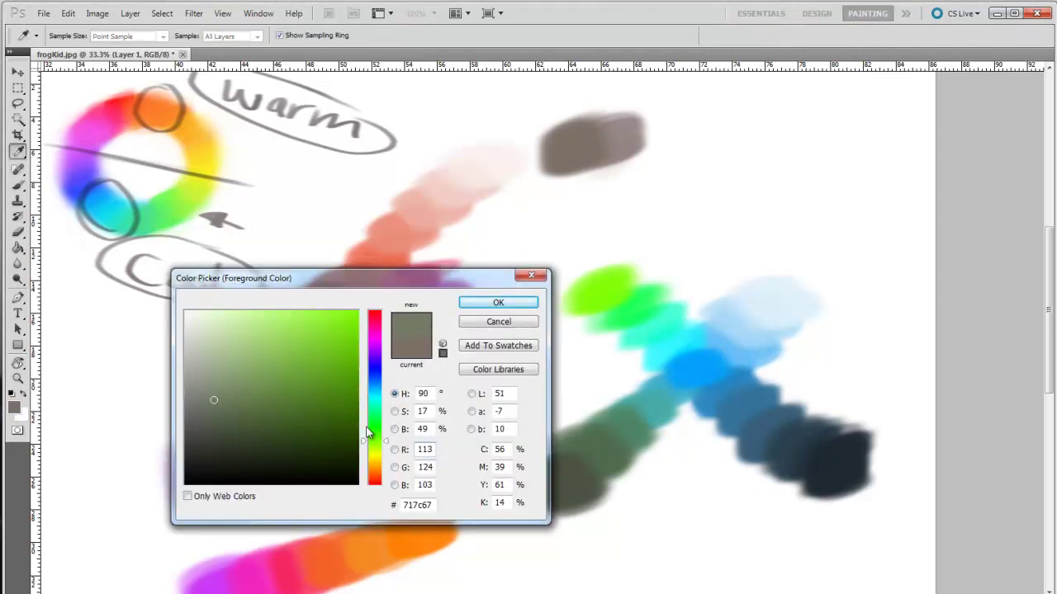
left_click(497, 302)
mouse_move(641, 123)
left_mouse_down()
mouse_move(652, 116)
mouse_move(660, 152)
mouse_move(649, 119)
mouse_move(664, 141)
mouse_move(649, 148)
left_mouse_up()
Step: Shift the hue to teal-grey #677c76 and extend the grey strip with a patch right of the green-grey one
left_click(15, 407)
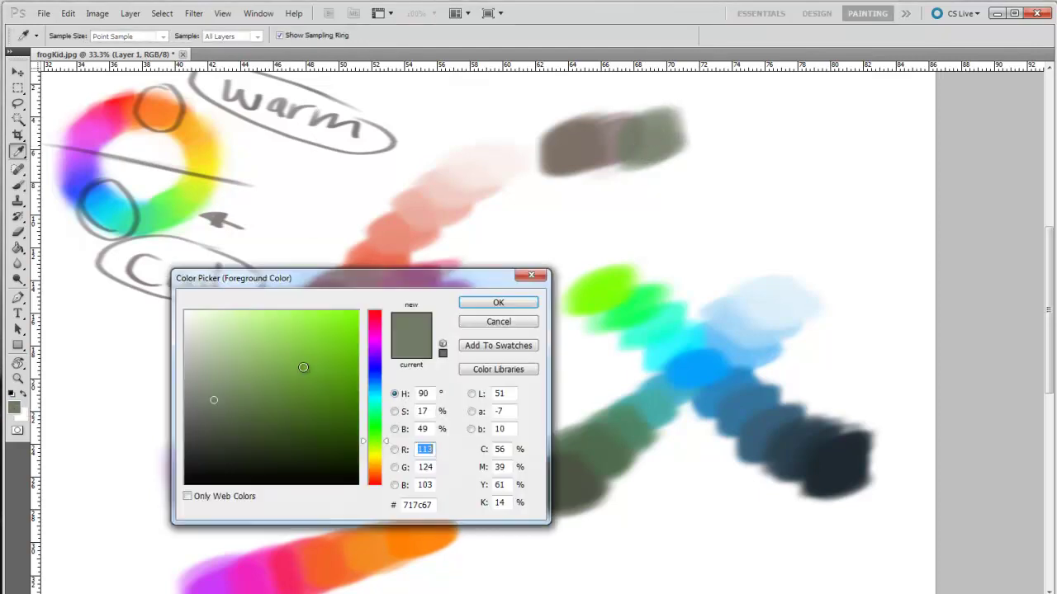
left_click(374, 406)
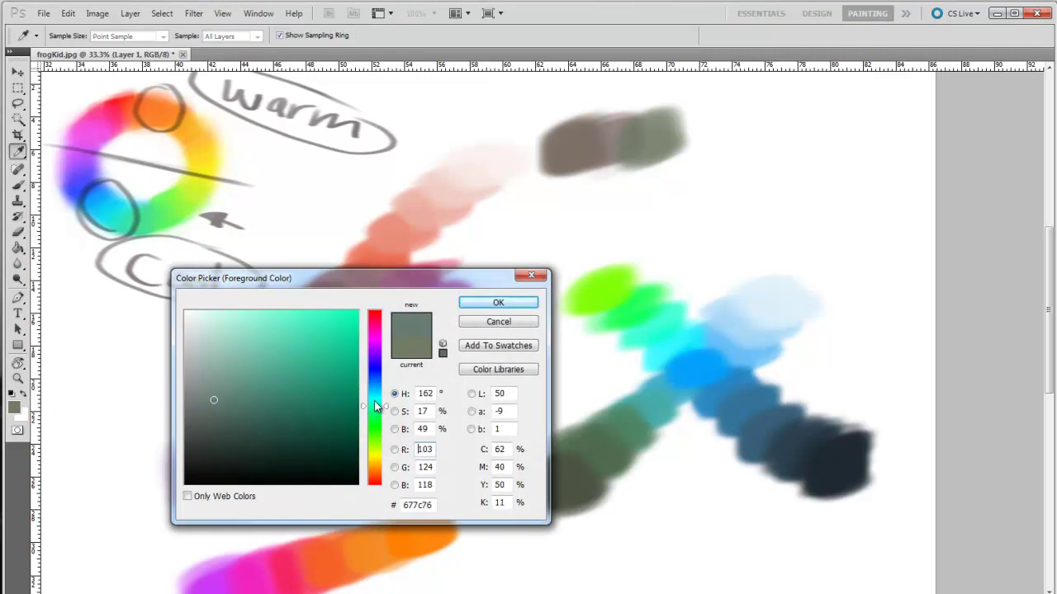
left_click(499, 302)
mouse_move(699, 151)
left_mouse_down()
mouse_move(684, 148)
mouse_move(685, 112)
mouse_move(693, 132)
mouse_move(690, 120)
mouse_move(642, 138)
left_mouse_up()
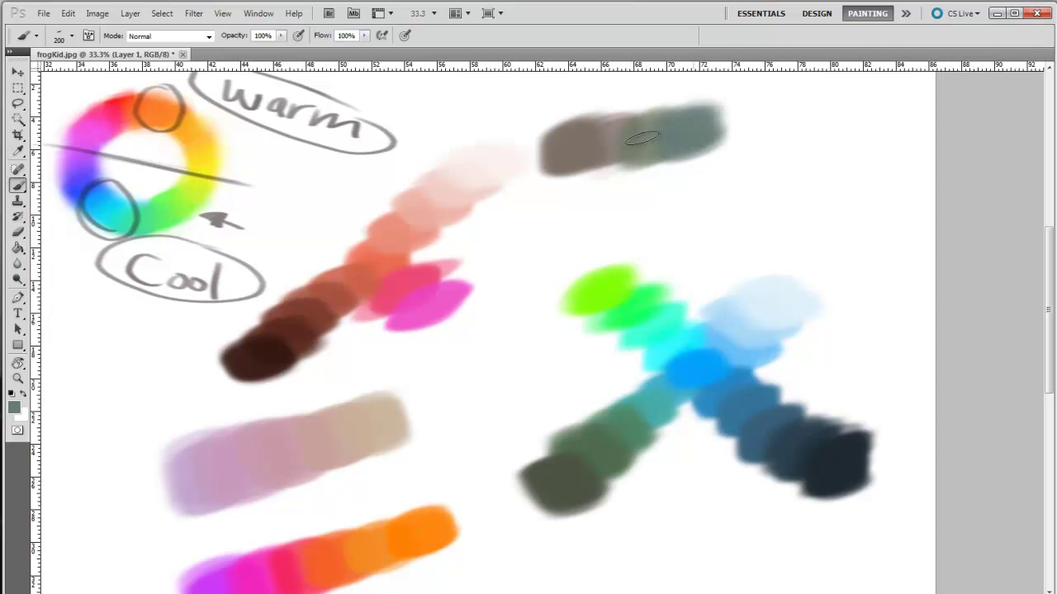
Step: Shift the hue to blue-grey #67777c and paint the next patch at the right end of the grey strip
left_click(15, 406)
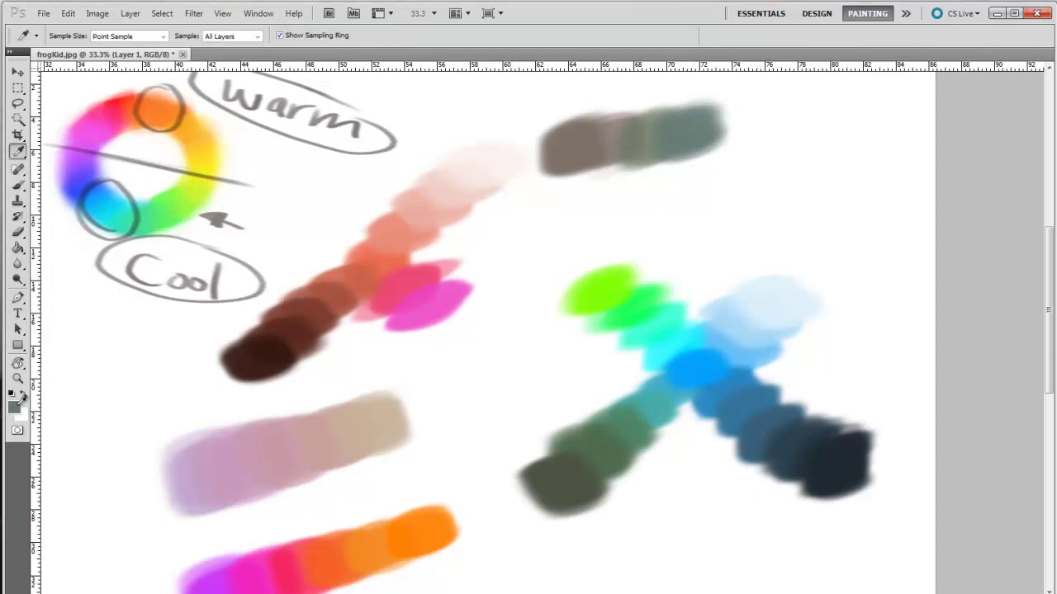
left_click_drag(374, 397, 379, 392)
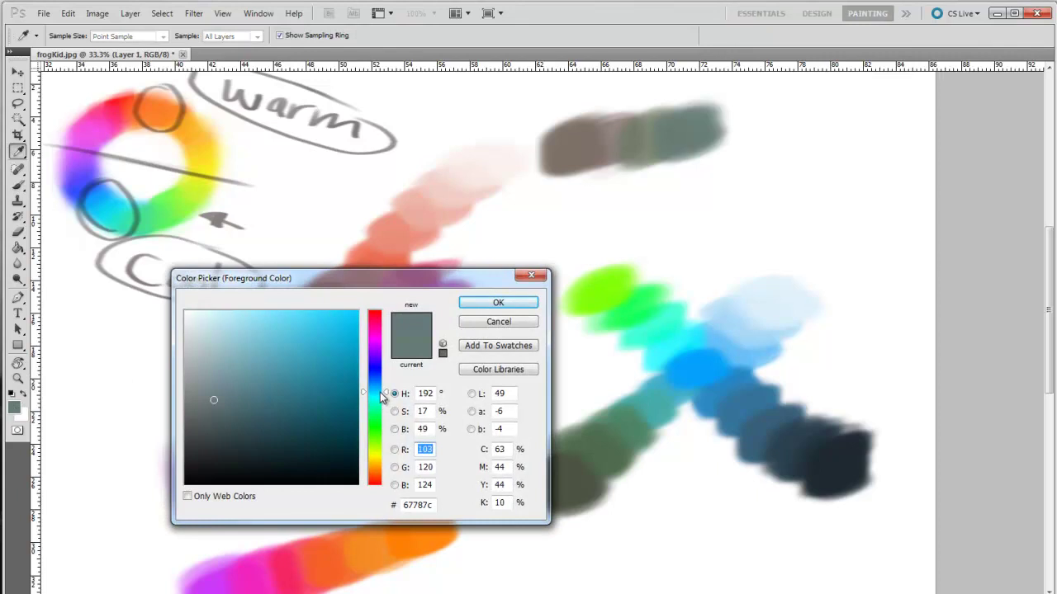
left_click(498, 302)
mouse_move(701, 147)
left_mouse_down()
mouse_move(726, 144)
mouse_move(729, 125)
mouse_move(728, 146)
mouse_move(737, 116)
mouse_move(747, 136)
mouse_move(738, 102)
mouse_move(747, 122)
left_mouse_up()
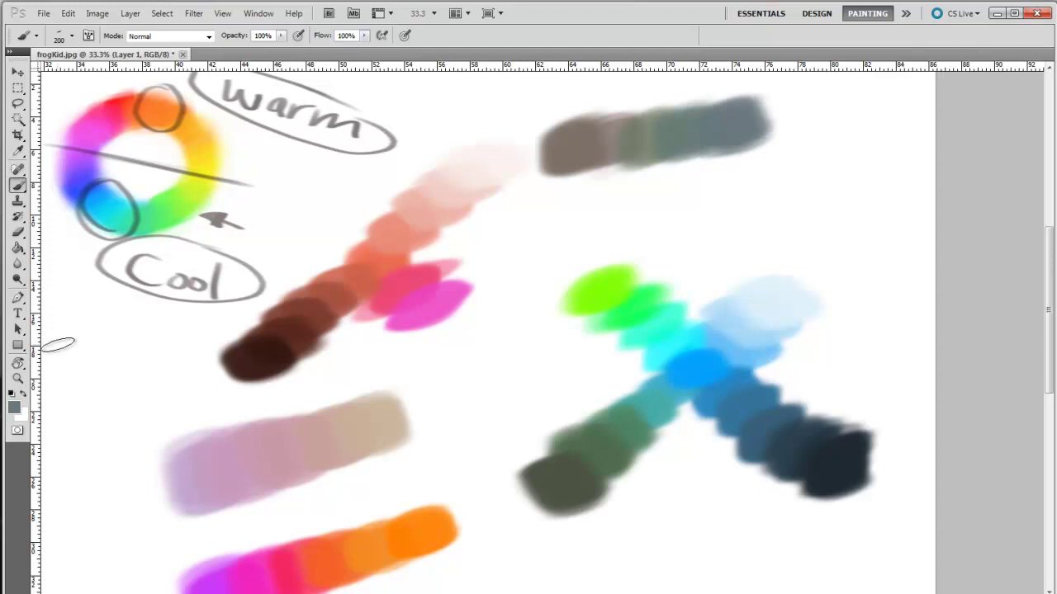
Step: Shift the hue to violet-grey #68677c and extend the strip with a patch right of the blue-grey one
key("i")
left_click(18, 403)
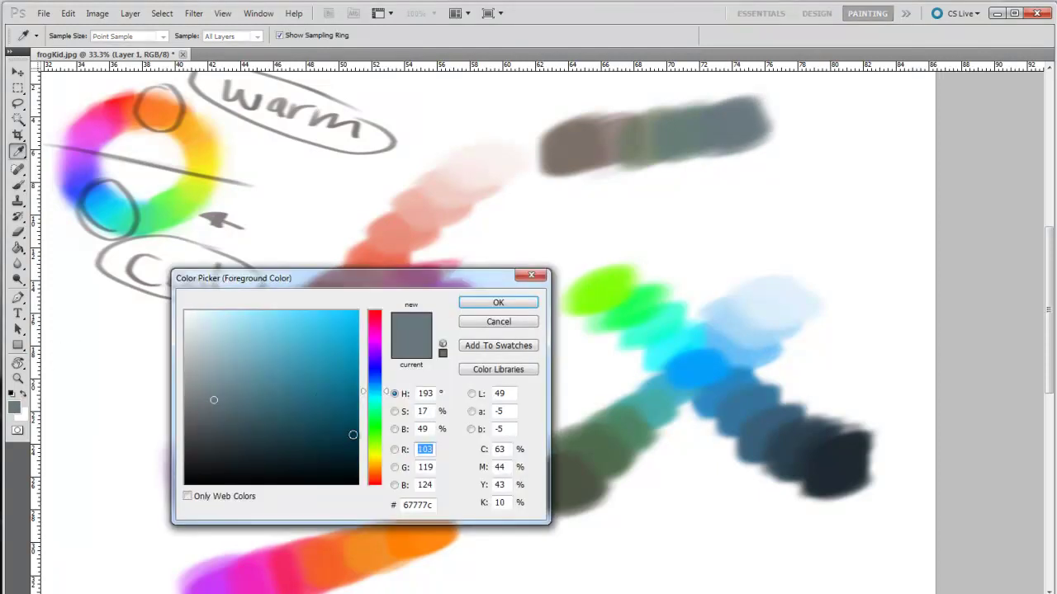
left_click(385, 369)
left_click(497, 303)
key("b")
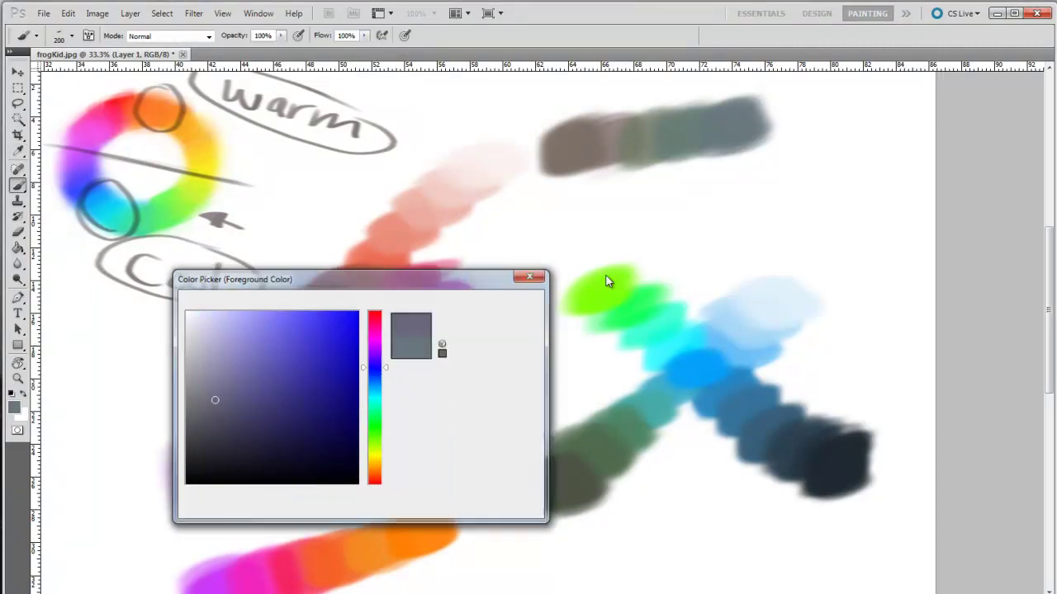
mouse_move(760, 107)
left_mouse_down()
mouse_move(784, 115)
mouse_move(788, 137)
mouse_move(776, 104)
mouse_move(788, 140)
mouse_move(813, 133)
mouse_move(782, 106)
mouse_move(801, 124)
left_mouse_up()
Step: Shift the hue to purple-grey #79677c and paint a patch overlapping the right end of the violet-grey one
left_click(17, 408)
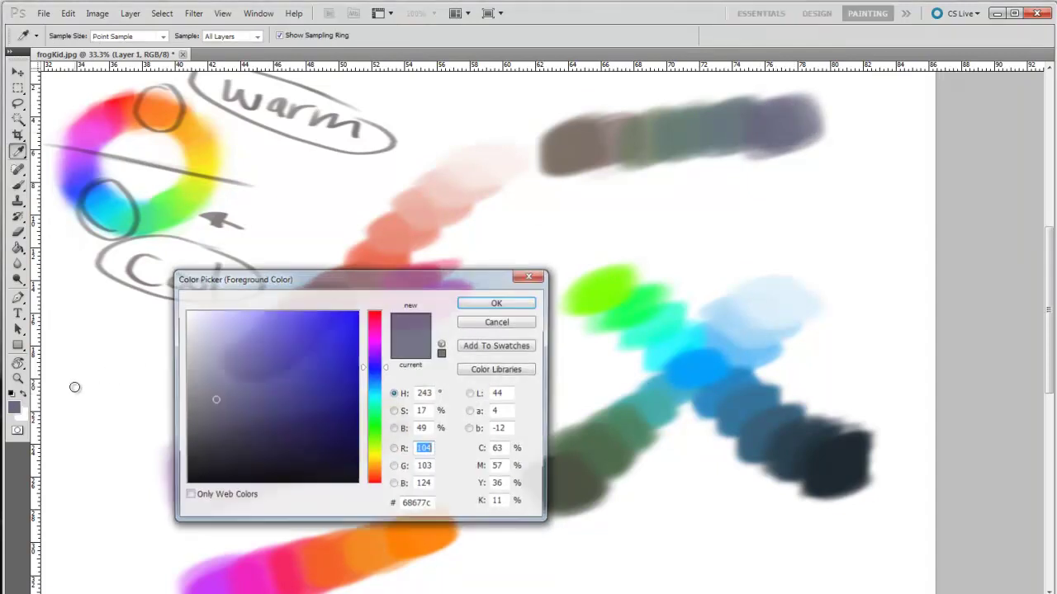
left_click_drag(380, 355, 380, 343)
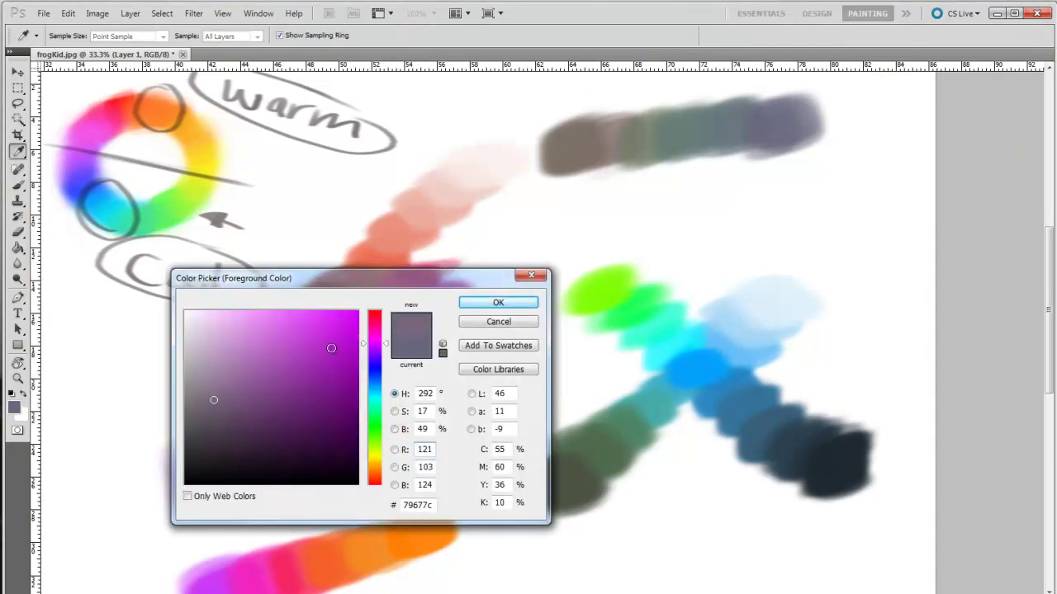
left_click(498, 302)
mouse_move(825, 124)
left_mouse_down()
mouse_move(825, 97)
mouse_move(835, 133)
mouse_move(811, 141)
mouse_move(832, 124)
left_mouse_up()
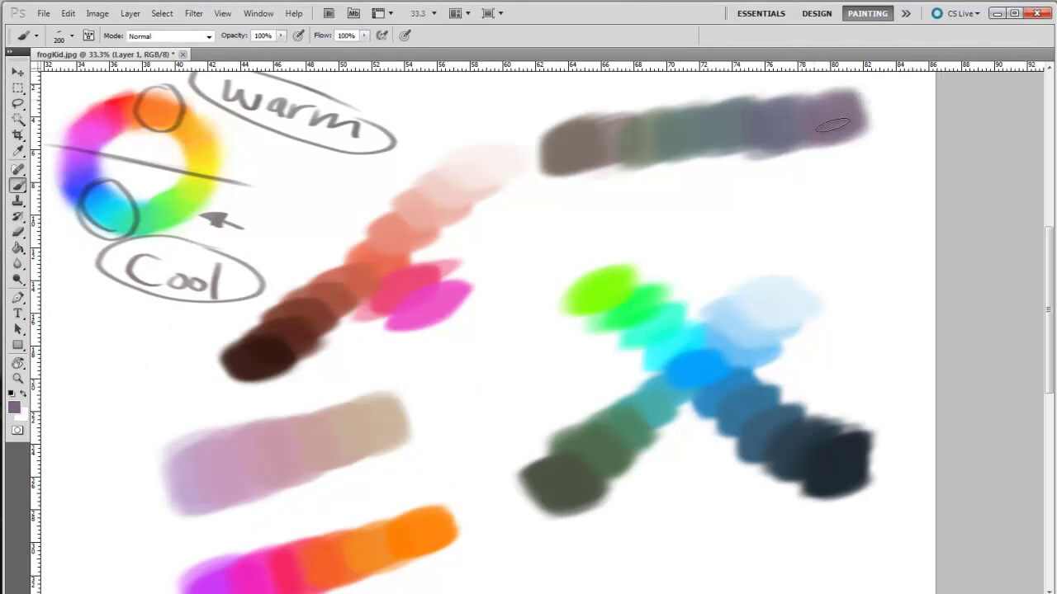
Step: Shift the hue to rose-grey #7c676e and finish the grey strip with a patch at its right end
left_click(15, 407)
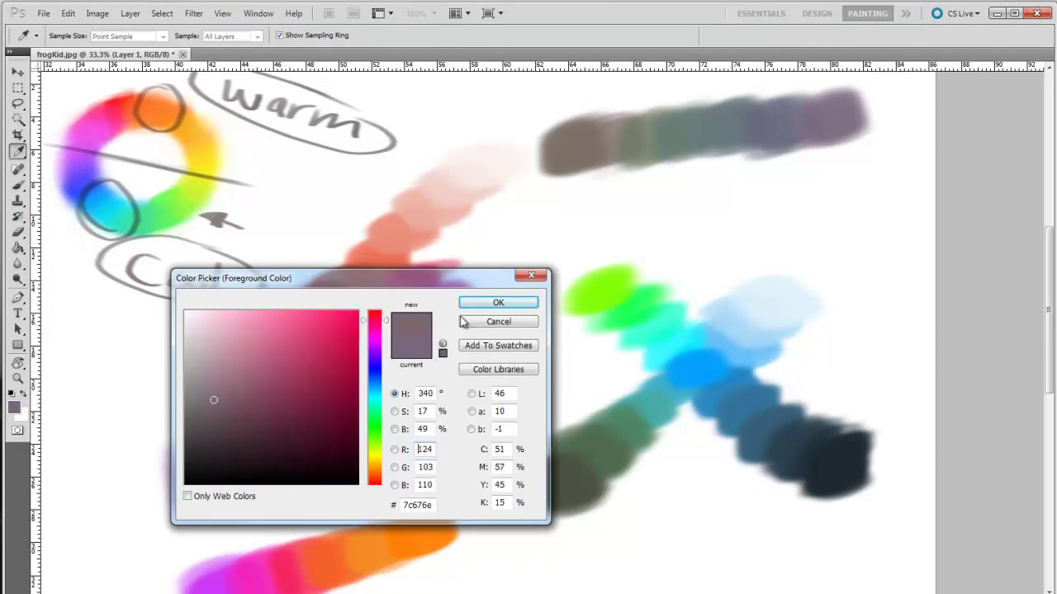
left_click(498, 302)
mouse_move(869, 132)
left_mouse_down()
mouse_move(867, 100)
mouse_move(877, 132)
mouse_move(871, 96)
mouse_move(880, 127)
mouse_move(870, 91)
mouse_move(876, 122)
left_mouse_up()
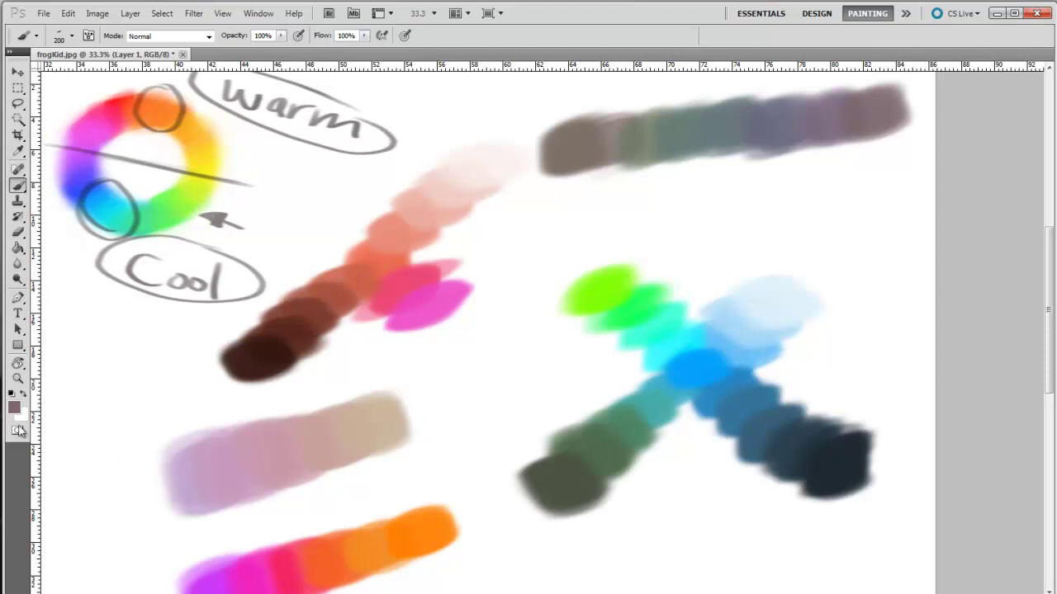
Step: Examine the frog-kid portrait's face and skin colours in relation to the painted warm and cool swatches
left_click(18, 379)
left_click(268, 417)
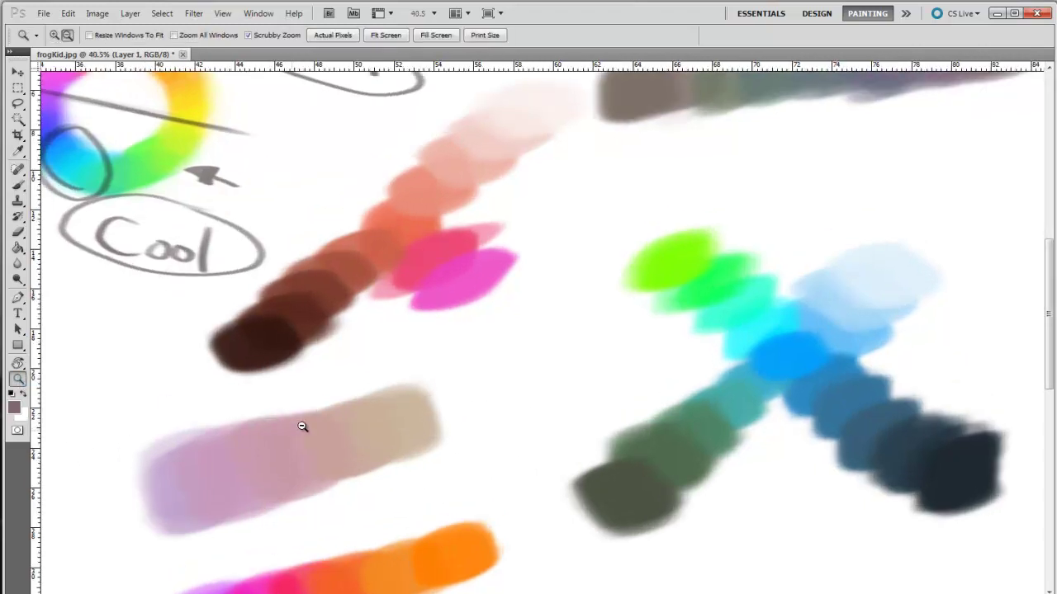
left_click(278, 437, "alt")
left_click(256, 449)
left_click(272, 444, "alt")
left_click(277, 442, "alt")
left_click(488, 394, "alt")
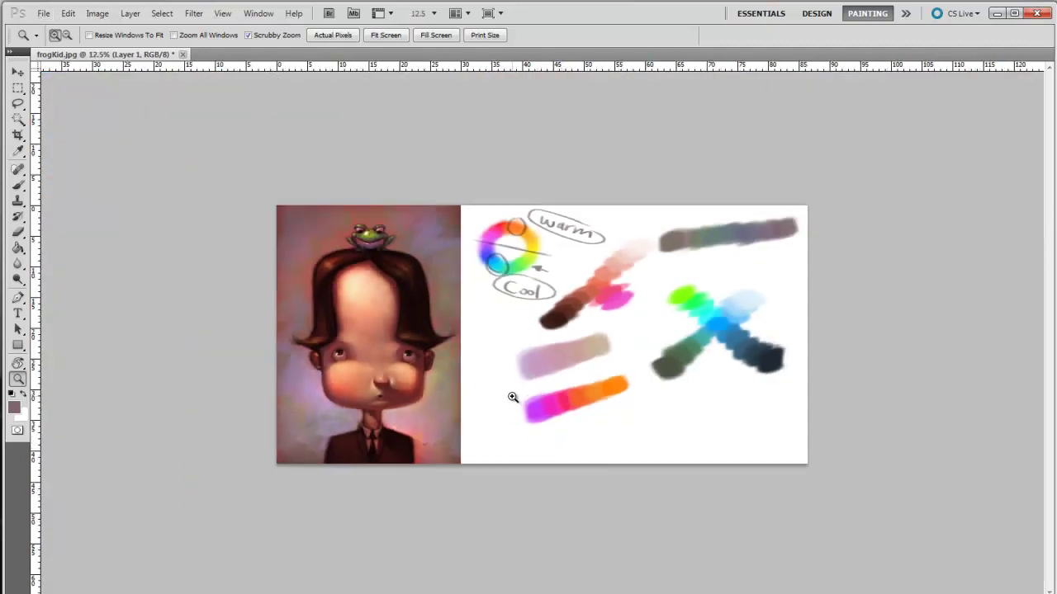
left_click(513, 403)
left_click(513, 402)
left_click(512, 436)
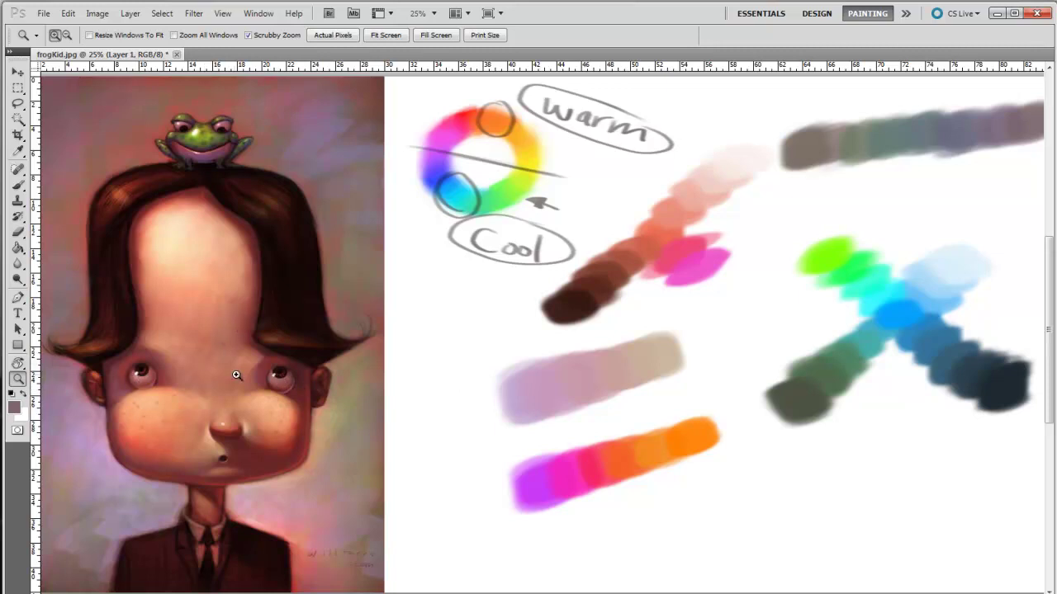
left_click(213, 409)
left_click(216, 419)
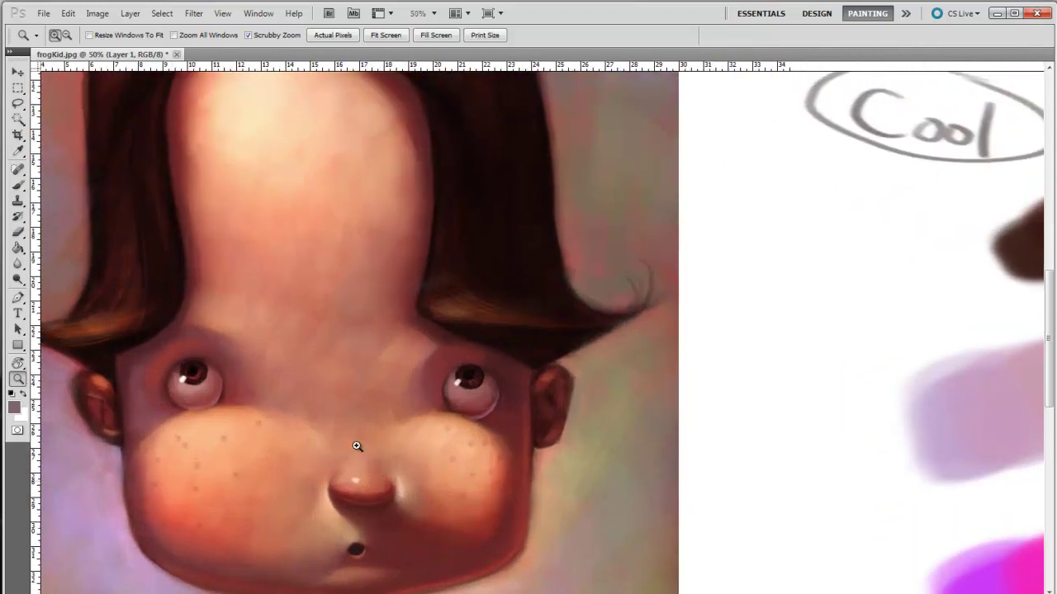
left_click(406, 454, "alt")
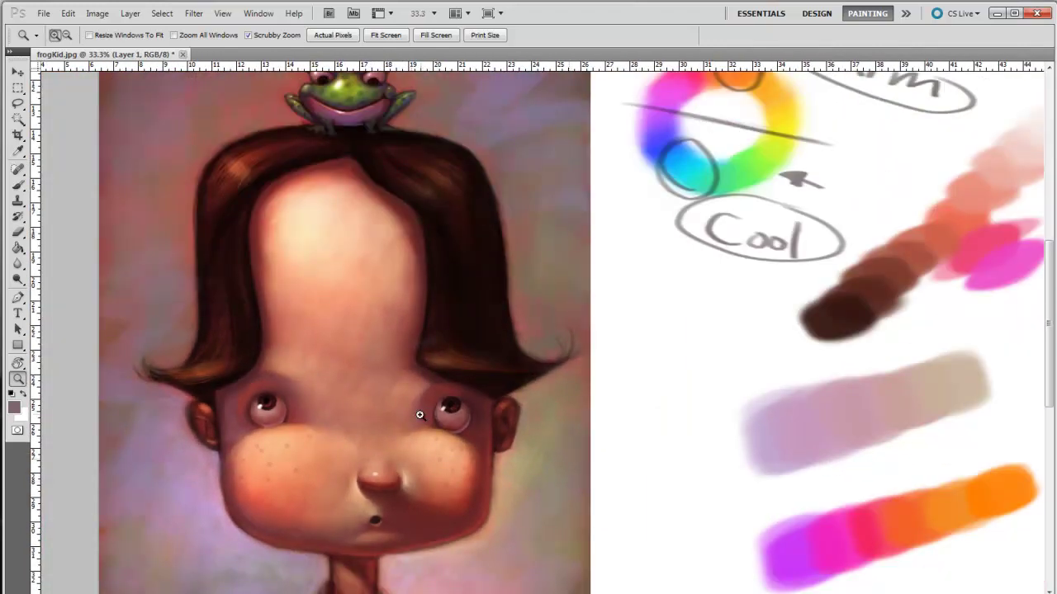
Step: Sample a skin tone from the portrait's lower forehead and dab a small patch beside it, below the colour wheel, with a 125 brush
key("b")
left_click(390, 346, "alt")
key("bracketleft")
key("bracketleft")
key("bracketleft")
left_click(641, 281)
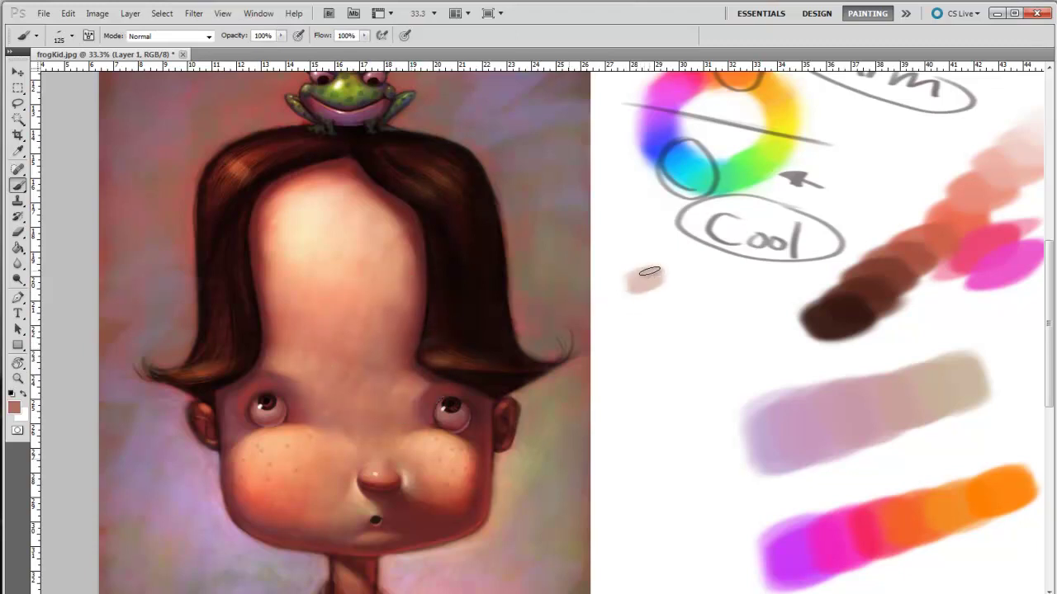
left_click(640, 284)
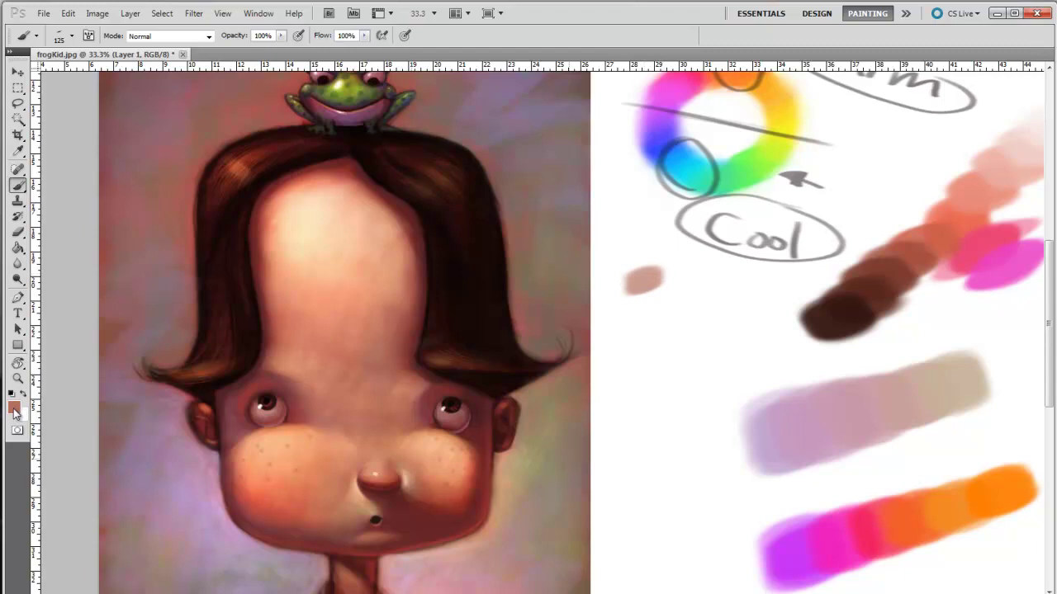
Step: Set the foreground colour to a saturated orange-red #f05526 for the brush
left_click(14, 408)
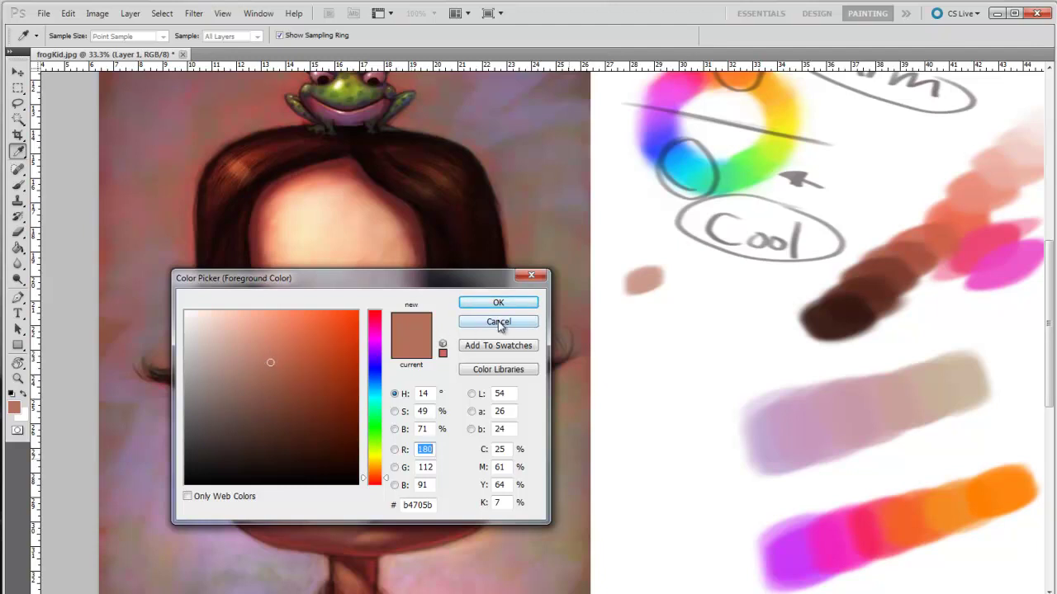
left_click(333, 317)
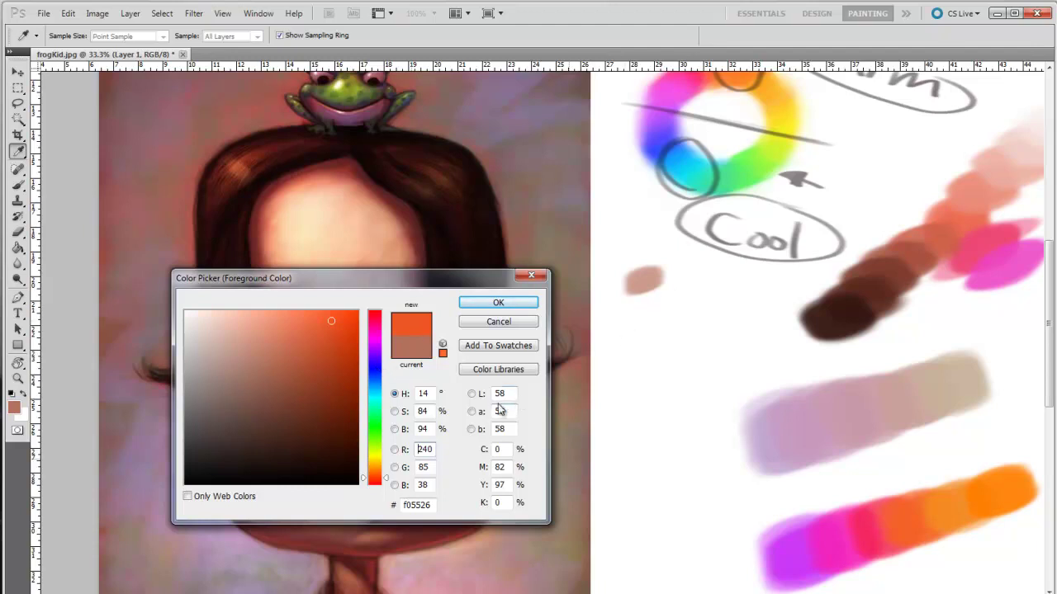
left_click(495, 300)
key("b")
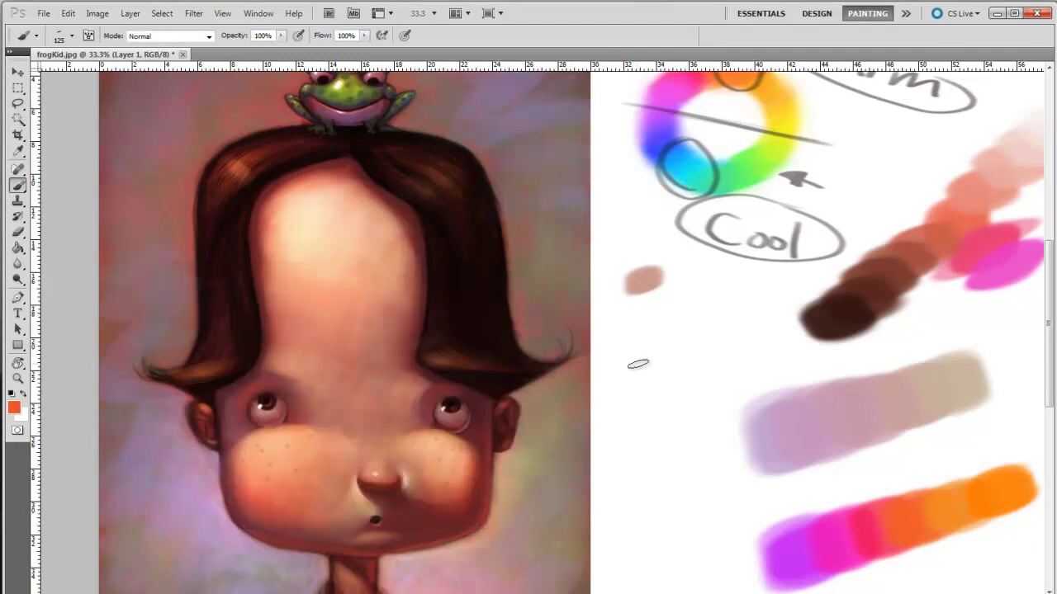
Step: Try painting the saturated orange-red over the portrait's left cheek with a 175 brush, and undo the stroke
key("bracketright")
left_click_drag(248, 460, 269, 483)
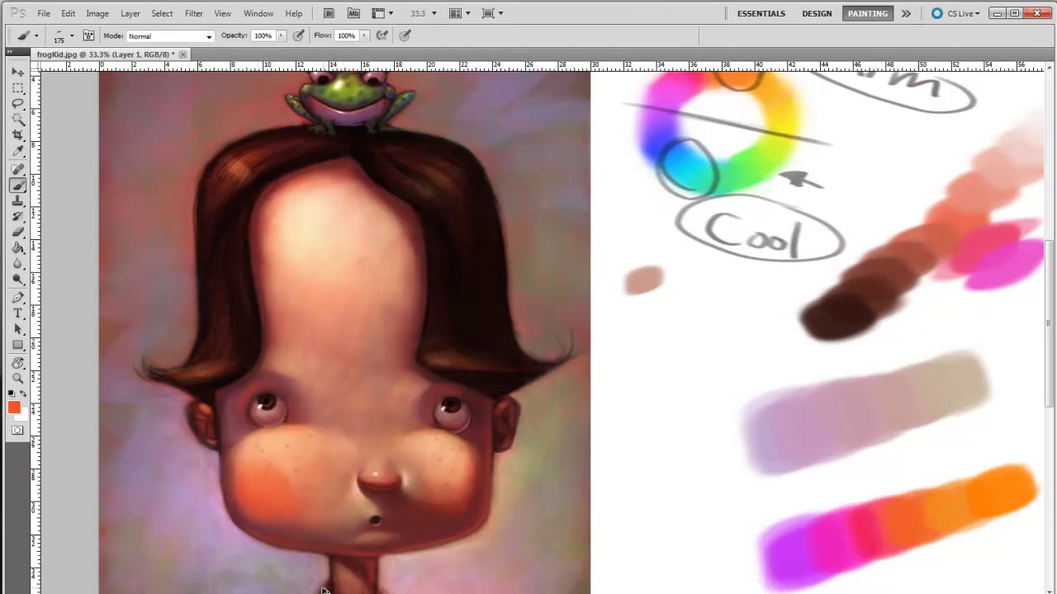
key("ctrl+z")
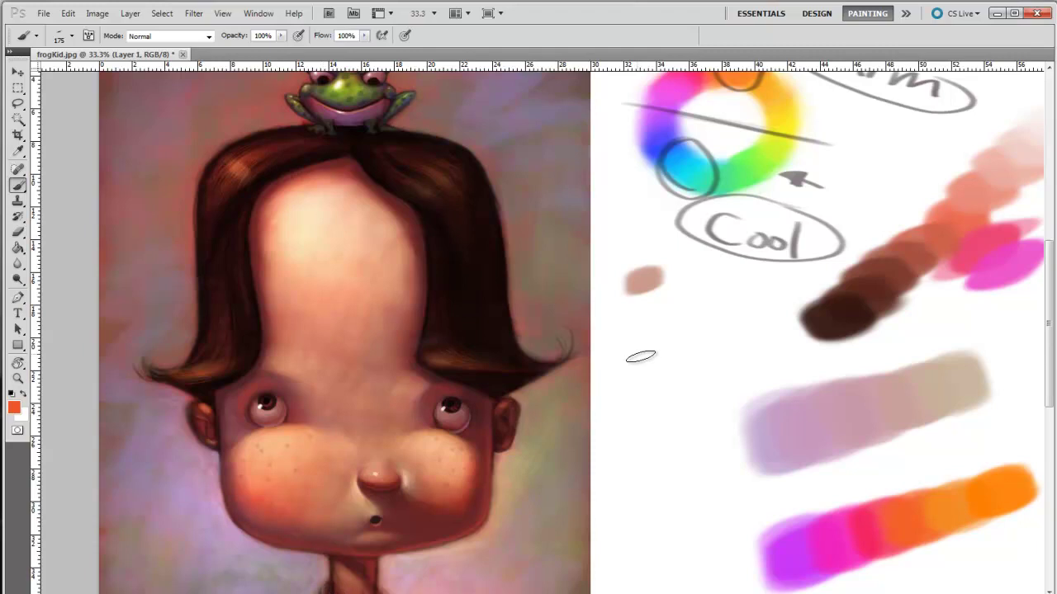
Step: Paint an upright orange-red patch on the white area below the skin-tone dab, beside the portrait, with the 175 brush
mouse_move(642, 342)
left_mouse_down()
mouse_move(650, 379)
mouse_move(647, 349)
mouse_move(649, 413)
left_mouse_up()
mouse_move(644, 342)
left_mouse_down()
mouse_move(654, 366)
mouse_move(649, 334)
mouse_move(656, 446)
left_mouse_up()
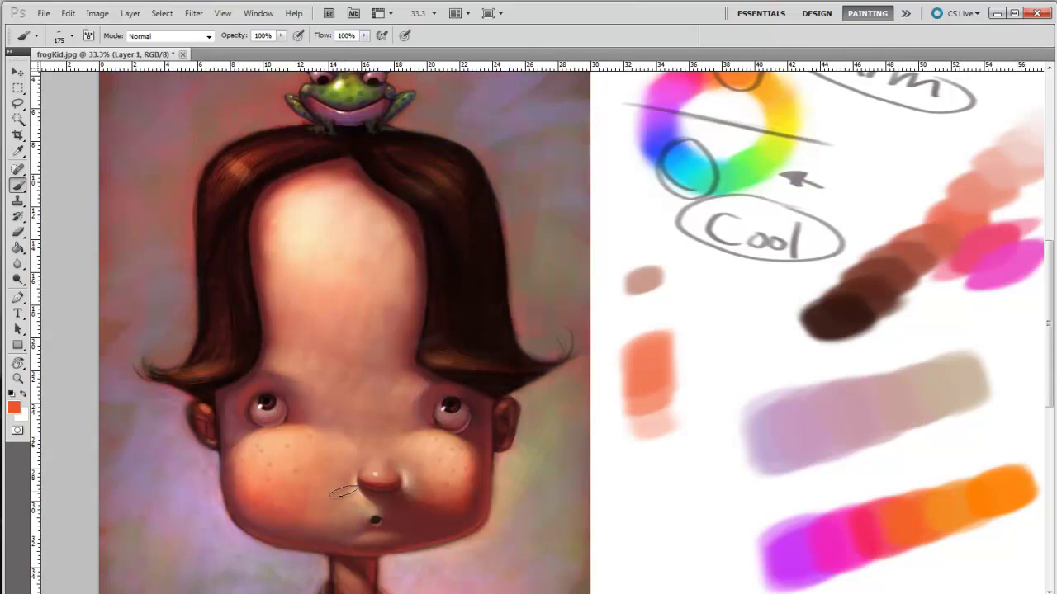
Step: Pick a pale mint green as the foreground colour and glaze it over the lower orange-red patch with a 200 brush
key("i")
left_click(13, 408)
left_click(376, 415)
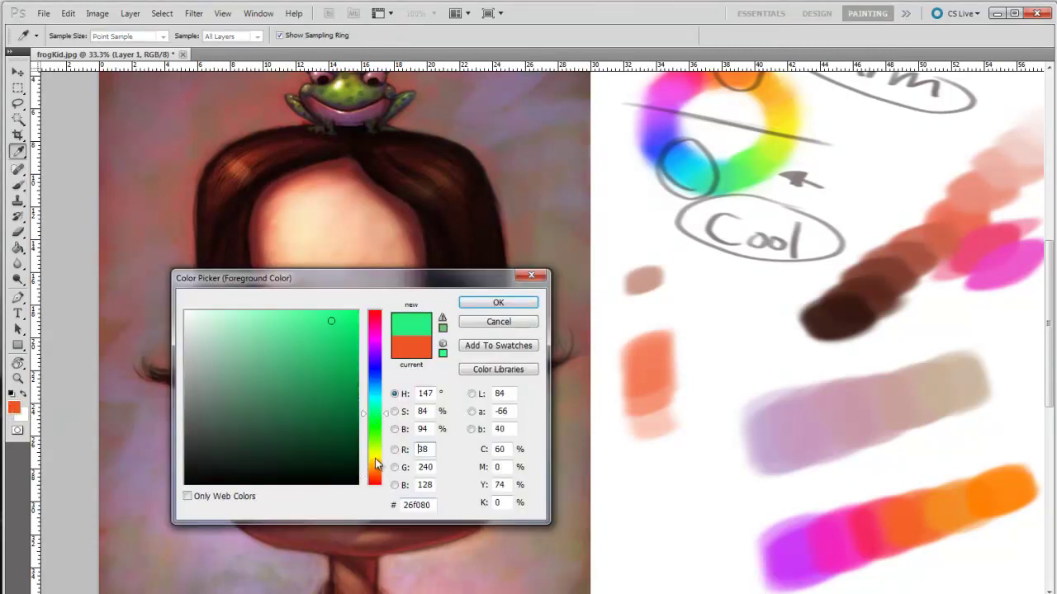
left_click_drag(240, 323, 234, 329)
left_click(473, 306)
key("b")
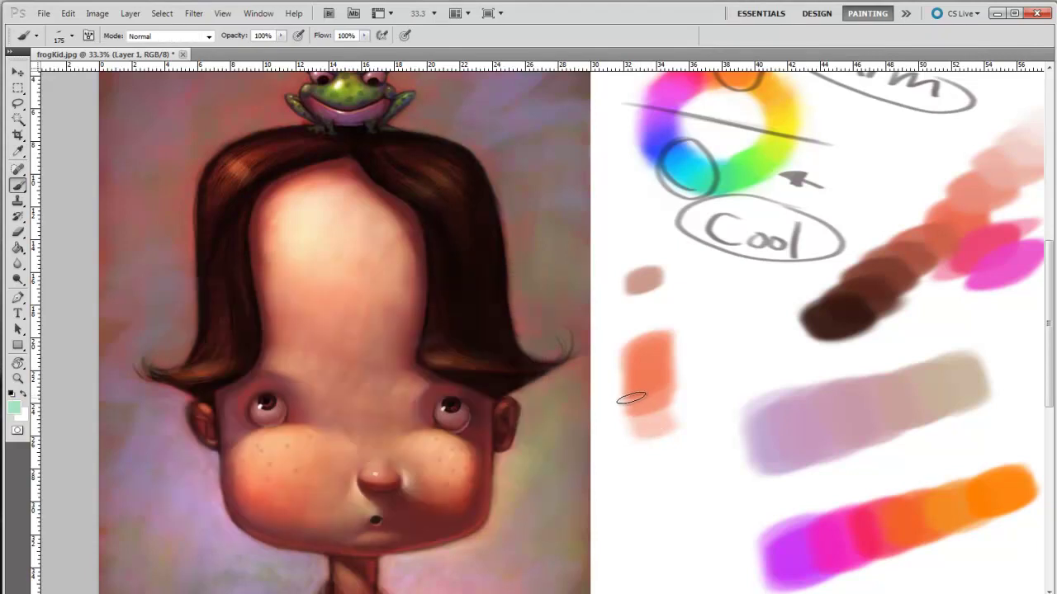
key("bracketright")
left_click_drag(642, 384, 649, 450)
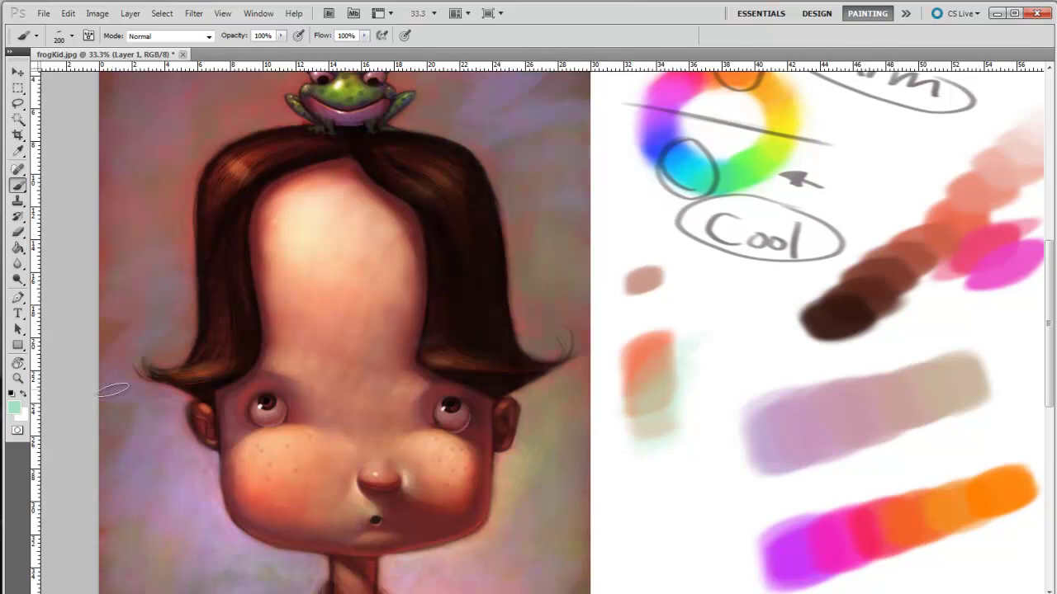
Step: Sample the blended tan from the orange-and-green patch and inspect its hue and saturation in the Color Picker, leaving the colour unchanged
key("i")
left_click_drag(665, 355, 652, 355)
left_click(16, 408)
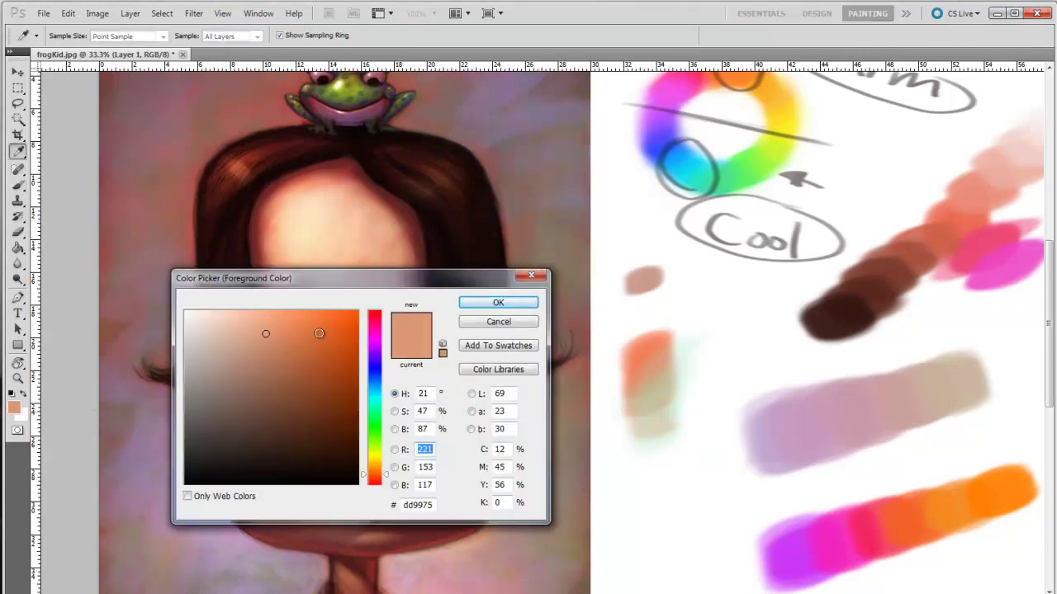
left_click(497, 322)
key("b")
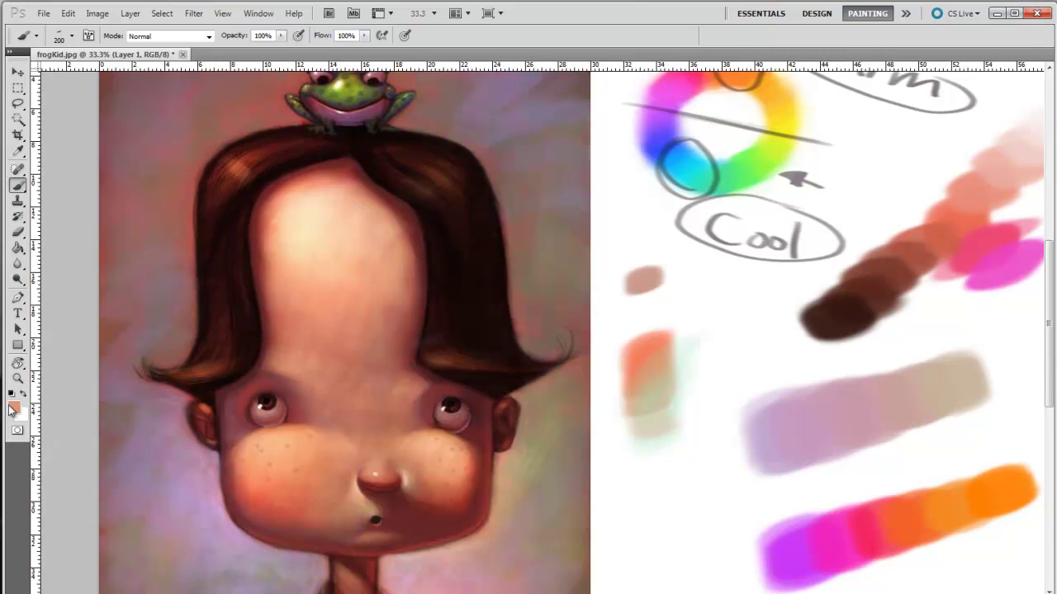
left_click(13, 408)
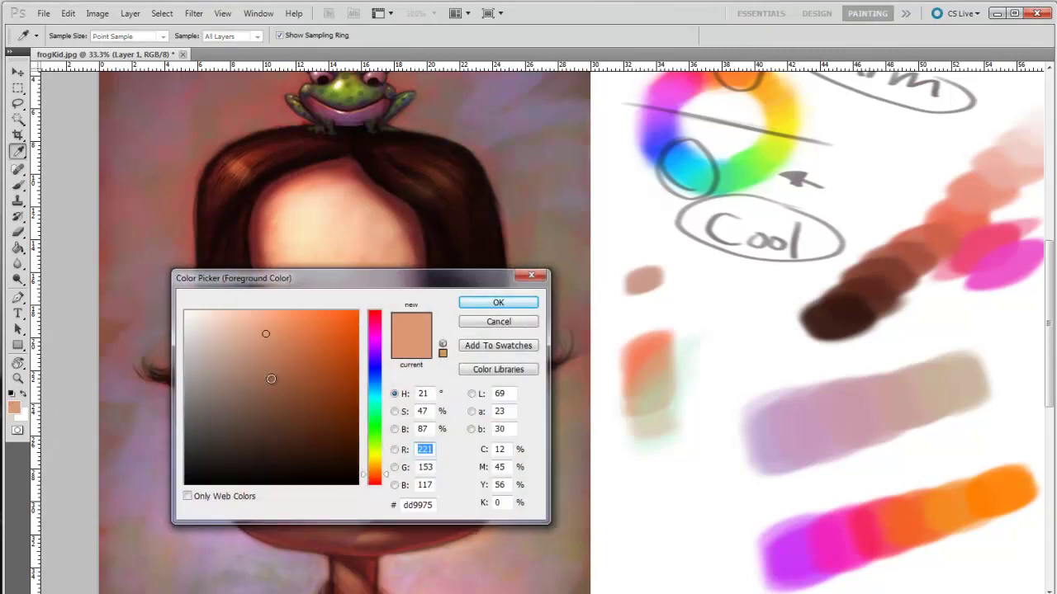
left_click(487, 323)
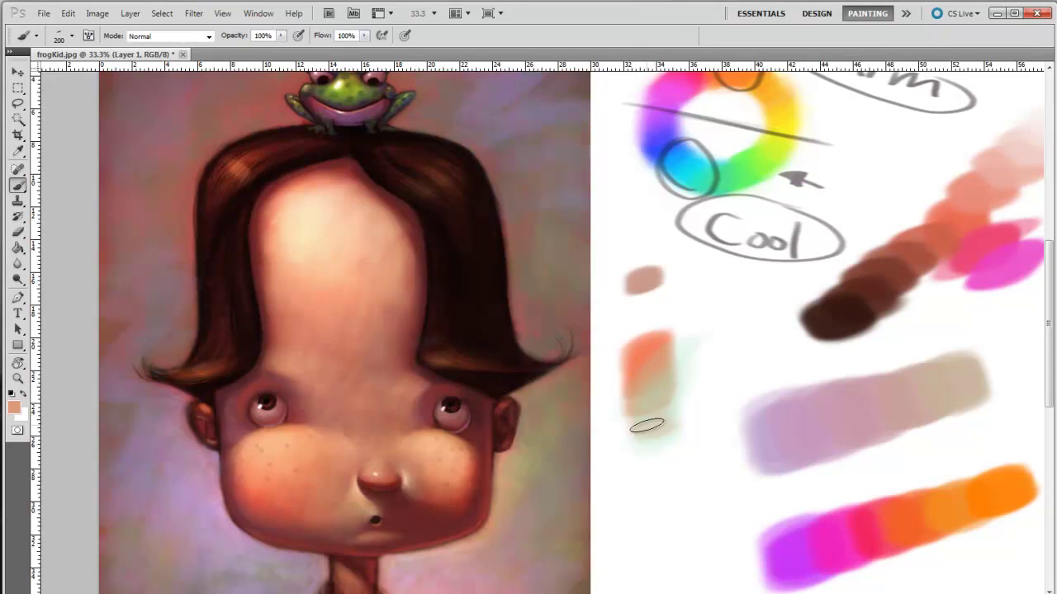
left_click(11, 408)
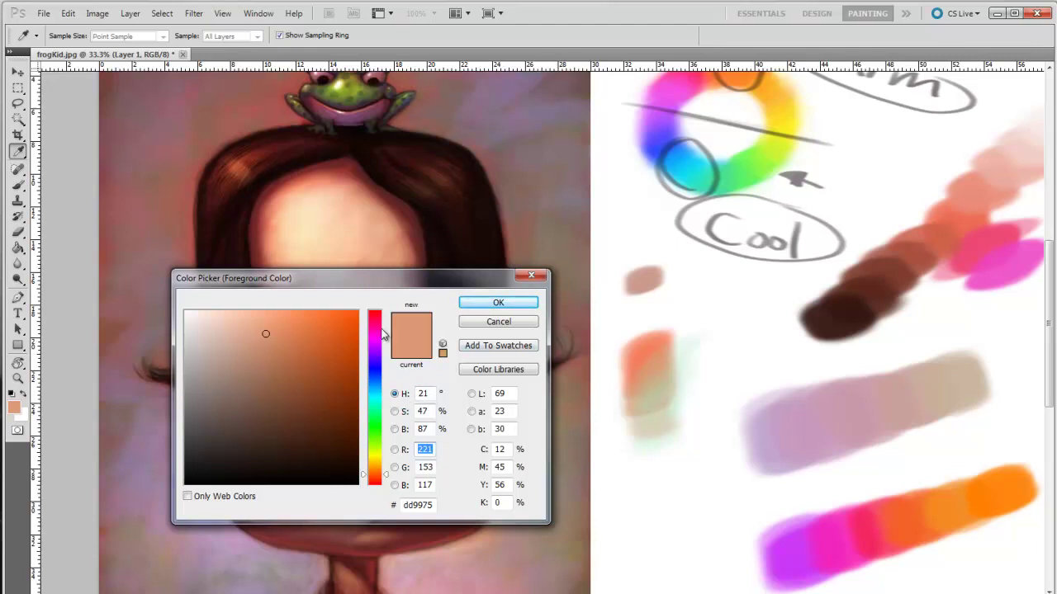
left_click(485, 322)
key("b")
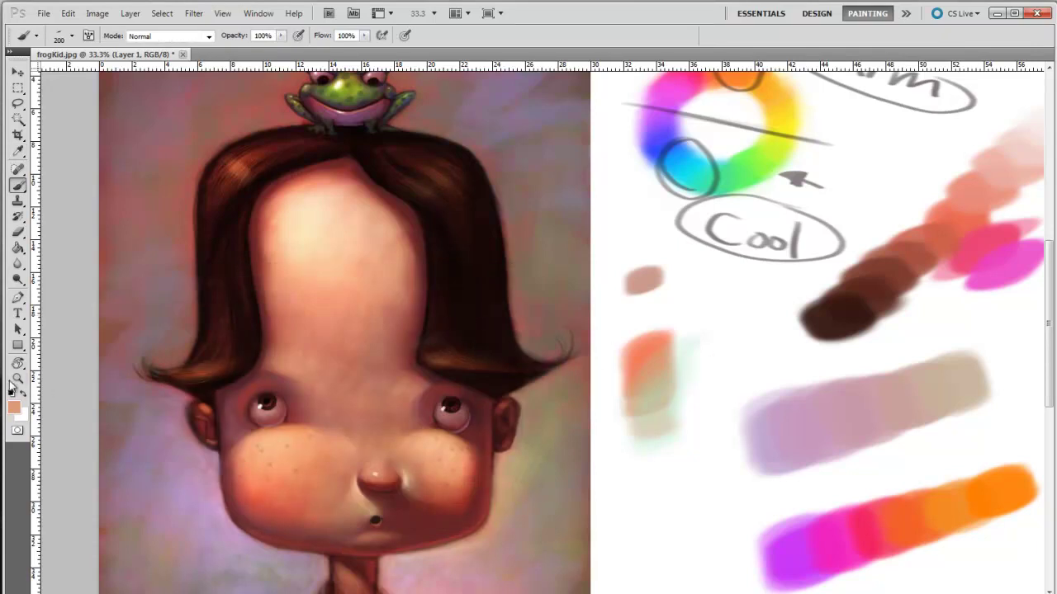
Step: Compare the whole portrait with the warm and cool swatches painted beside it
left_click(15, 381)
left_click(525, 436, "alt")
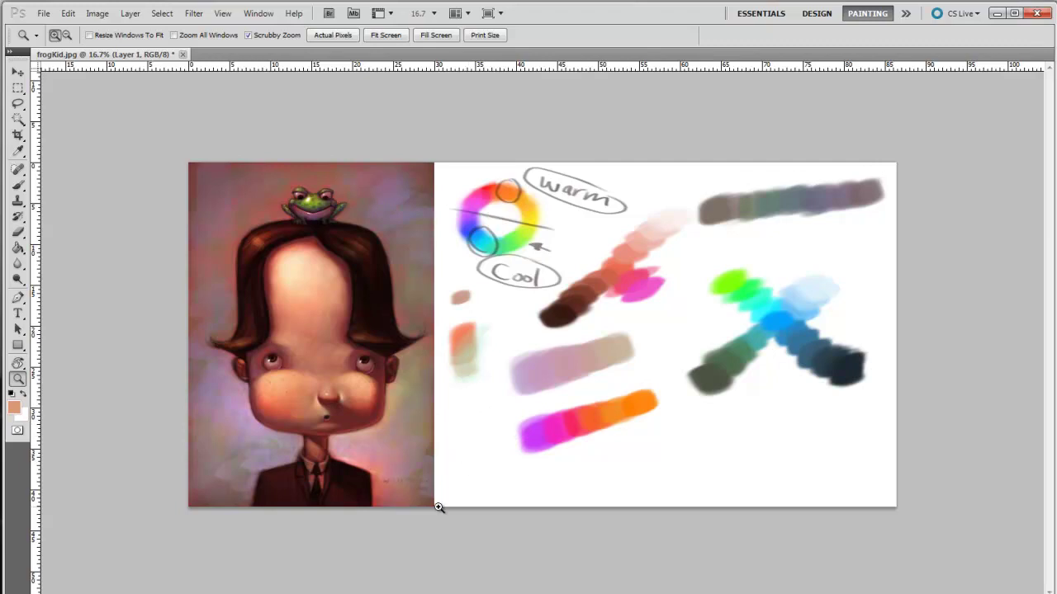
left_click(372, 419)
left_click_drag(331, 394, 507, 405)
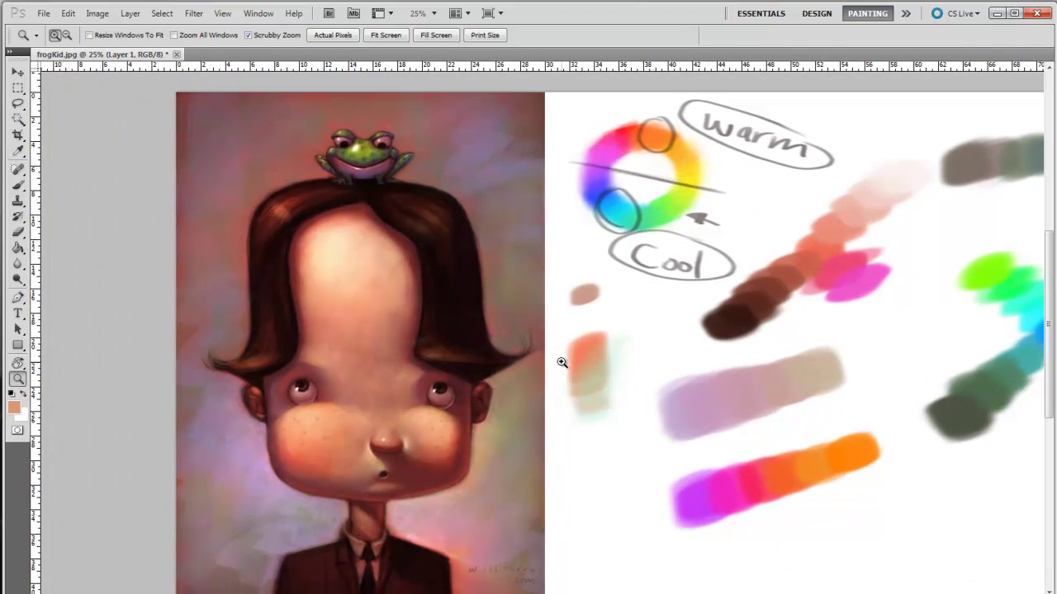